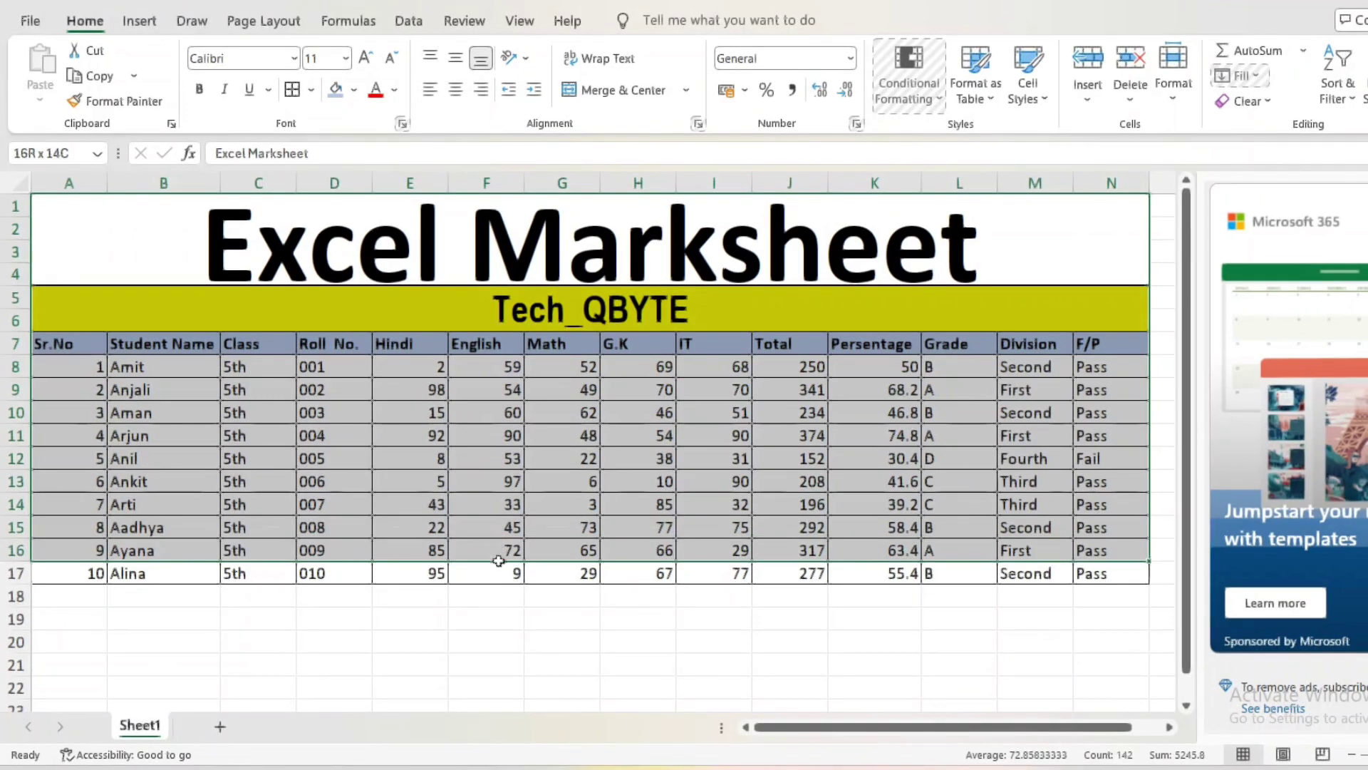
# Add a new worksheet to the workbook and dismiss the accessibility tip.
pyautogui.click(403, 550)
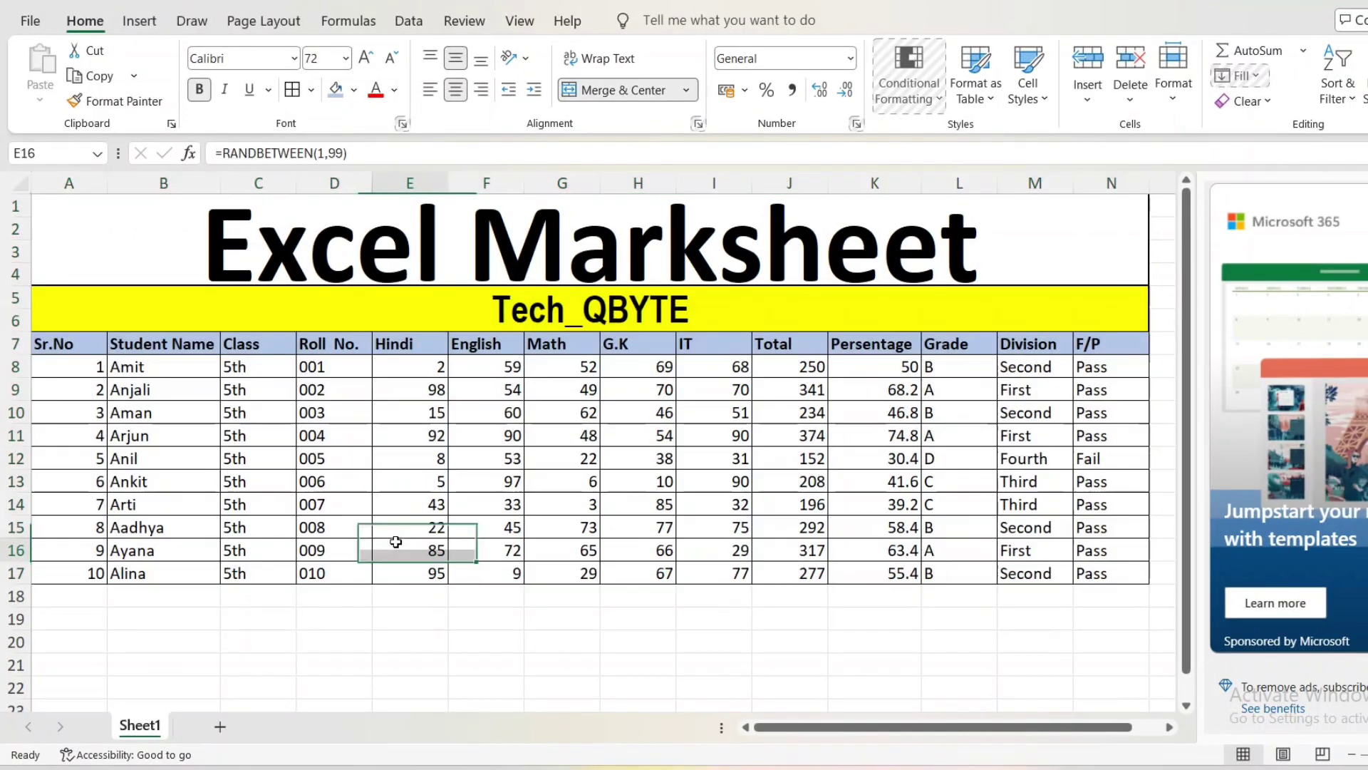
pyautogui.click(220, 728)
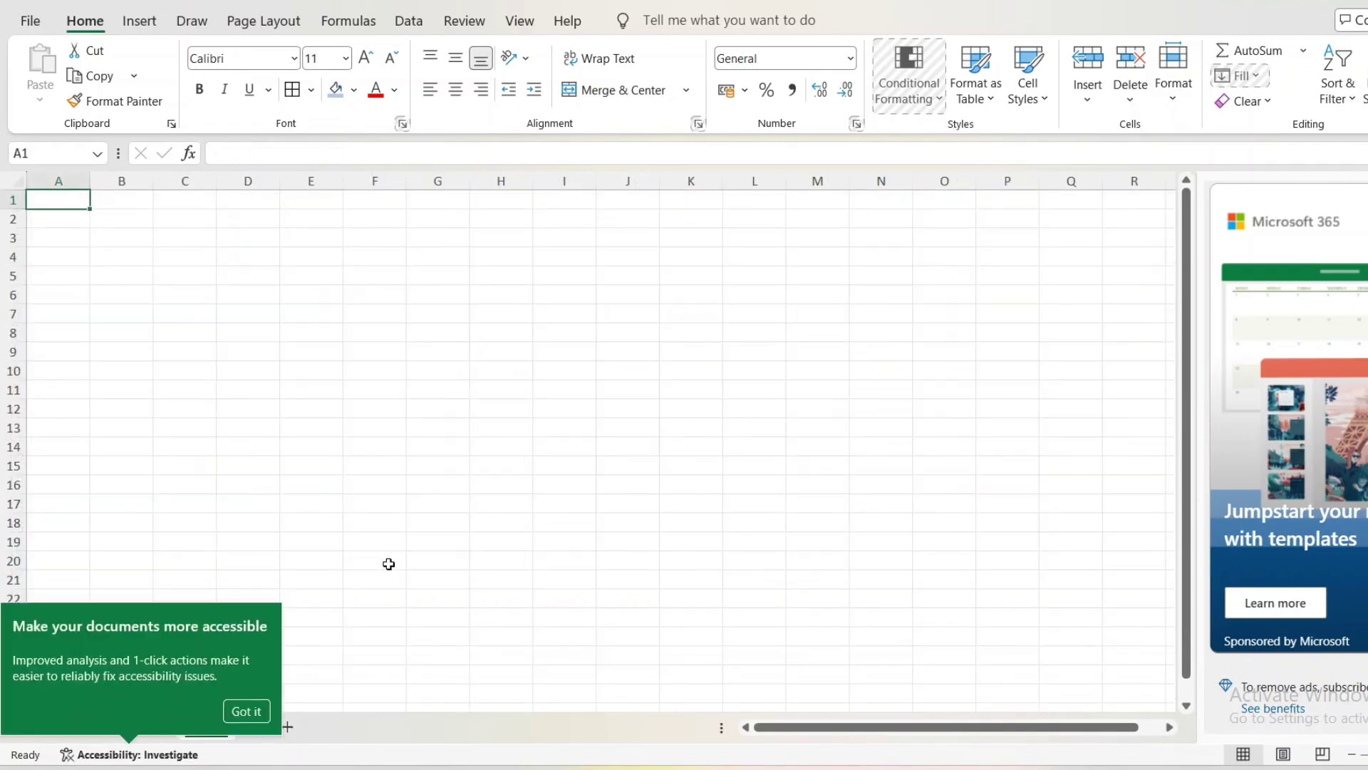
pyautogui.click(245, 711)
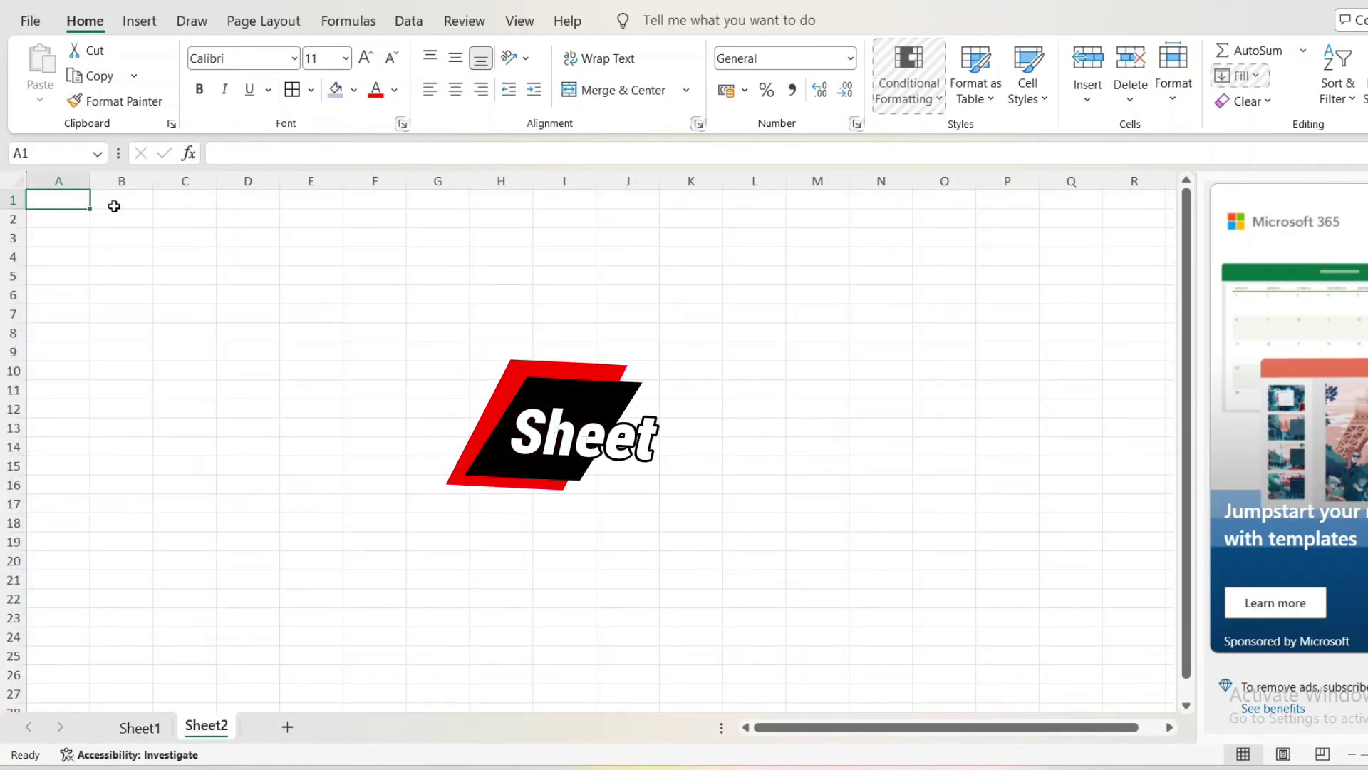
pyautogui.click(210, 238)
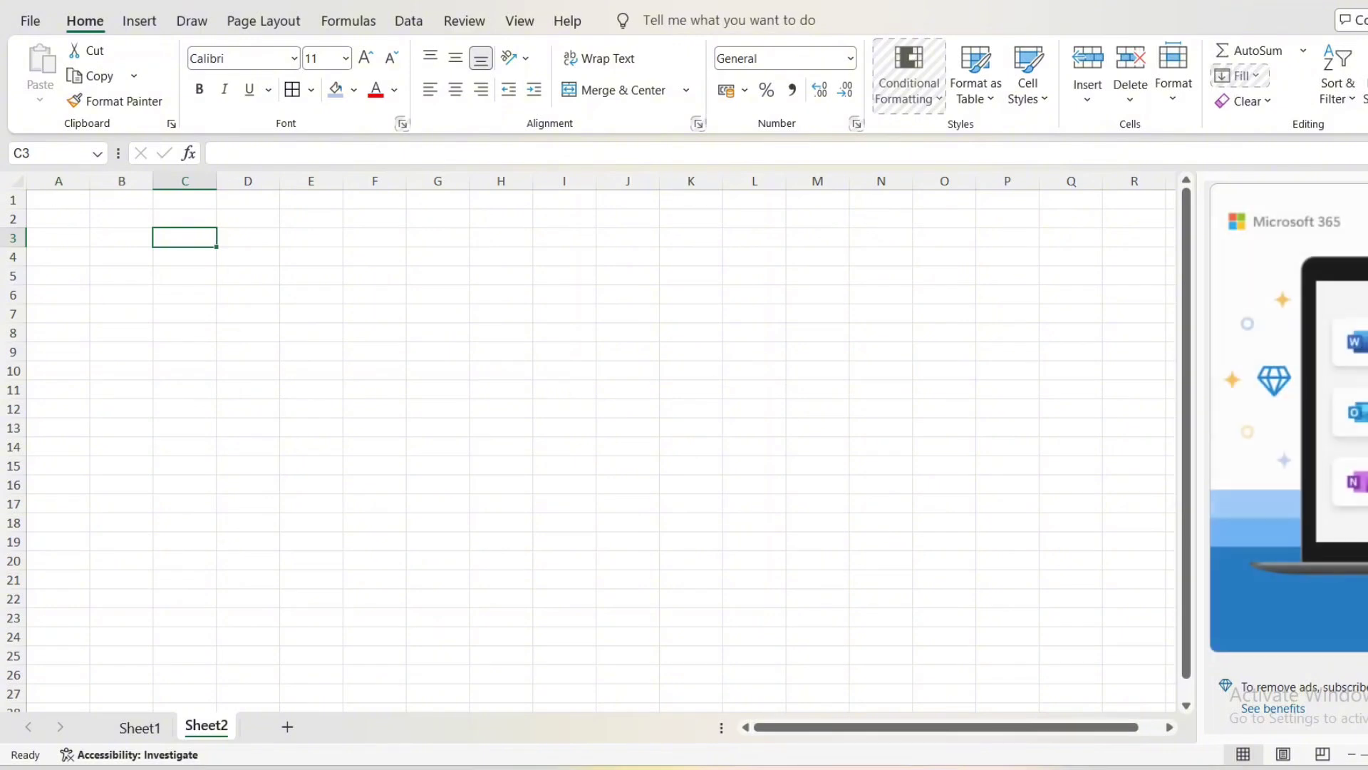
pyautogui.scroll(2, 601, 441)
pyautogui.click(526, 248)
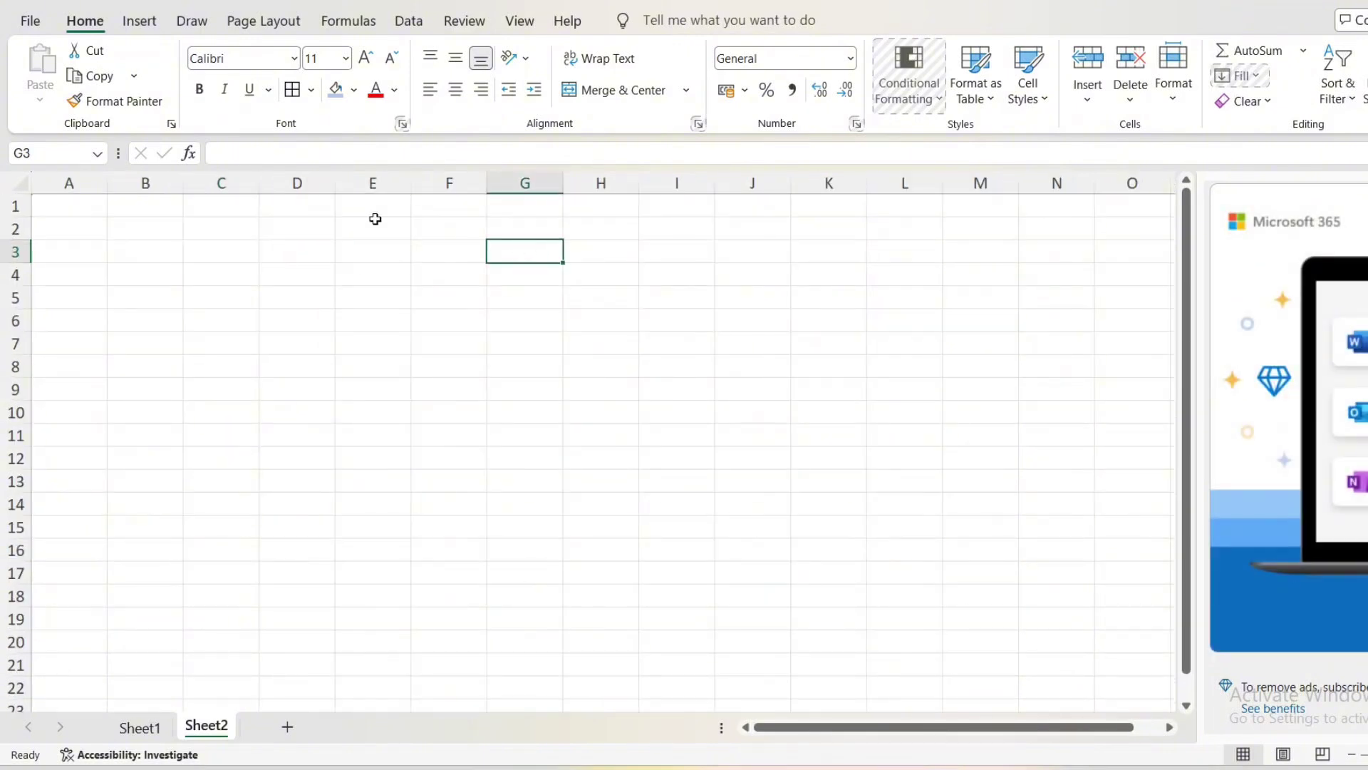
pyautogui.moveTo(54, 205); pyautogui.dragTo(803, 250)
pyautogui.click(271, 570)
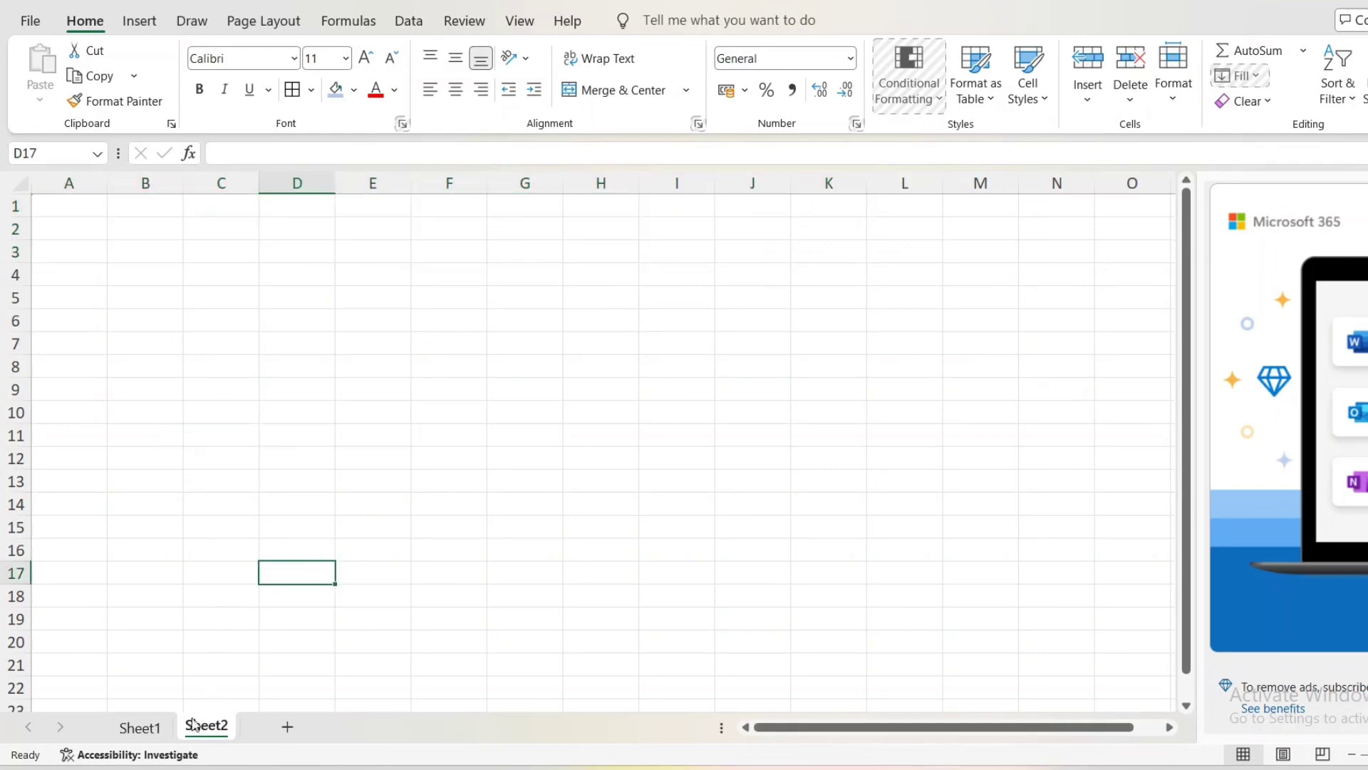
pyautogui.click(141, 727)
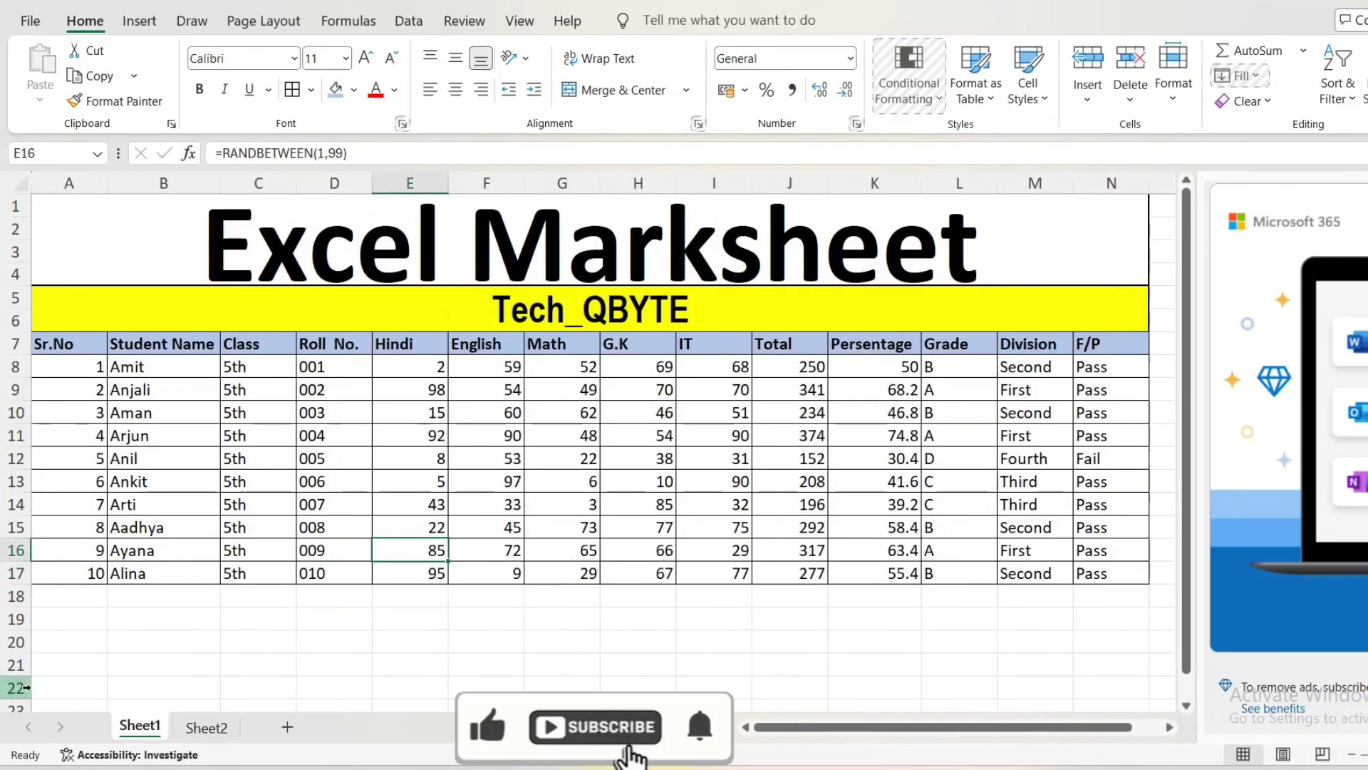
pyautogui.click(201, 729)
# Merge and center cells A1:L3 on Sheet2 and enter the title "Excel Marksheet".
pyautogui.moveTo(70, 204); pyautogui.dragTo(922, 242)
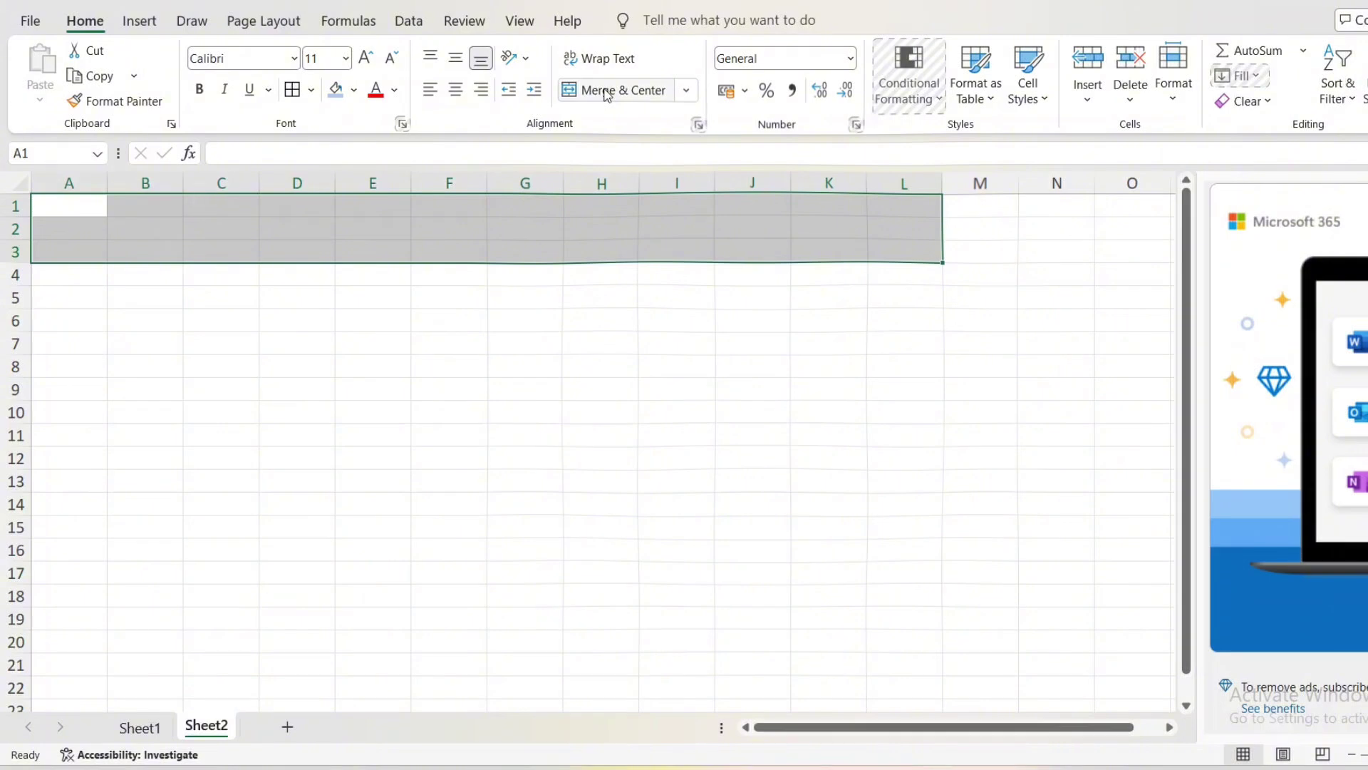
pyautogui.click(605, 91)
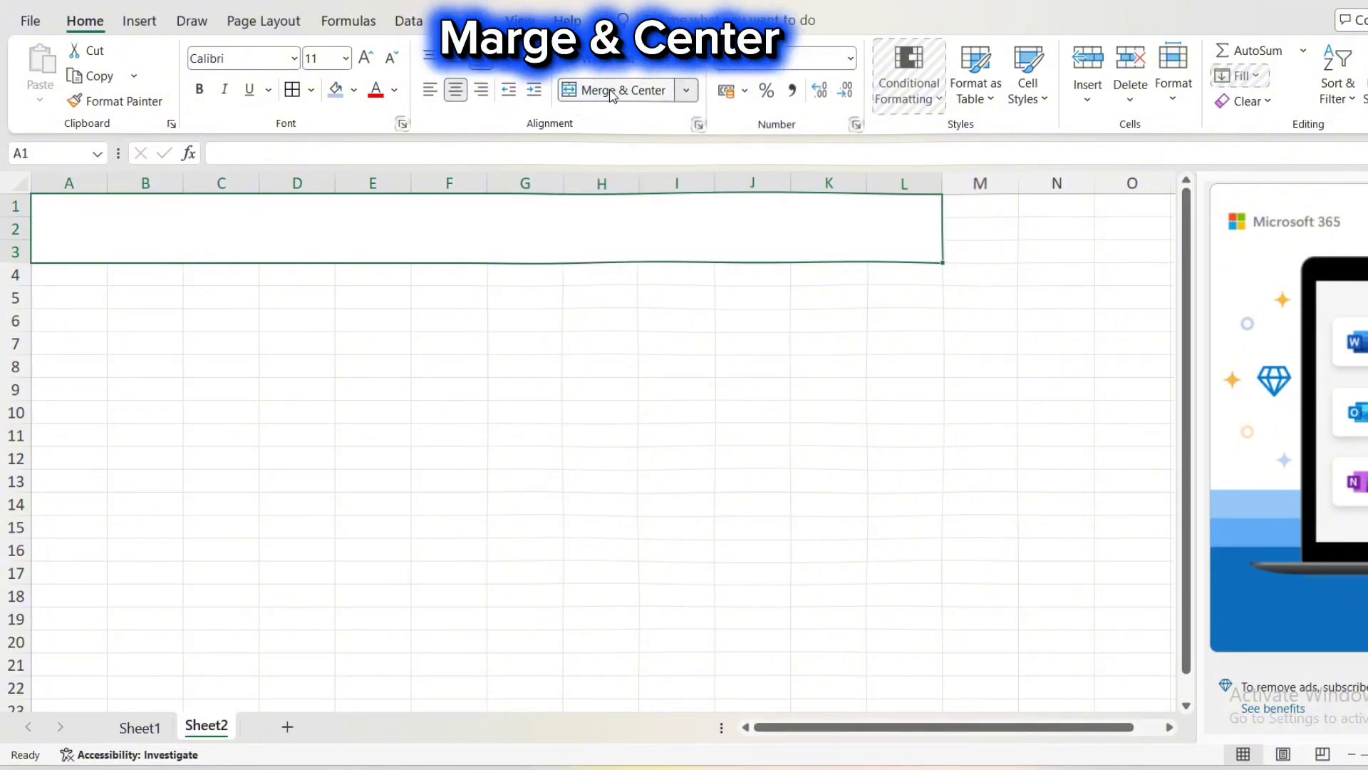
pyautogui.write('E')
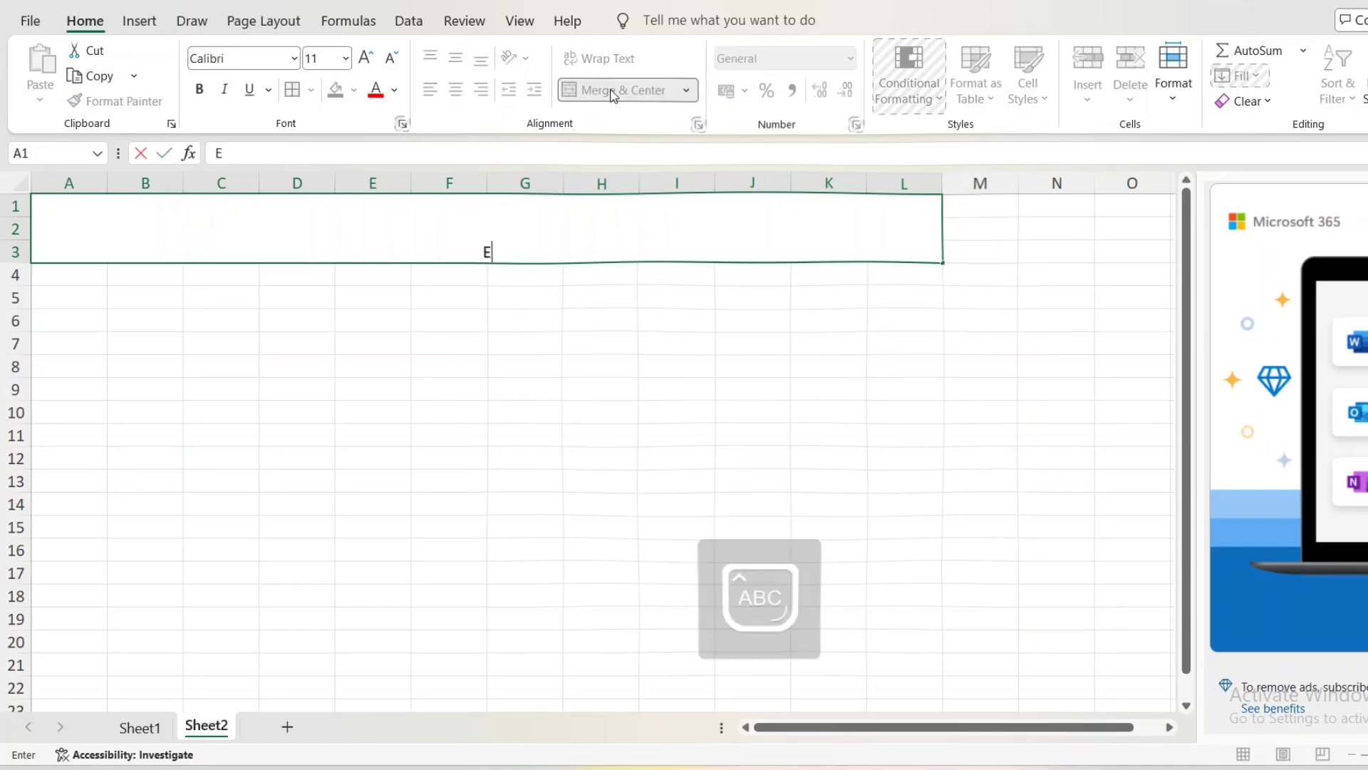
pyautogui.write('xcel M')
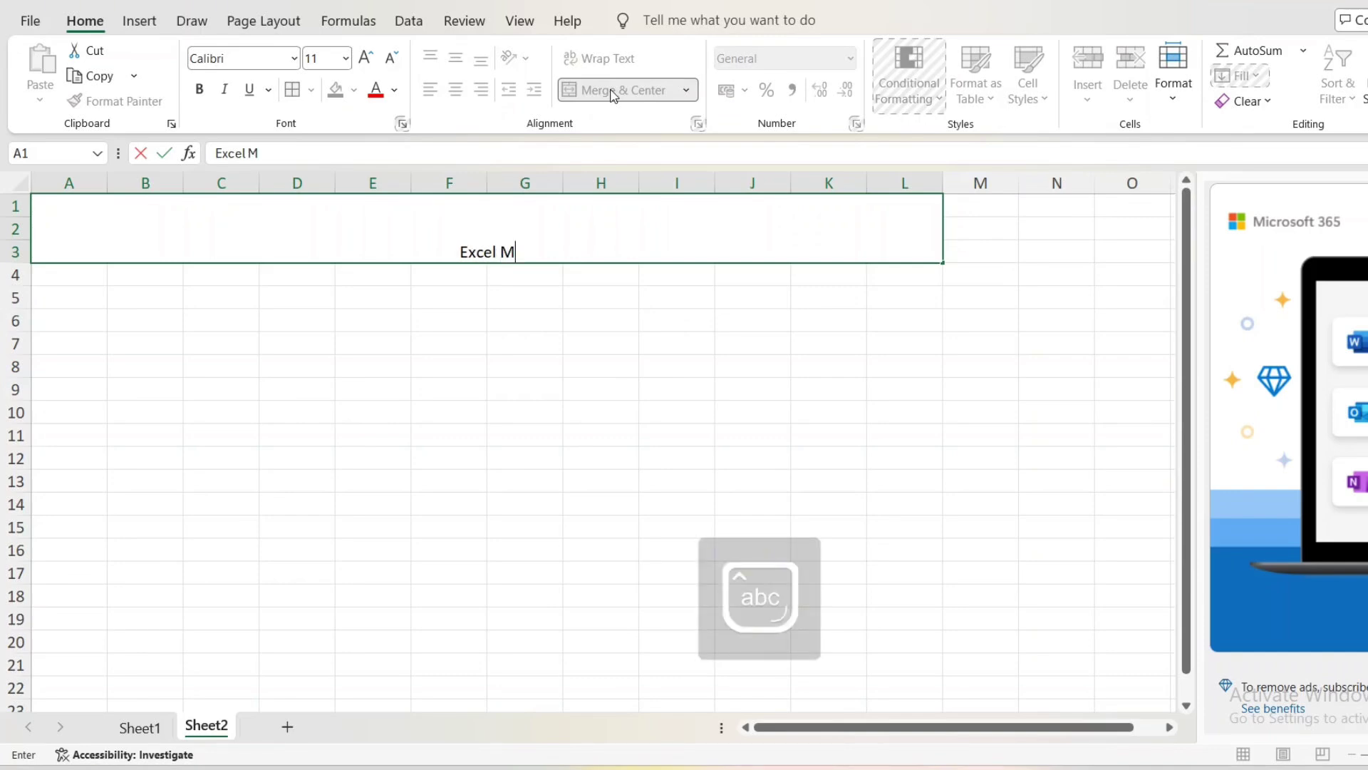
pyautogui.write('arksheet')
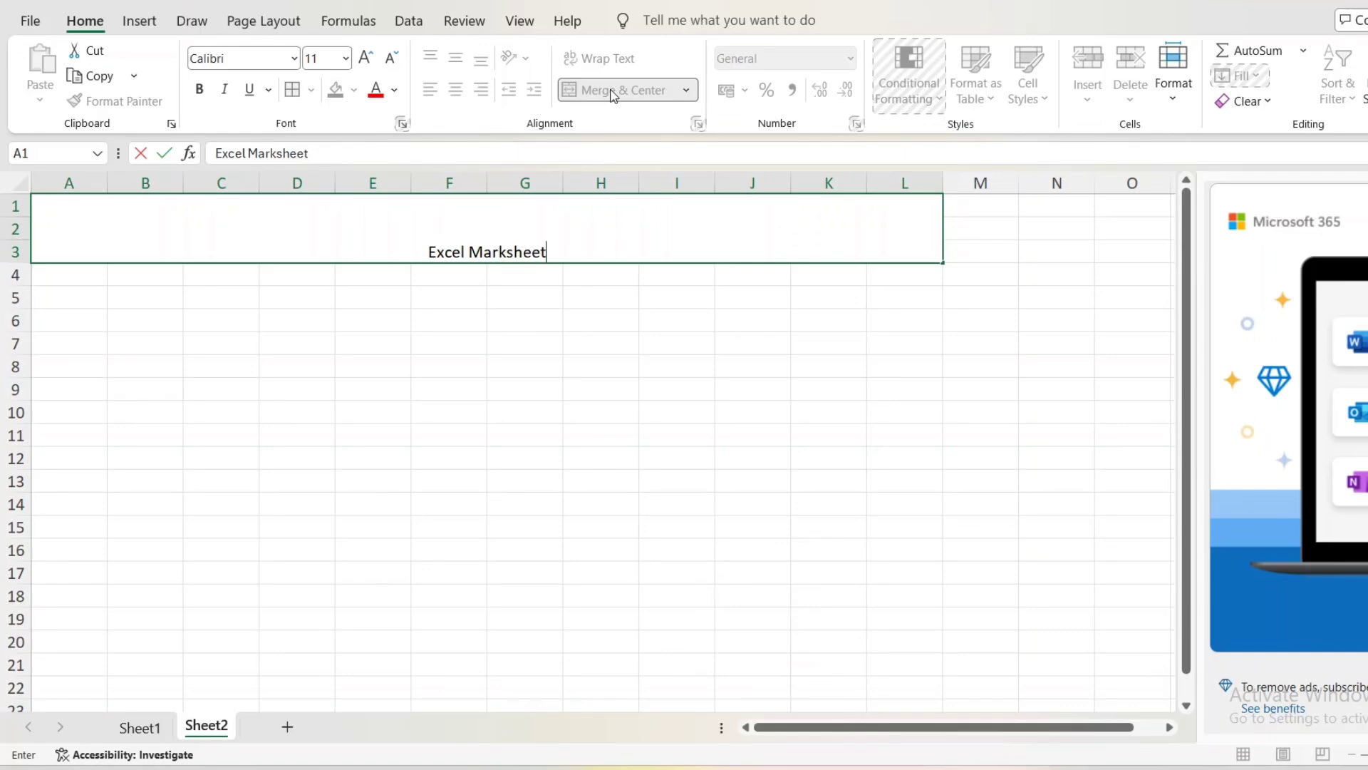
pyautogui.press('Return')
pyautogui.press('Up')
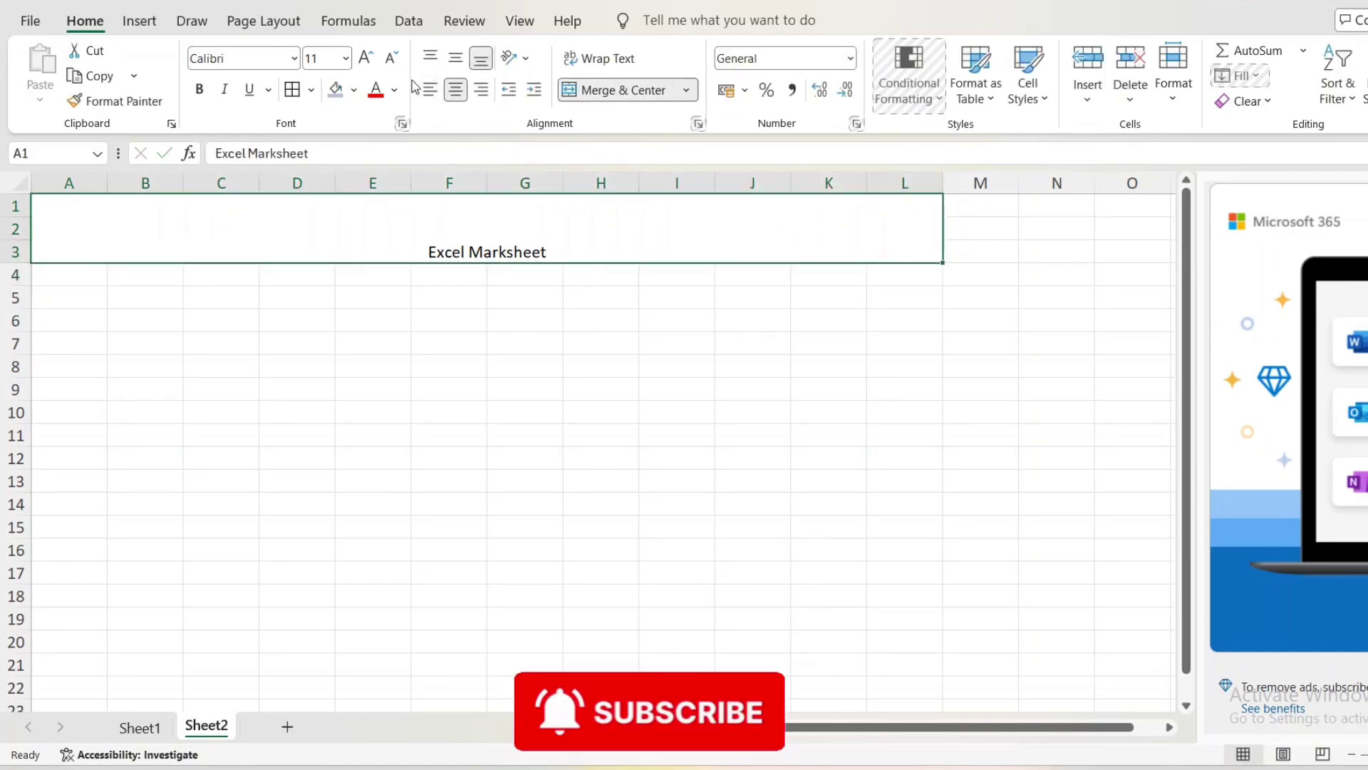
# Increase the "Excel Marksheet" title's font size to 36.
pyautogui.click(365, 62)
pyautogui.click(366, 61)
pyautogui.click(366, 61)
pyautogui.click(366, 62)
pyautogui.click(365, 61)
pyautogui.click(366, 61)
pyautogui.click(366, 61)
pyautogui.click(365, 62)
pyautogui.click(366, 61)
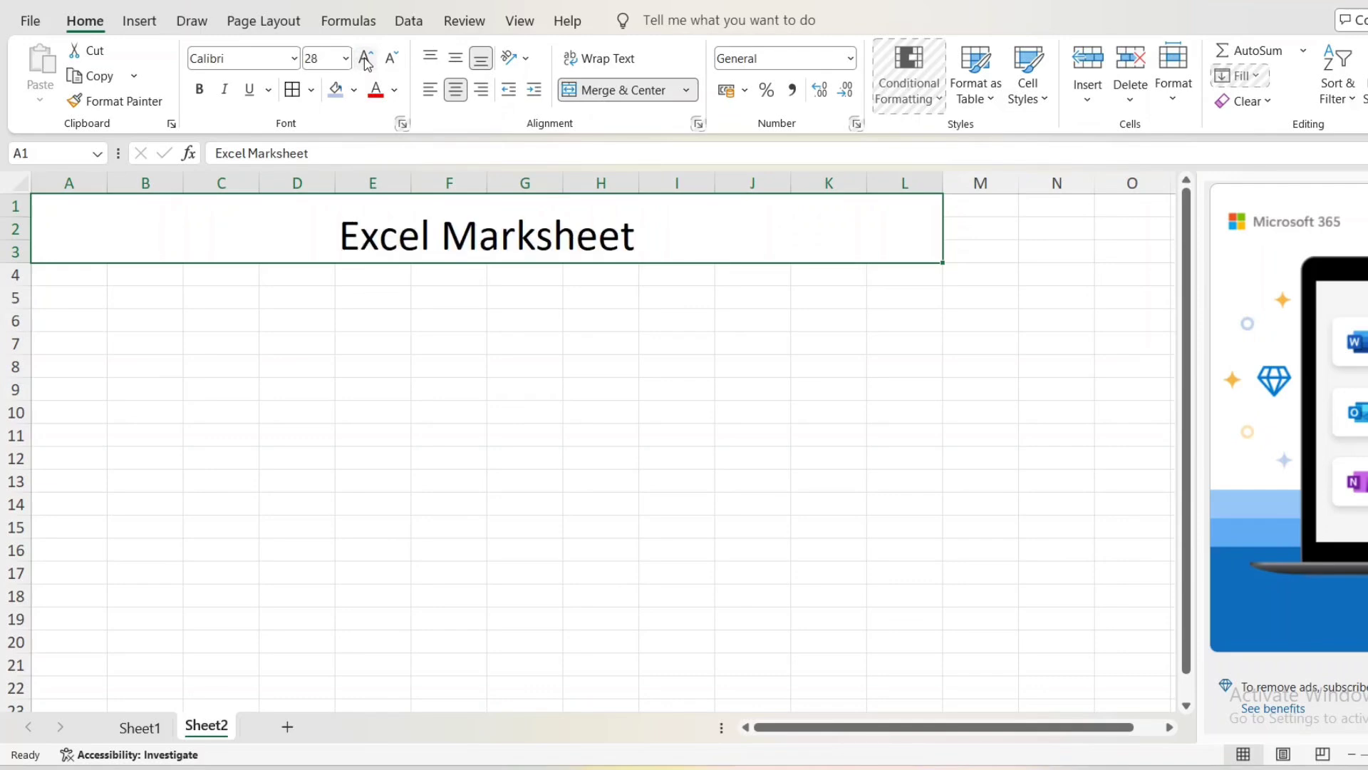
pyautogui.click(365, 62)
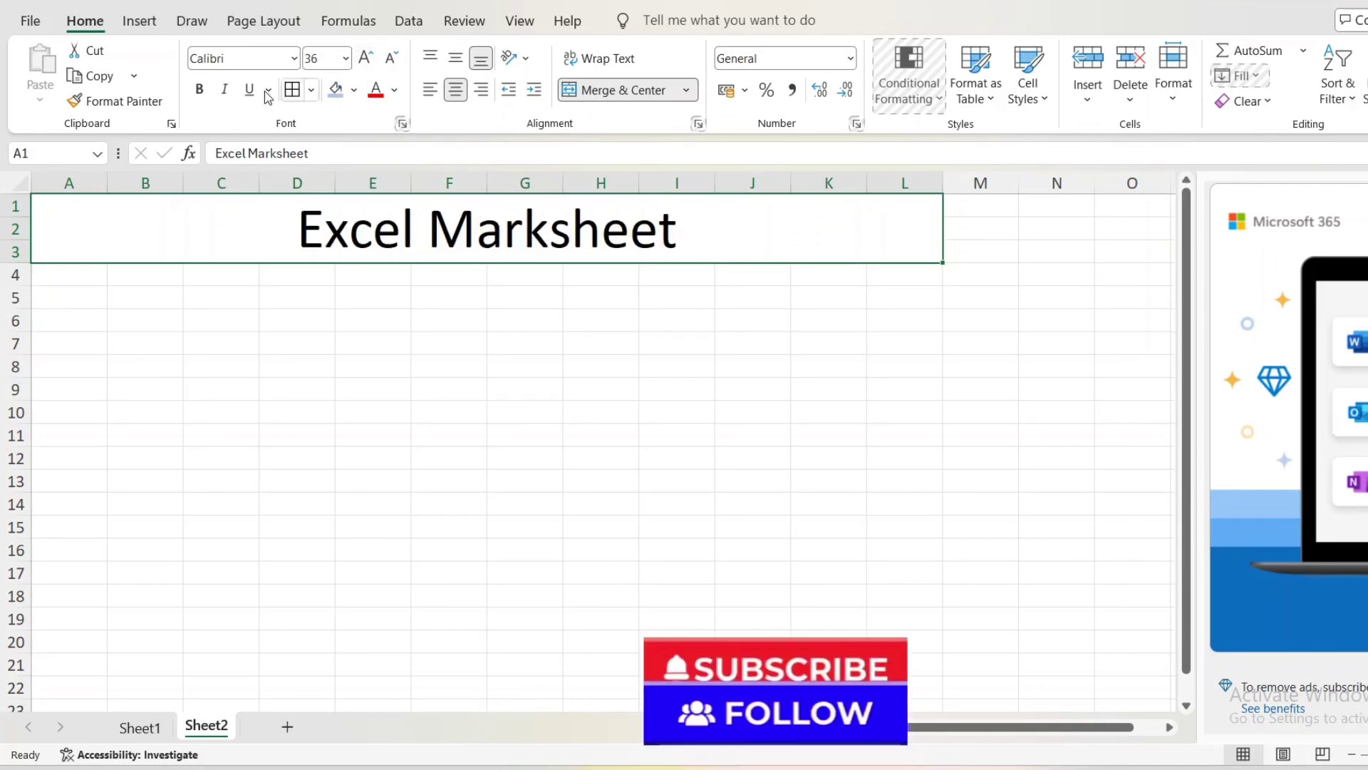
# Make the title bold and set its font to Baskerville Old Face.
pyautogui.hotkey('ctrl', 'b')
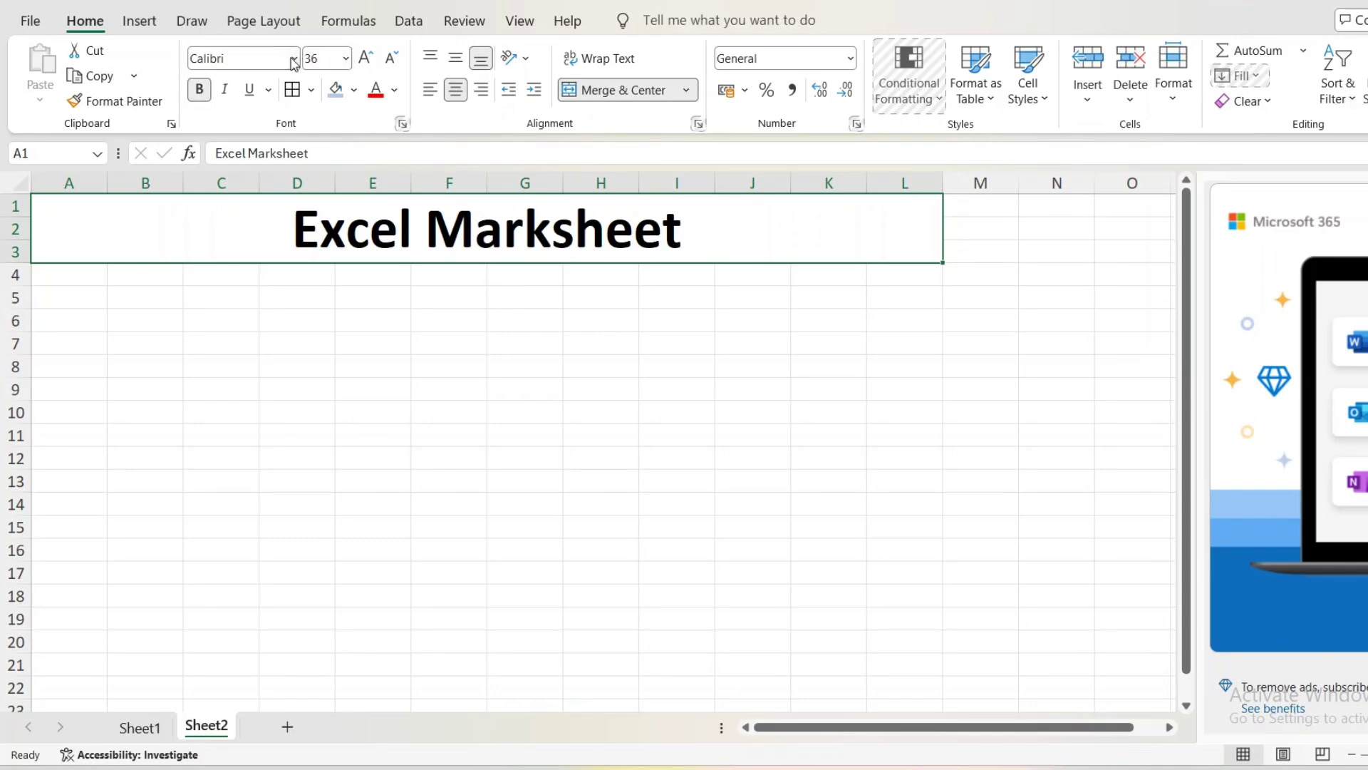
pyautogui.click(293, 61)
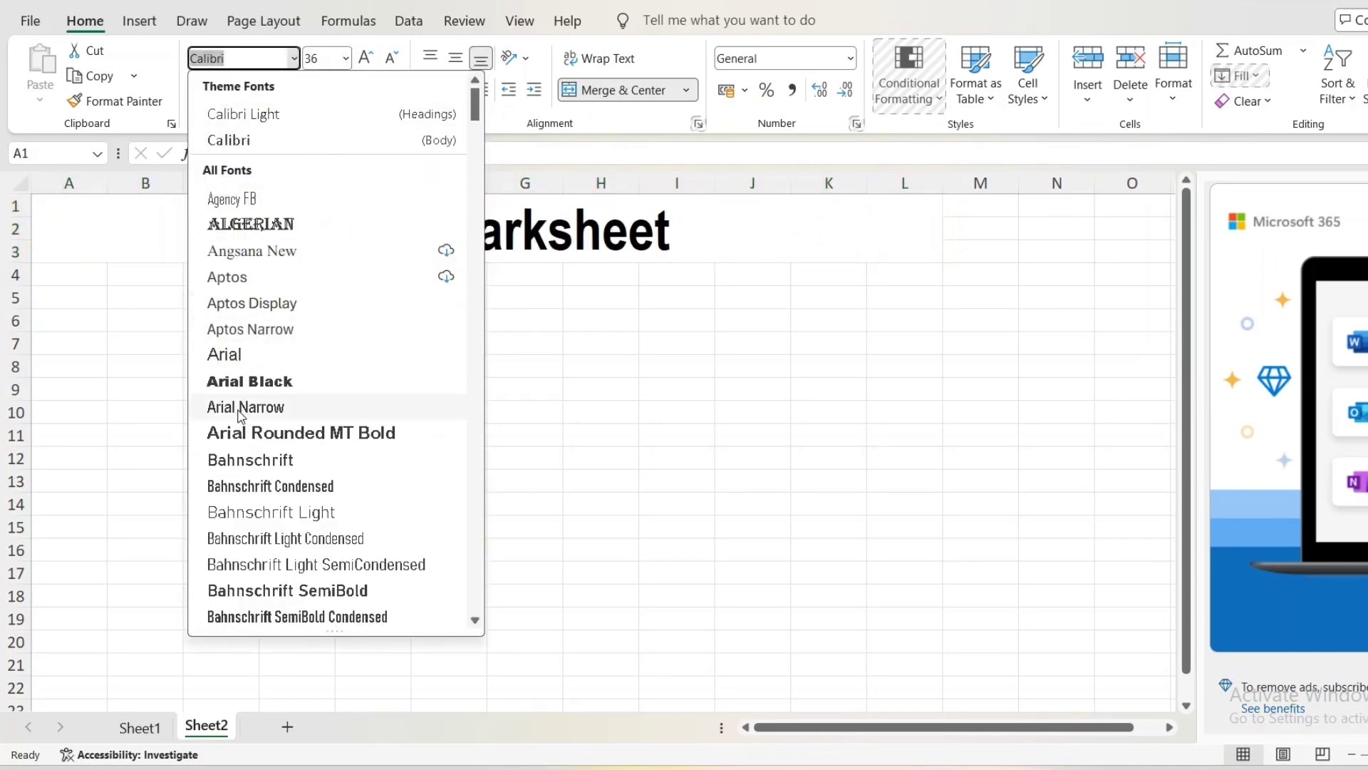
pyautogui.scroll(-2, 250, 567)
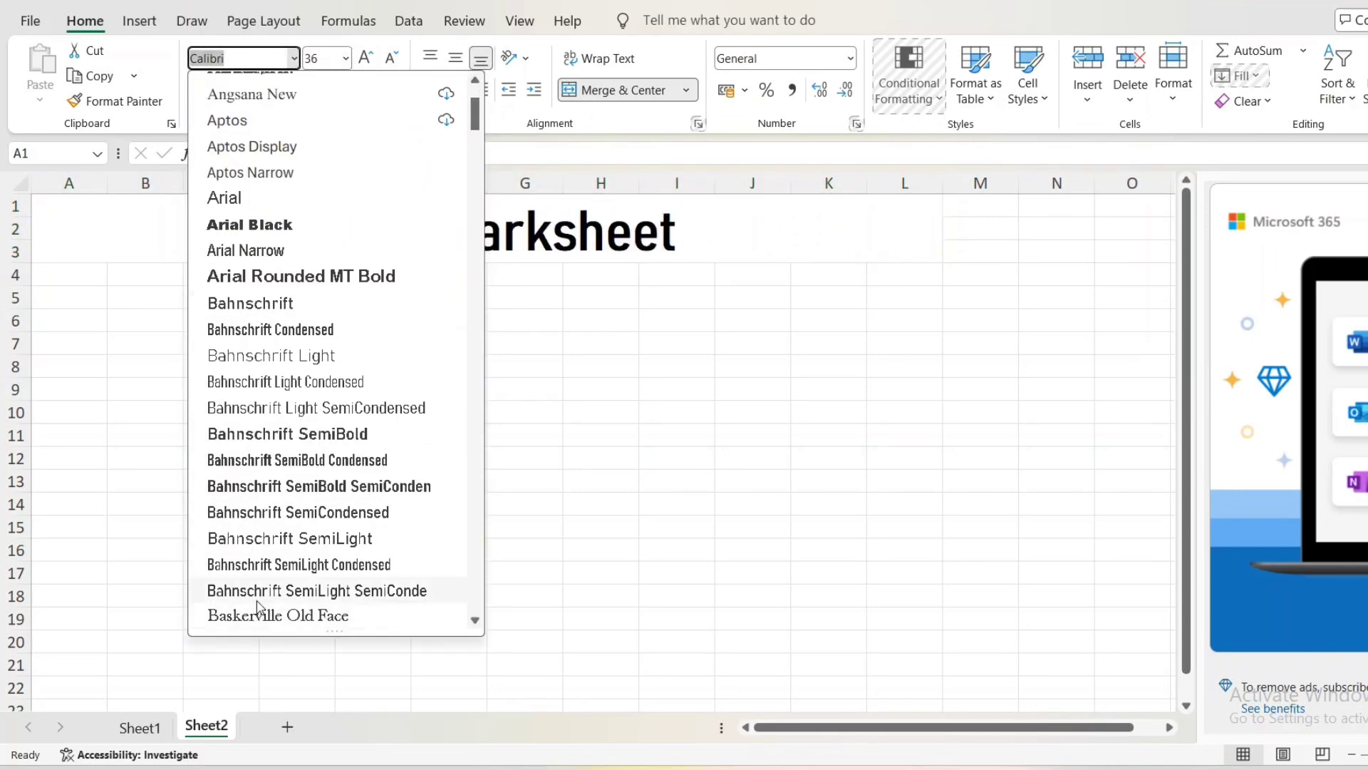
pyautogui.click(258, 612)
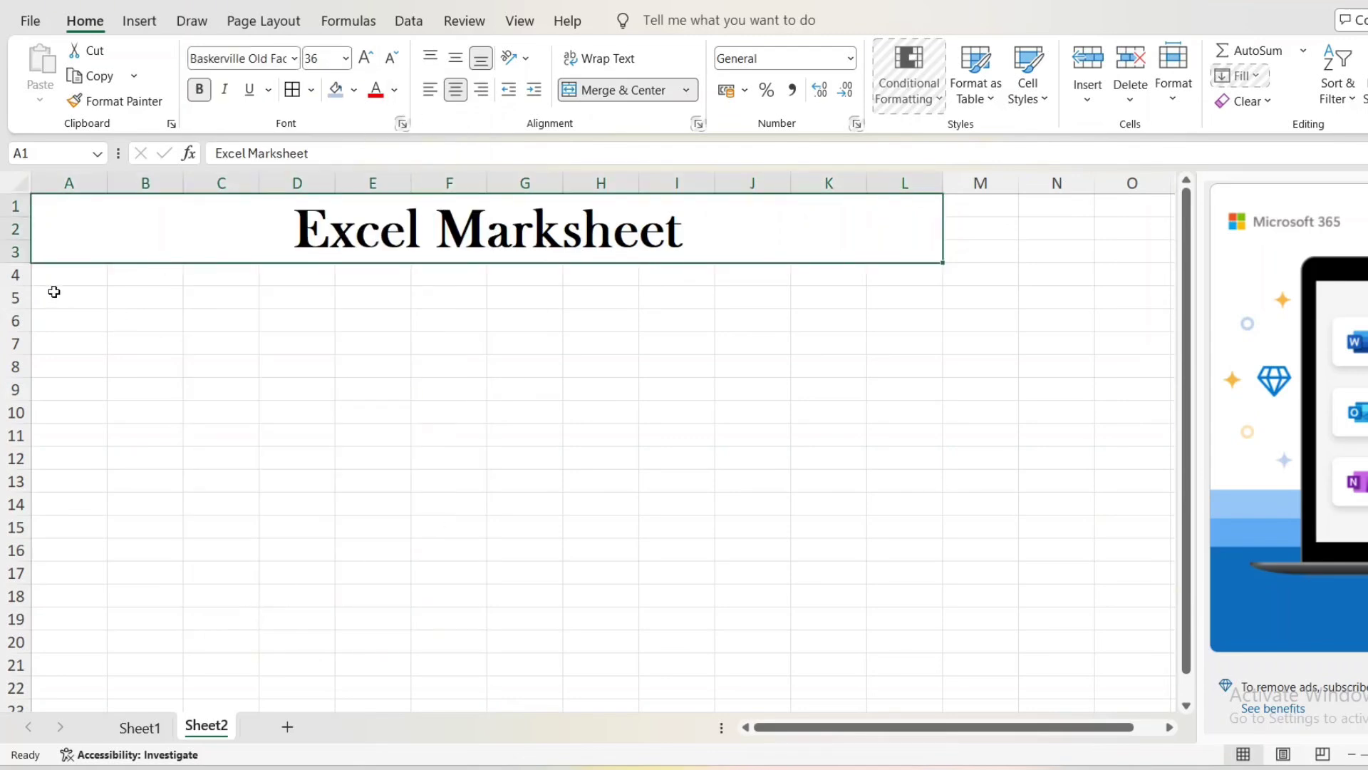
# Merge and center cells A4:L5 below the title.
pyautogui.moveTo(55, 278); pyautogui.dragTo(874, 292)
pyautogui.click(602, 90)
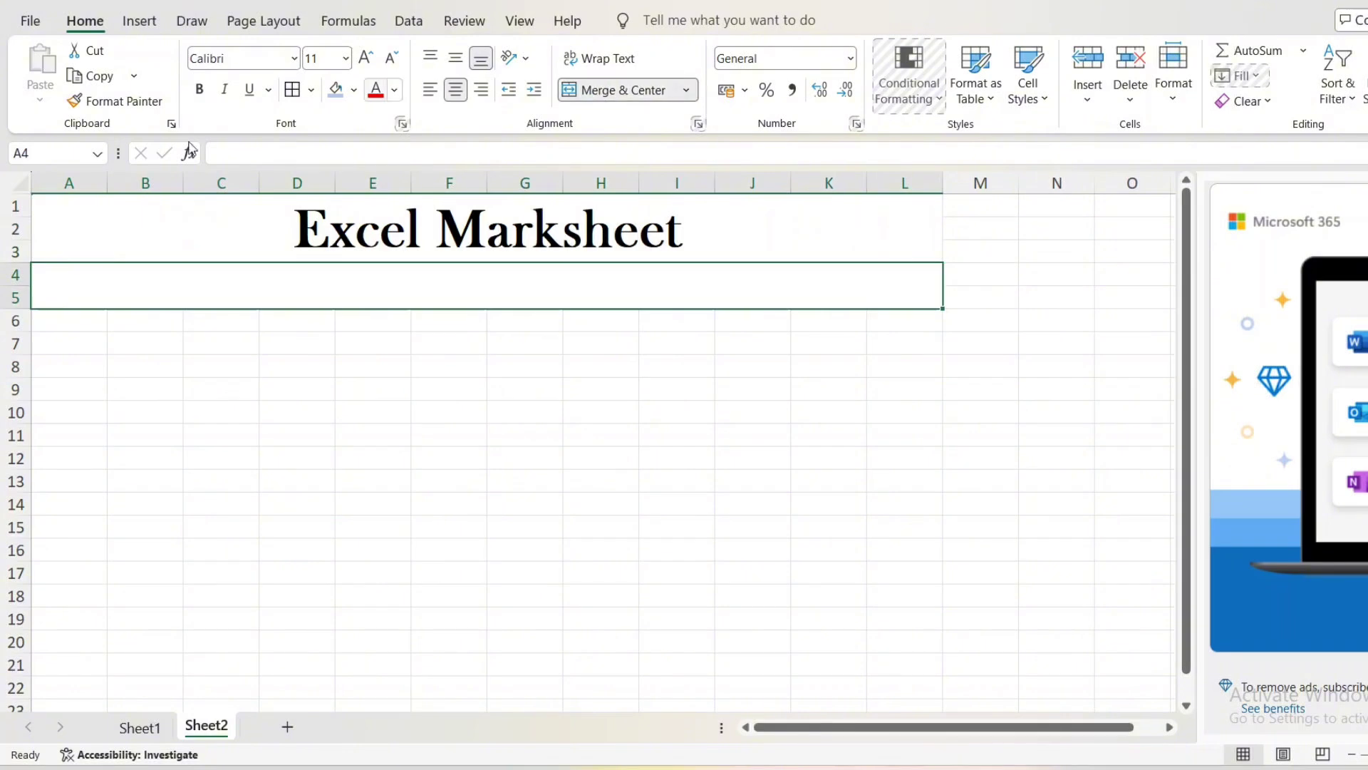
pyautogui.click(428, 460)
# Enter the subtitle "Tech_QByte" in the merged cell A4.
pyautogui.click(404, 274)
pyautogui.write('t')
pyautogui.press('capslock')
pyautogui.write('T')
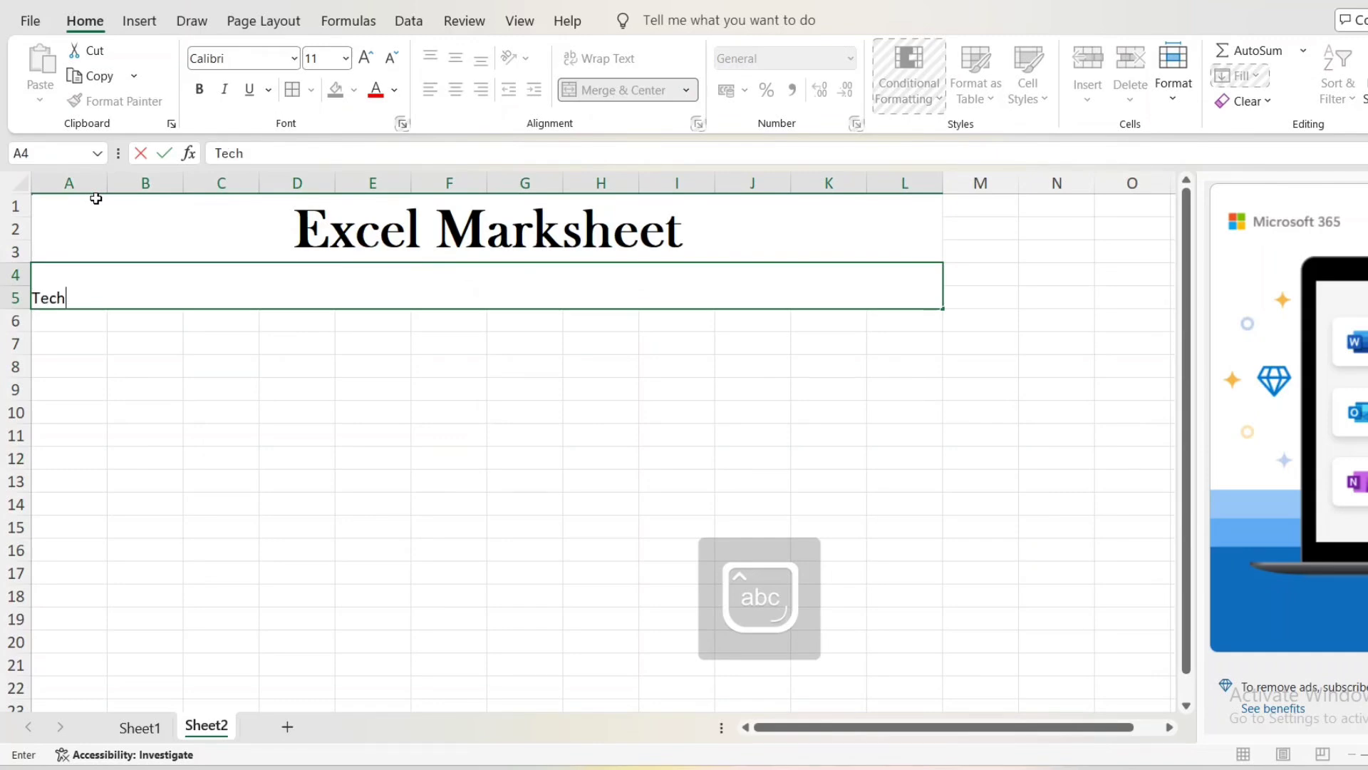
pyautogui.write('ech_b')
pyautogui.press('BackSpace')
pyautogui.press('capslock')
pyautogui.write('B')
pyautogui.press('capslock')
pyautogui.write('yte')
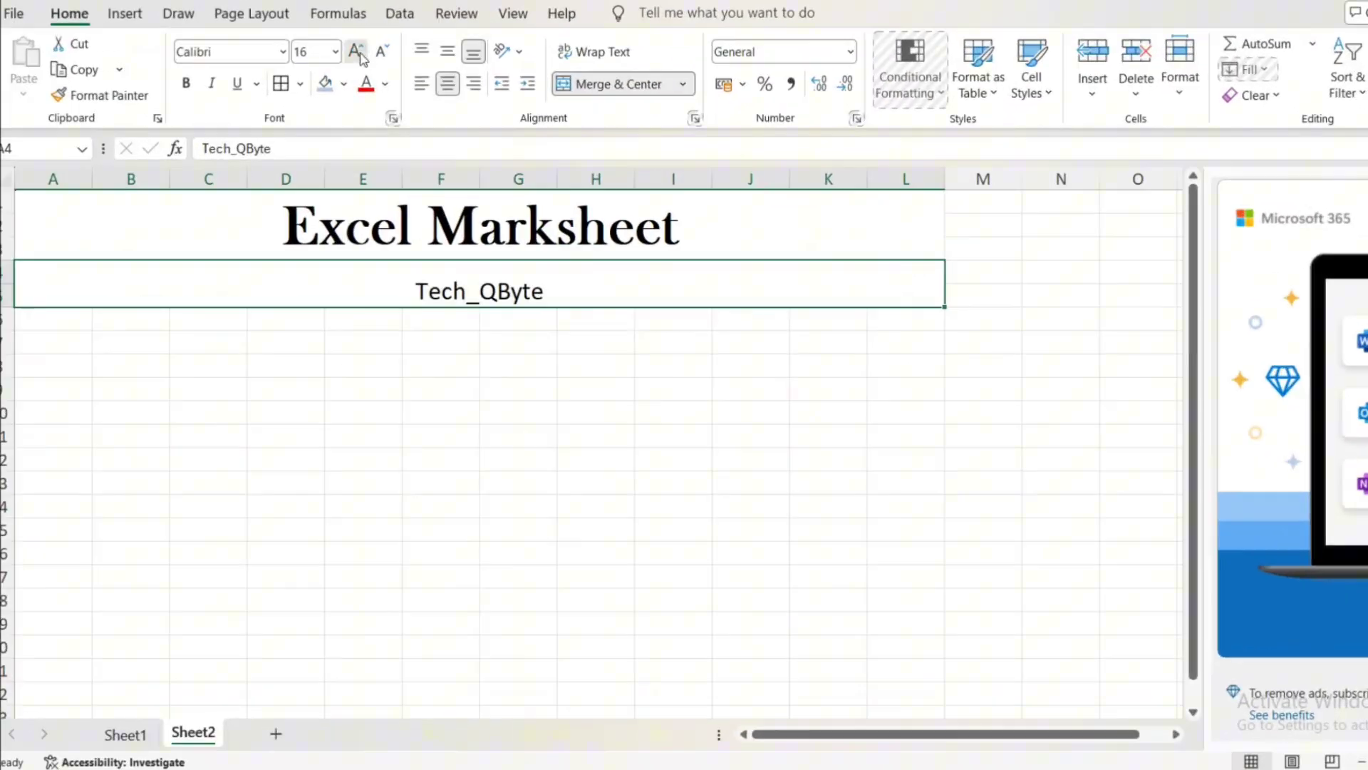
# Increase the Tech_QByte subtitle's font size to 24 and fill its cell with standard yellow.
pyautogui.click(356, 53)
pyautogui.click(356, 53)
pyautogui.click(357, 52)
pyautogui.click(354, 52)
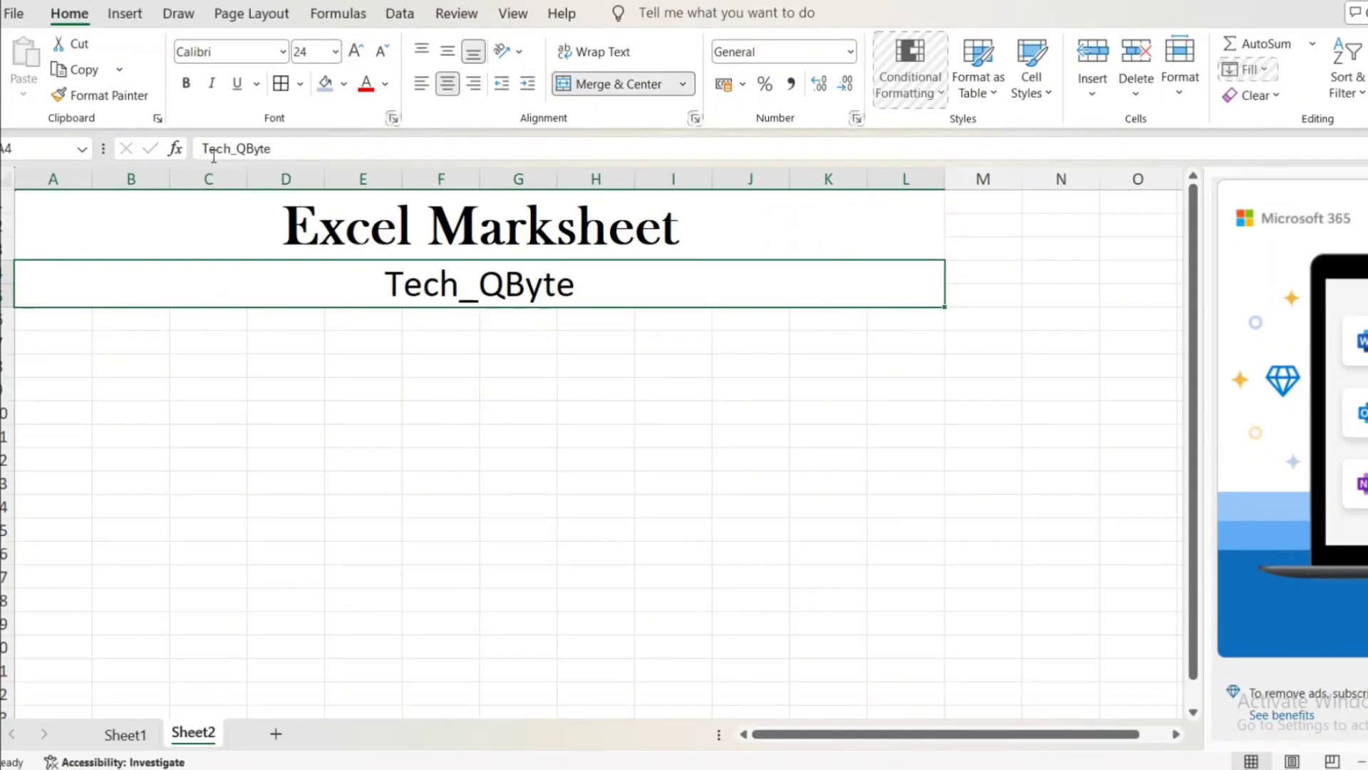
pyautogui.click(344, 83)
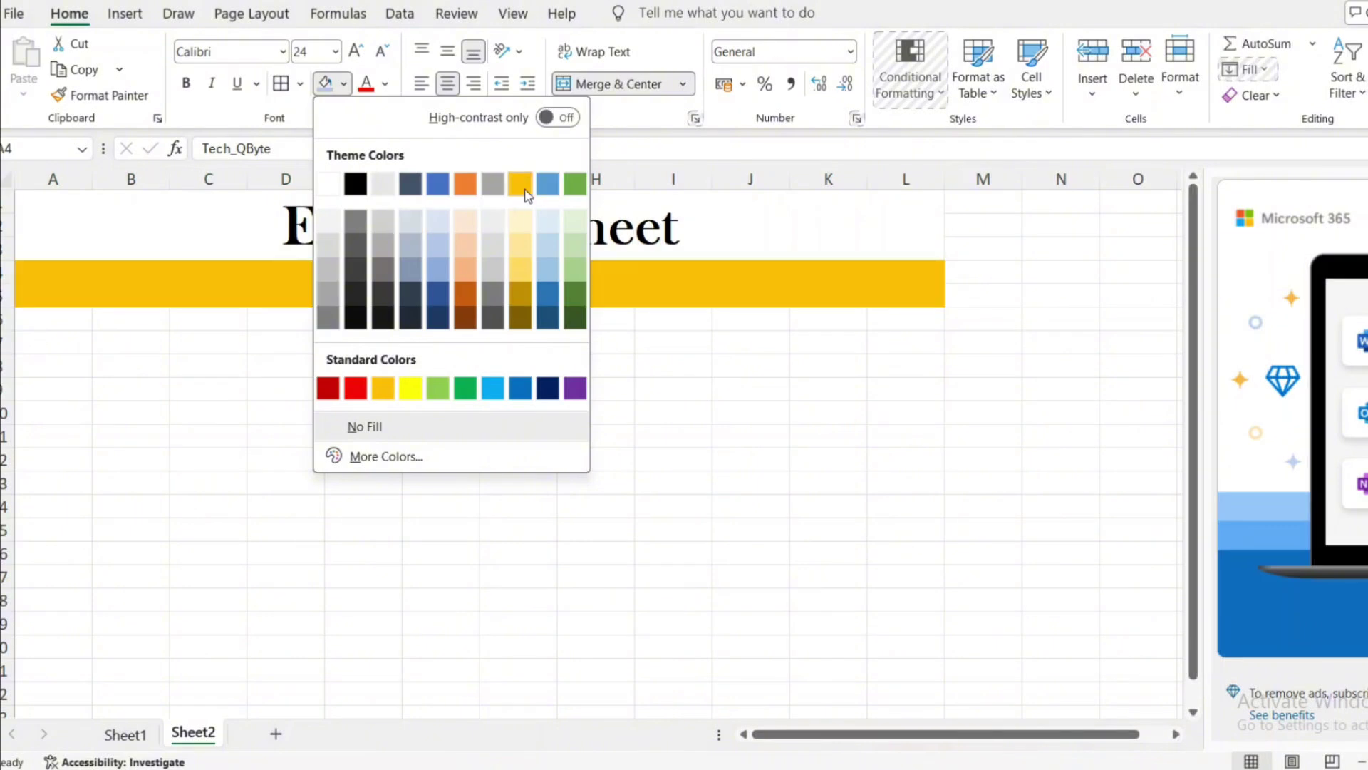
pyautogui.click(417, 392)
# Apply Thick Outside Borders to the merged title cell and the merged subtitle cell.
pyautogui.click(330, 220)
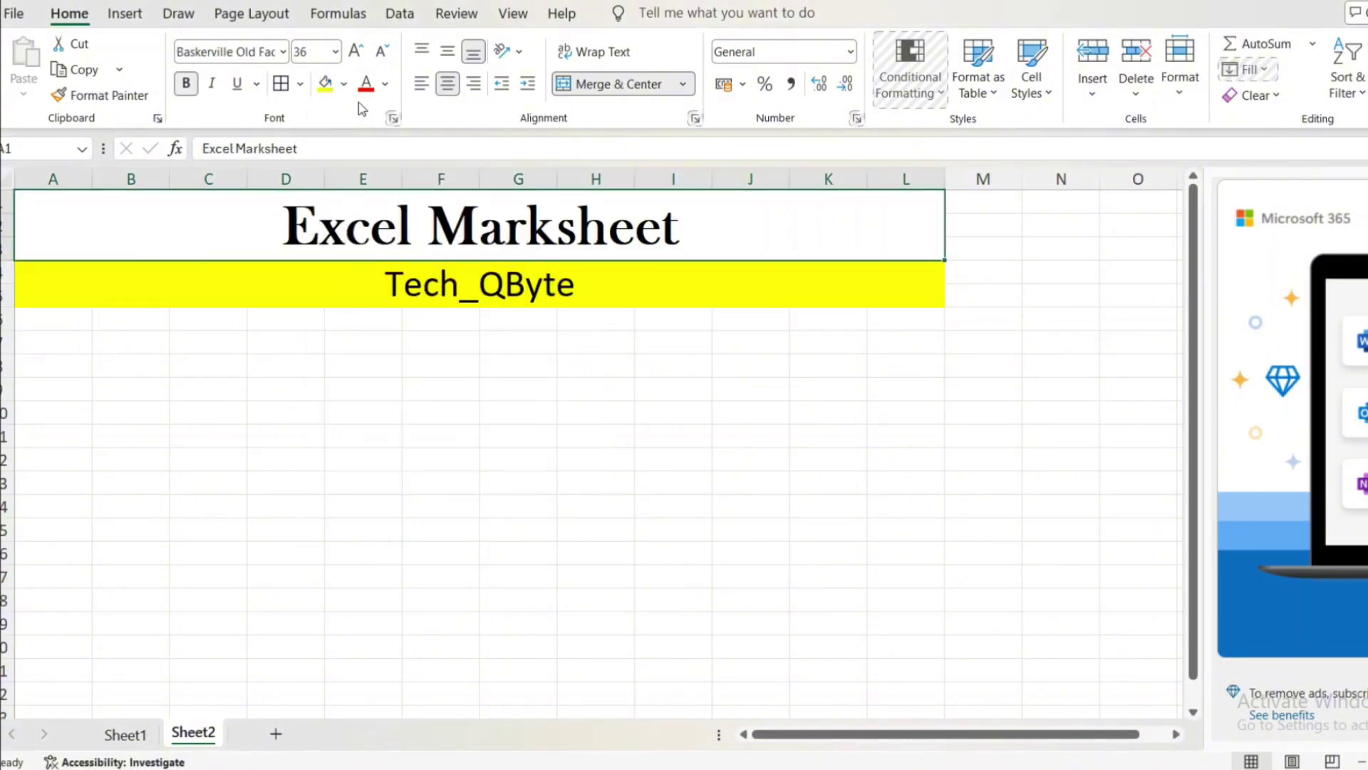
pyautogui.click(301, 84)
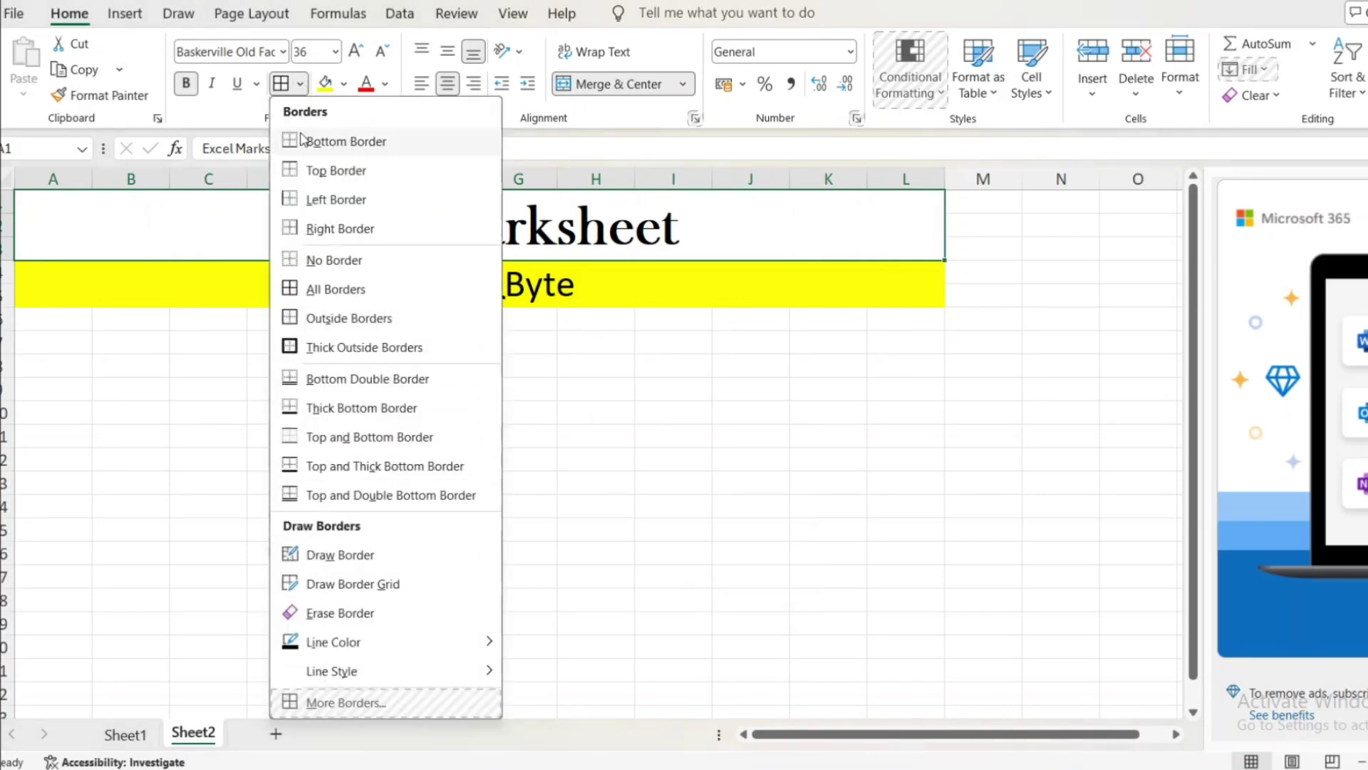
pyautogui.click(300, 349)
pyautogui.click(311, 285)
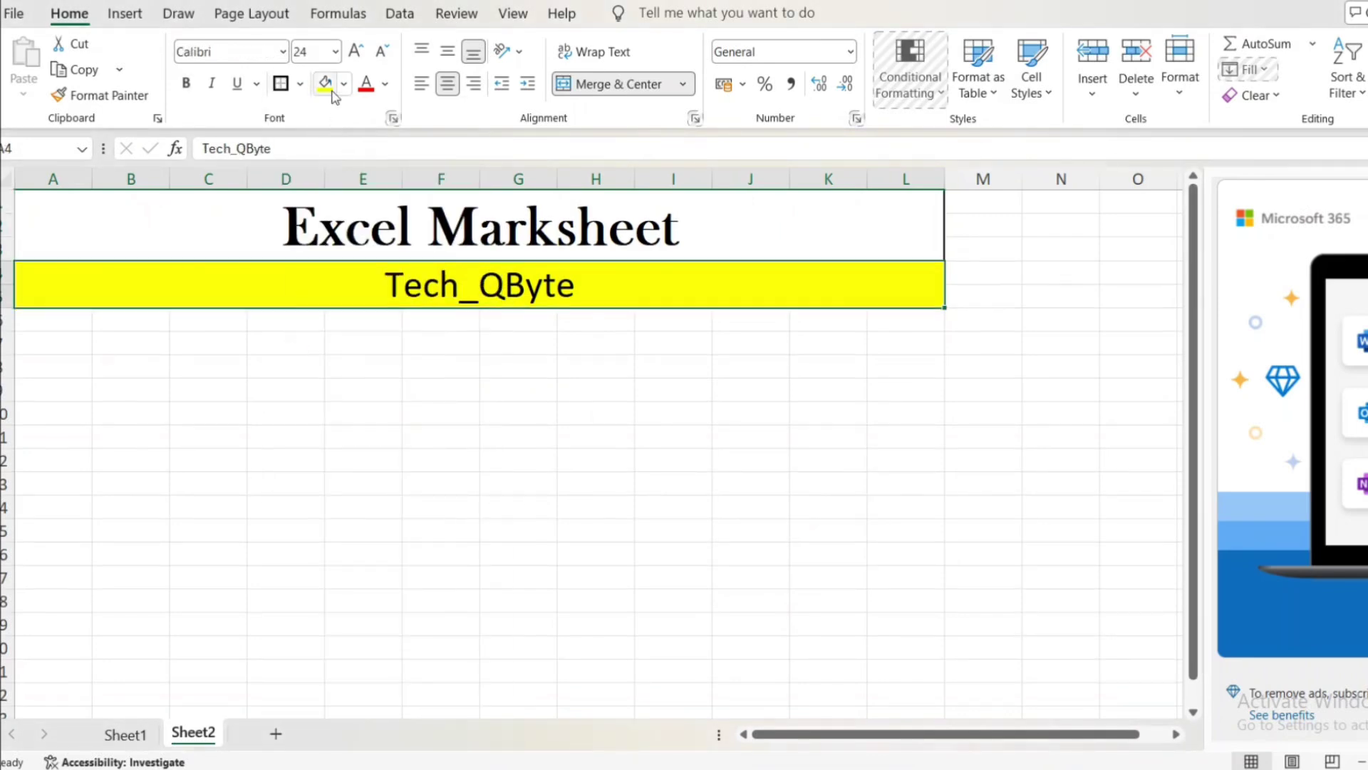
pyautogui.click(292, 88)
# Enter the column header "S No." in cell A6, directly below the subtitle.
pyautogui.click(122, 349)
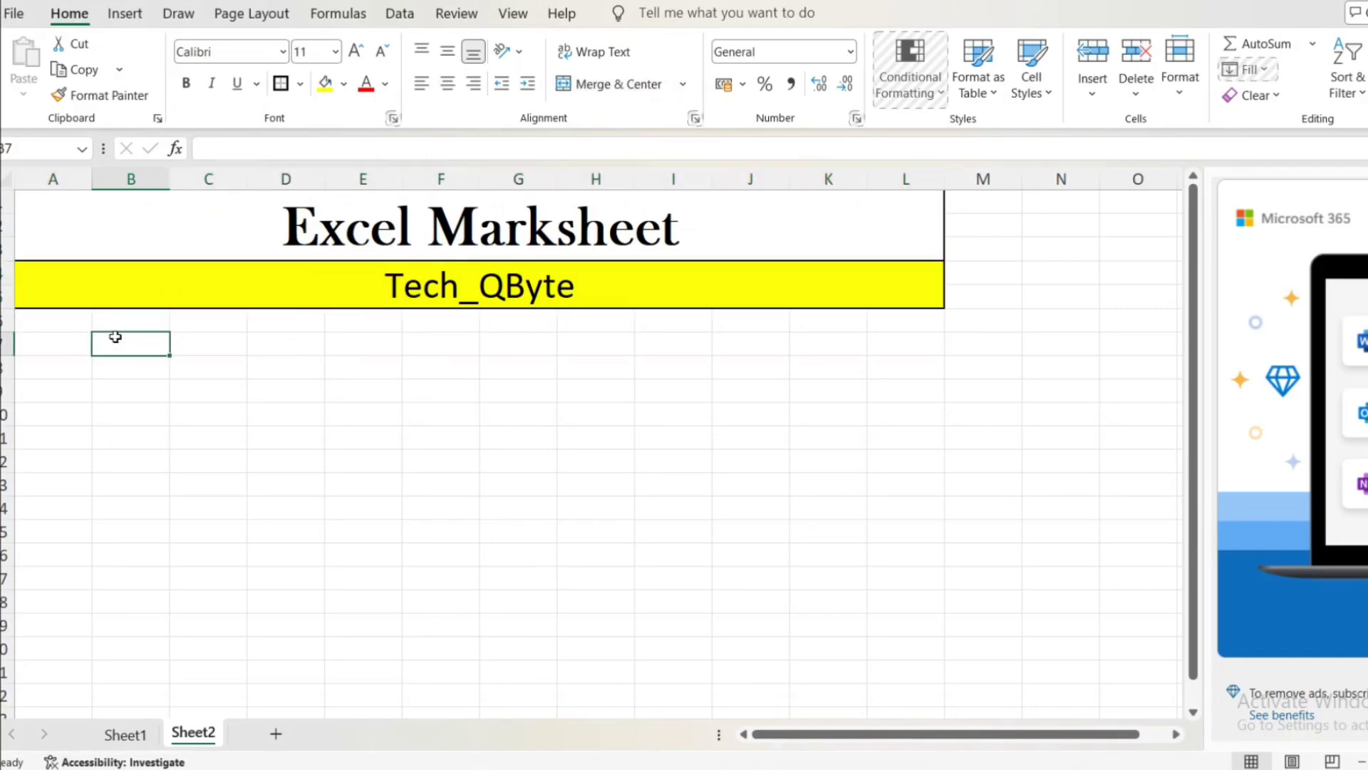
pyautogui.click(62, 326)
pyautogui.press('capslock')
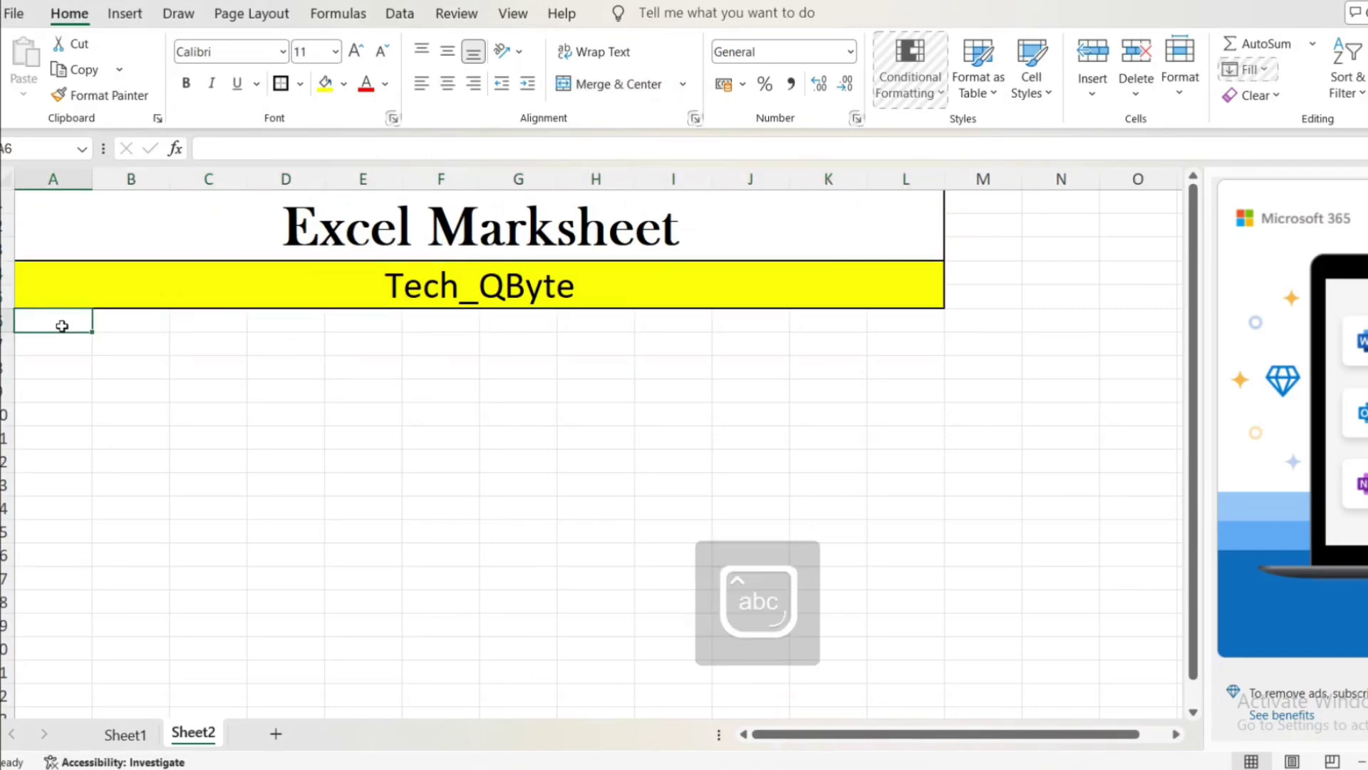
pyautogui.write('s')
pyautogui.press('BackSpace')
pyautogui.press('capslock')
pyautogui.press('capslock')
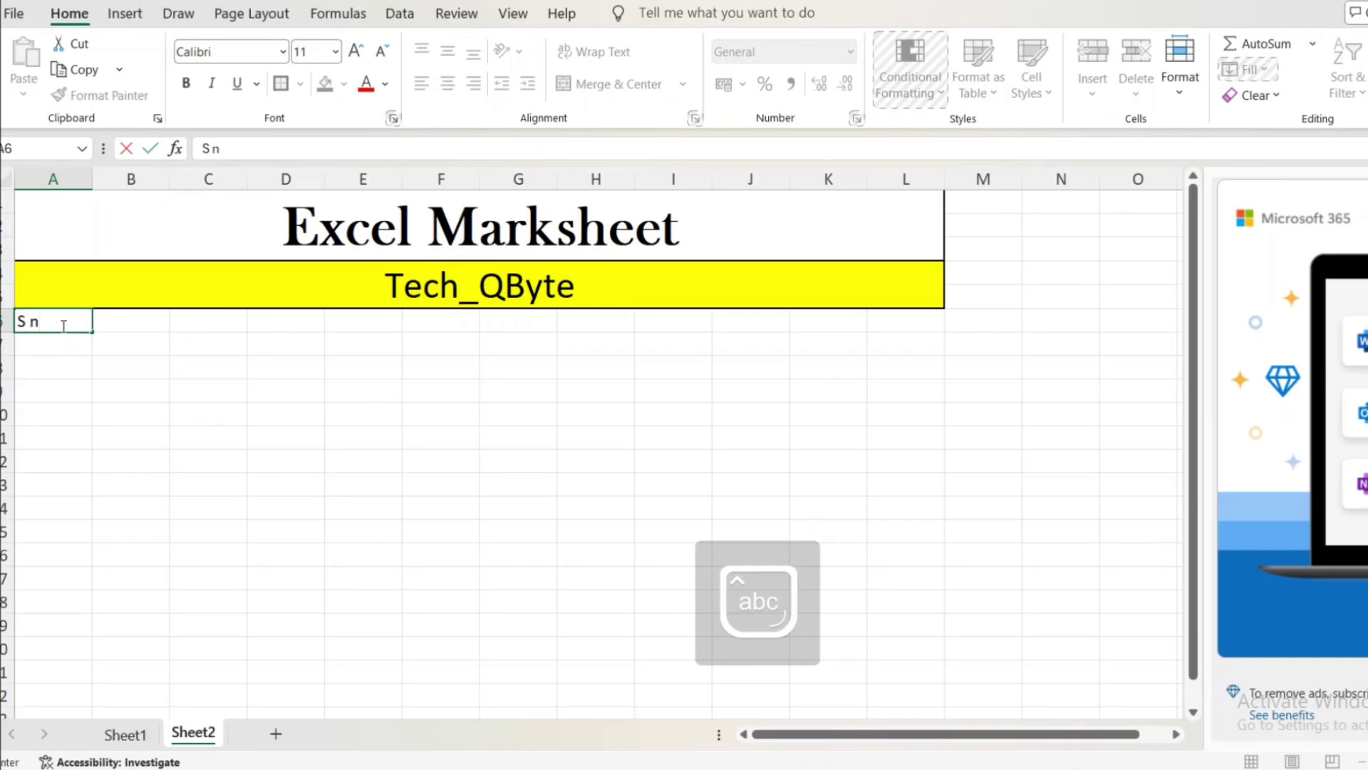
pyautogui.write('S n')
pyautogui.press('BackSpace')
pyautogui.press('capslock')
pyautogui.write('N')
pyautogui.press('capslock')
pyautogui.write('o.')
pyautogui.press('Tab')
# Enter the column header "Student Name" in cell B6.
pyautogui.press('capslock')
pyautogui.write('S')
pyautogui.press('capslock')
pyautogui.write('tudent')
pyautogui.press('capslock')
pyautogui.write('N')
pyautogui.press('capslock')
pyautogui.write('ame')
pyautogui.press('Tab')
# Enter the column headers "Class" in C6 and "Roll no." in D6.
pyautogui.press('capslock')
pyautogui.write('C')
pyautogui.press('capslock')
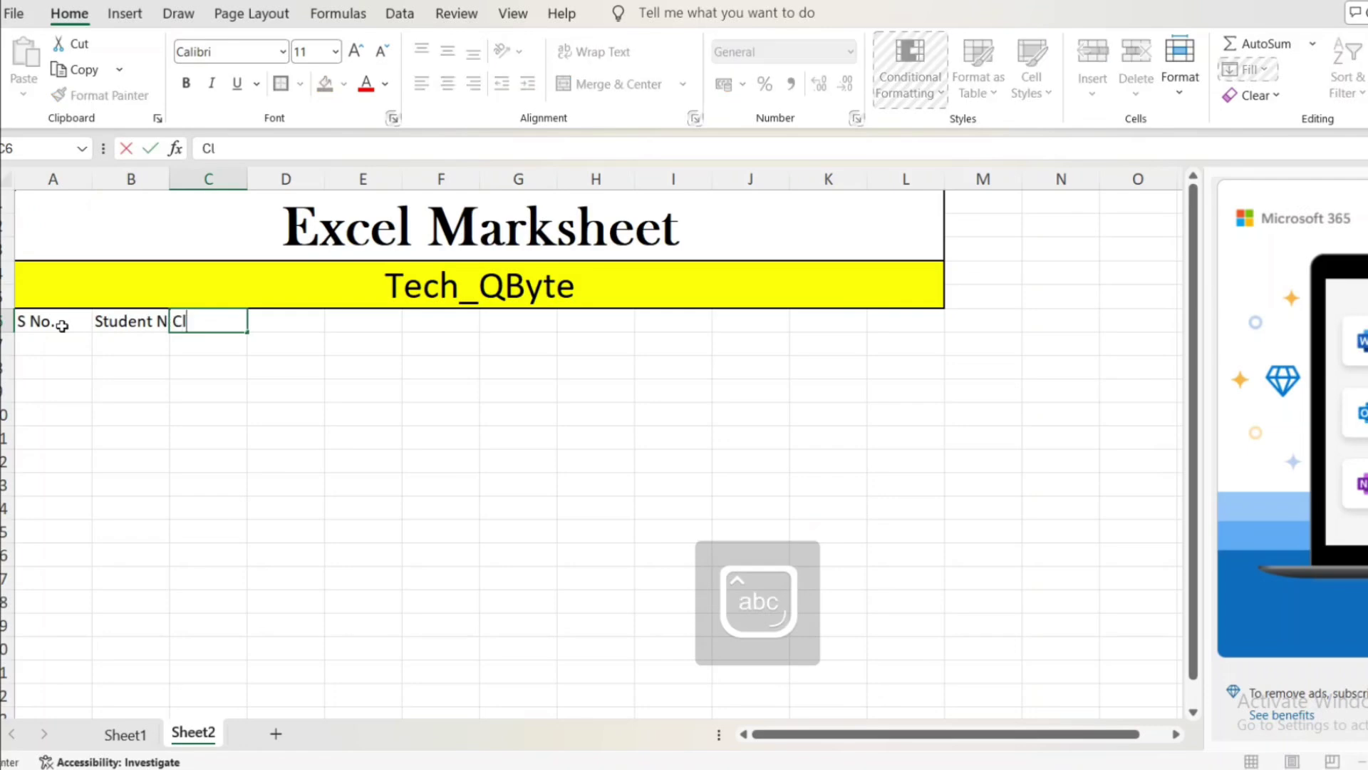
pyautogui.write('lass')
pyautogui.press('Tab')
pyautogui.press('capslock')
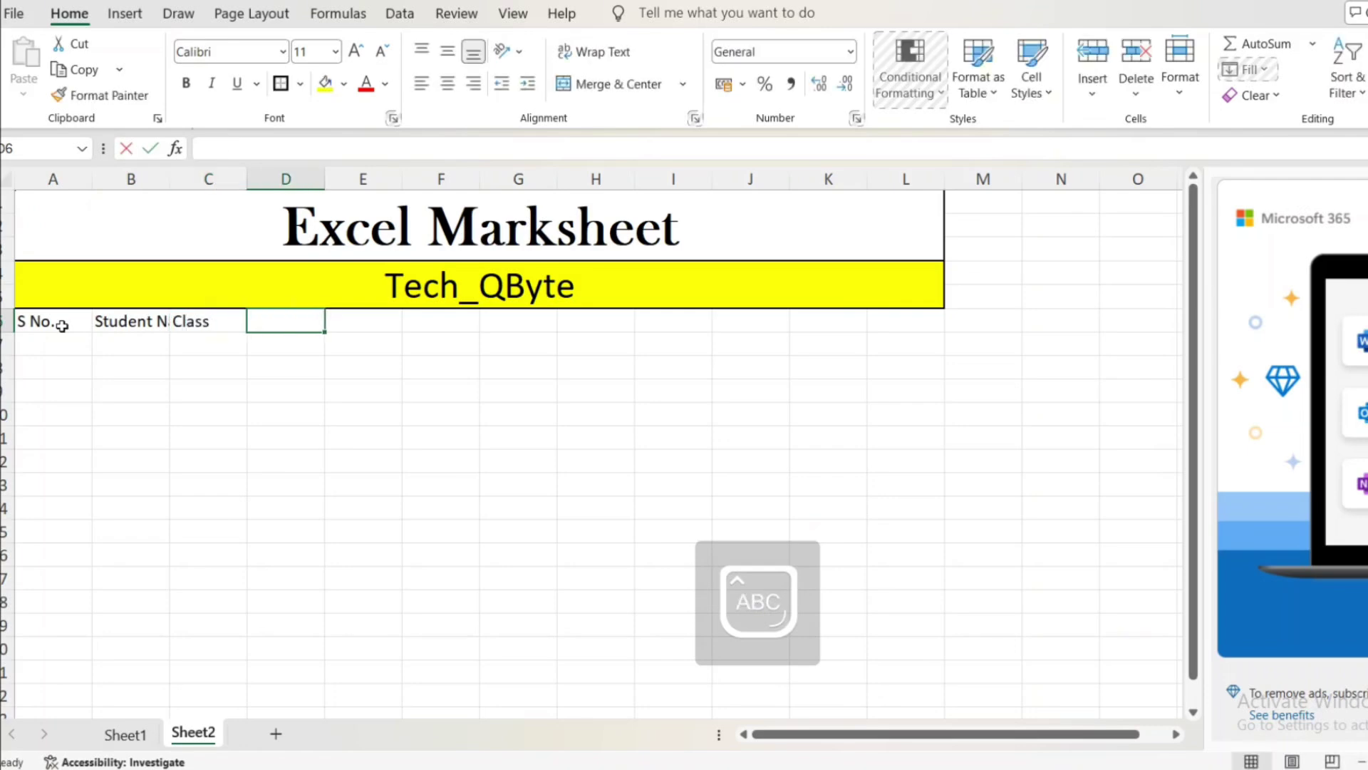
pyautogui.write('Roll no.')
pyautogui.press('capslock')
pyautogui.write('oll no.')
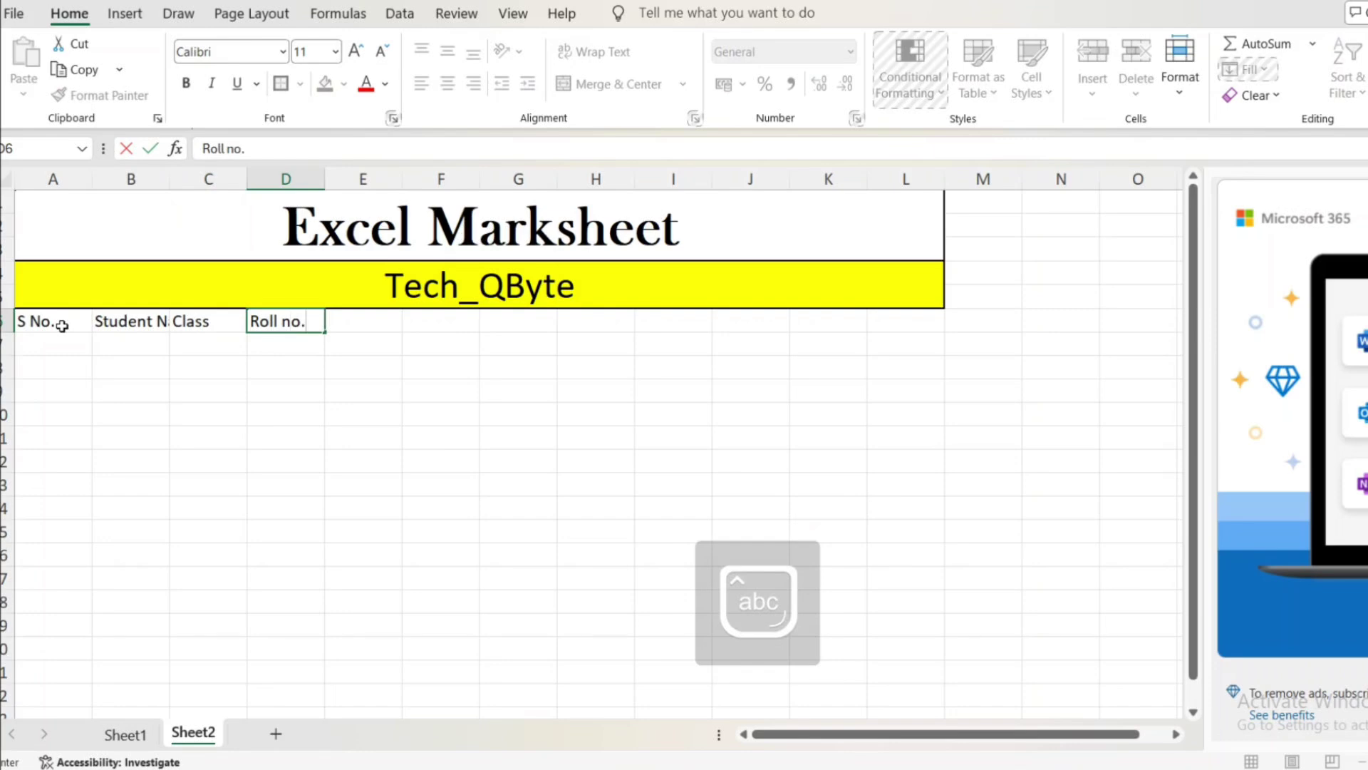
pyautogui.press('Tab')
# Enter the subject headers "Hindi" in E6 and "English" in F6.
pyautogui.press('capslock')
pyautogui.write('H')
pyautogui.press('capslock')
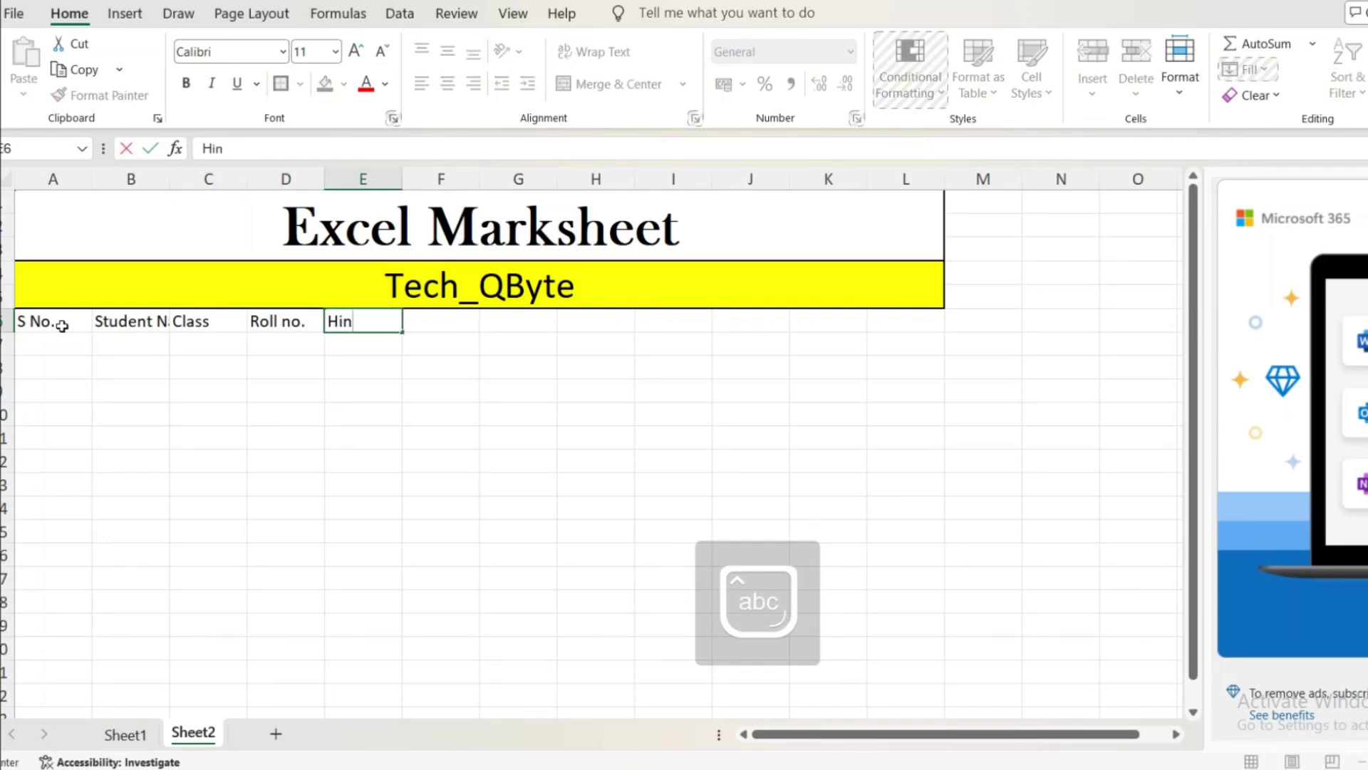
pyautogui.press('Tab')
pyautogui.press('capslock')
pyautogui.write('E')
pyautogui.press('capslock')
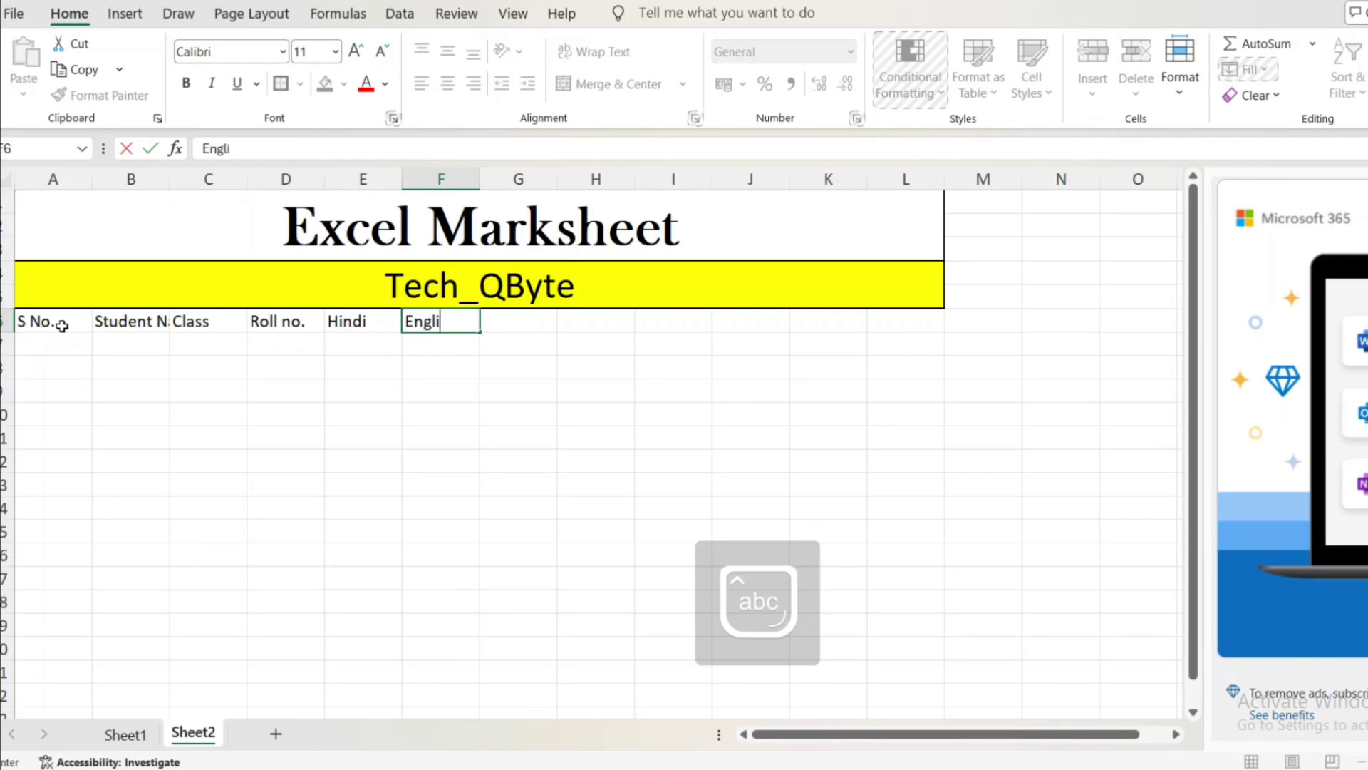
pyautogui.press('Tab')
# Enter the subject headers "Math" in G6 and "G.K" in H6.
pyautogui.press('capslock')
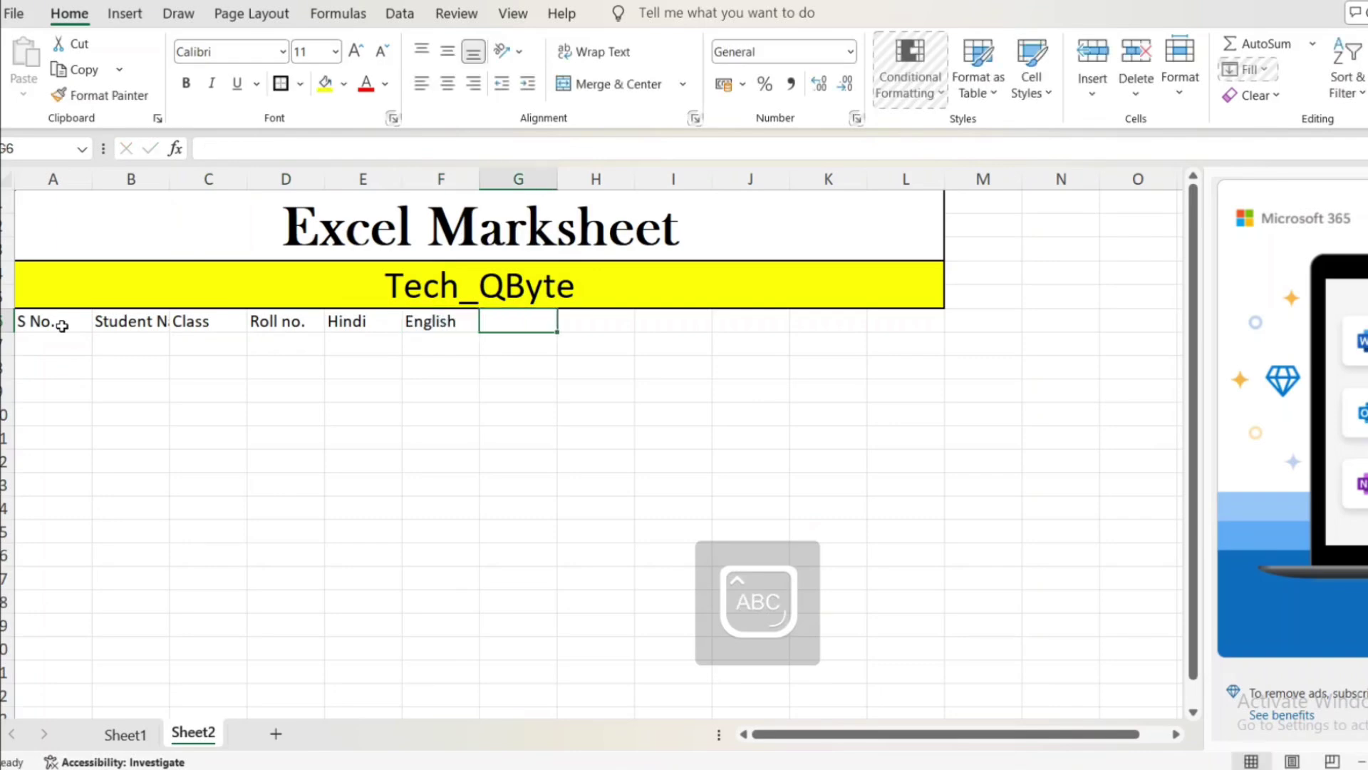
pyautogui.write('M')
pyautogui.press('capslock')
pyautogui.write('ath')
pyautogui.press('Tab')
pyautogui.press('capslock')
pyautogui.write('G')
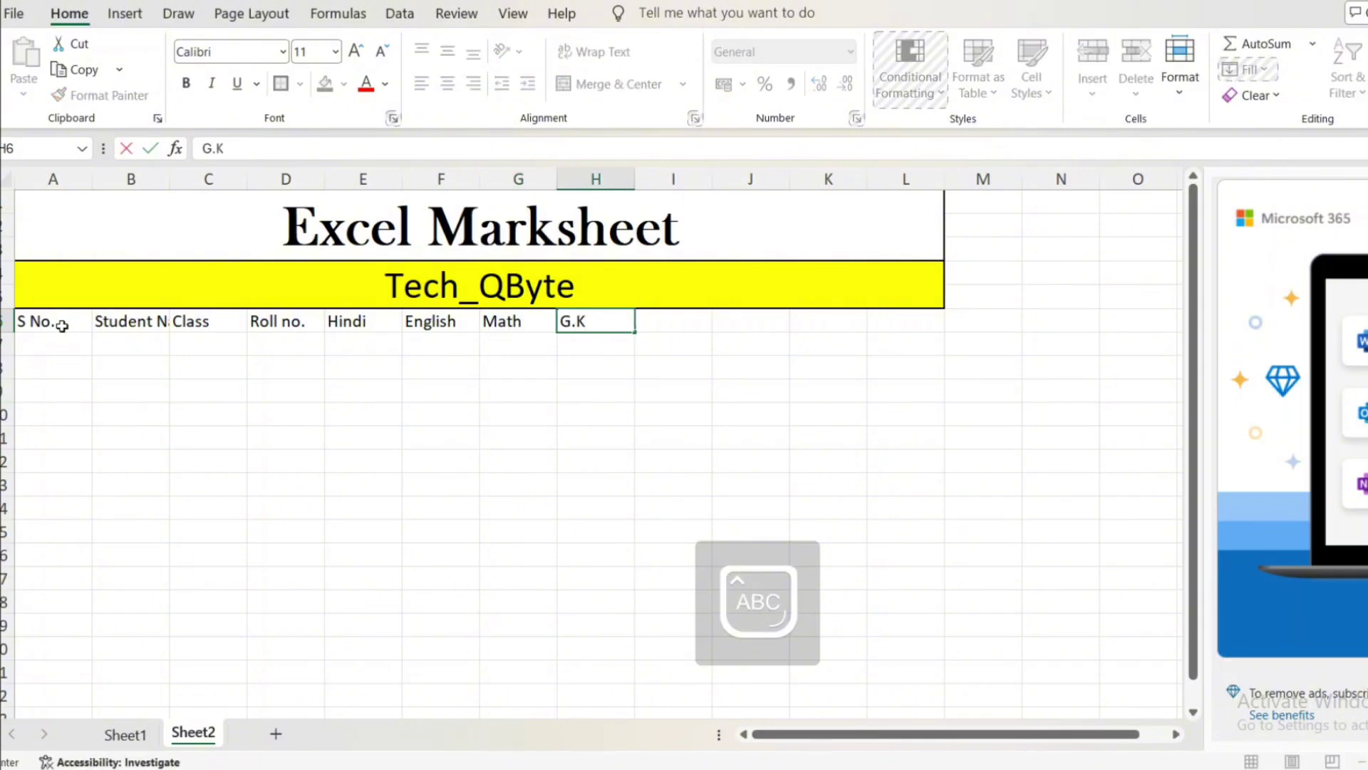
pyautogui.write('.K')
pyautogui.press('capslock')
pyautogui.press('Tab')
# Enter the column headers "IT" in I6 and "Total" in J6.
pyautogui.press('capslock')
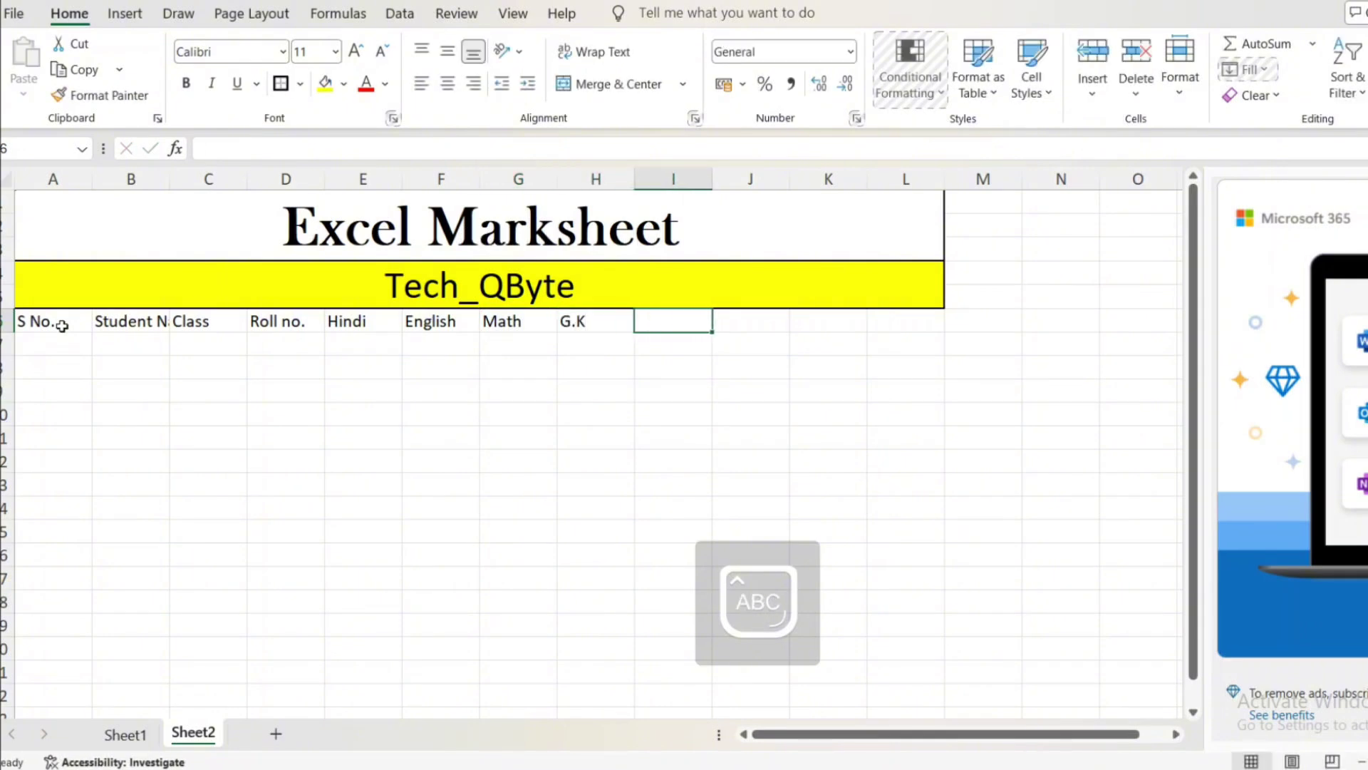
pyautogui.write('IT')
pyautogui.press('Tab')
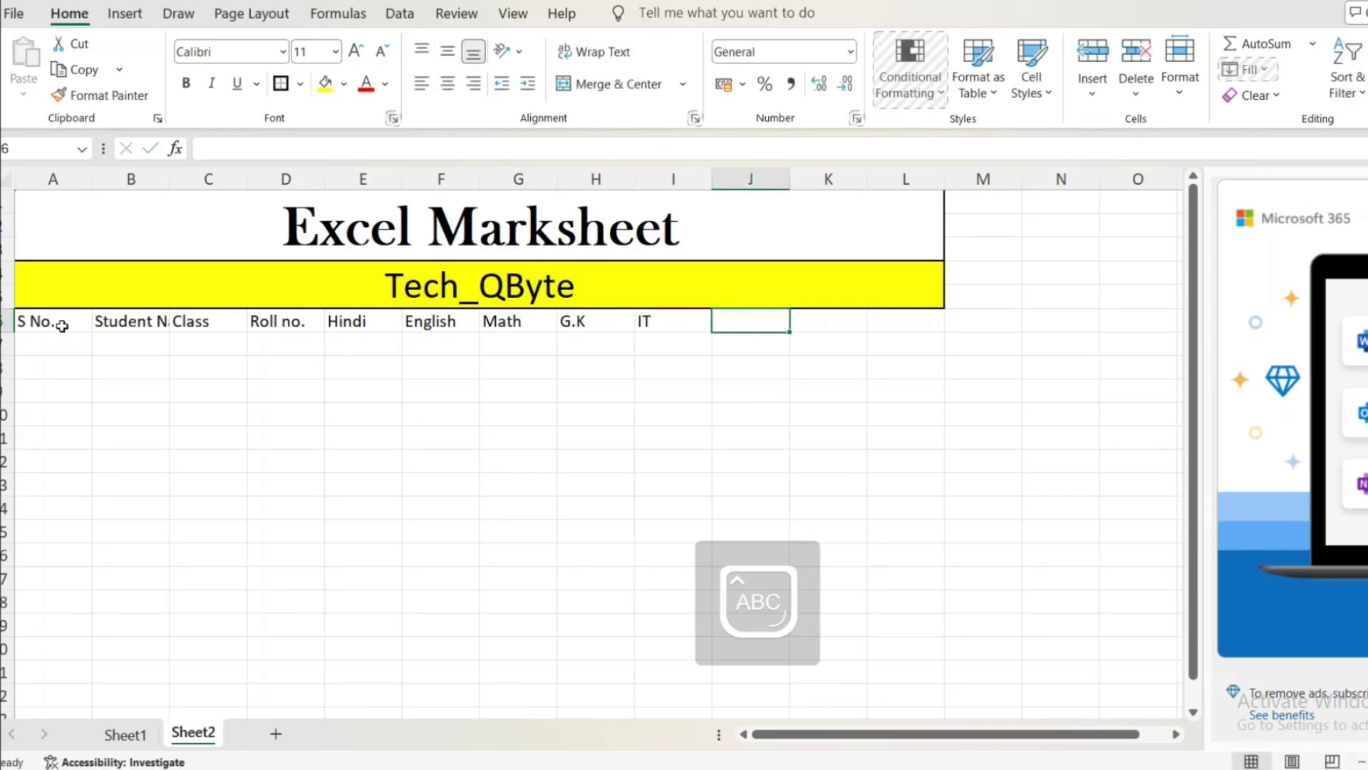
pyautogui.write('T')
pyautogui.press('capslock')
pyautogui.write('otal')
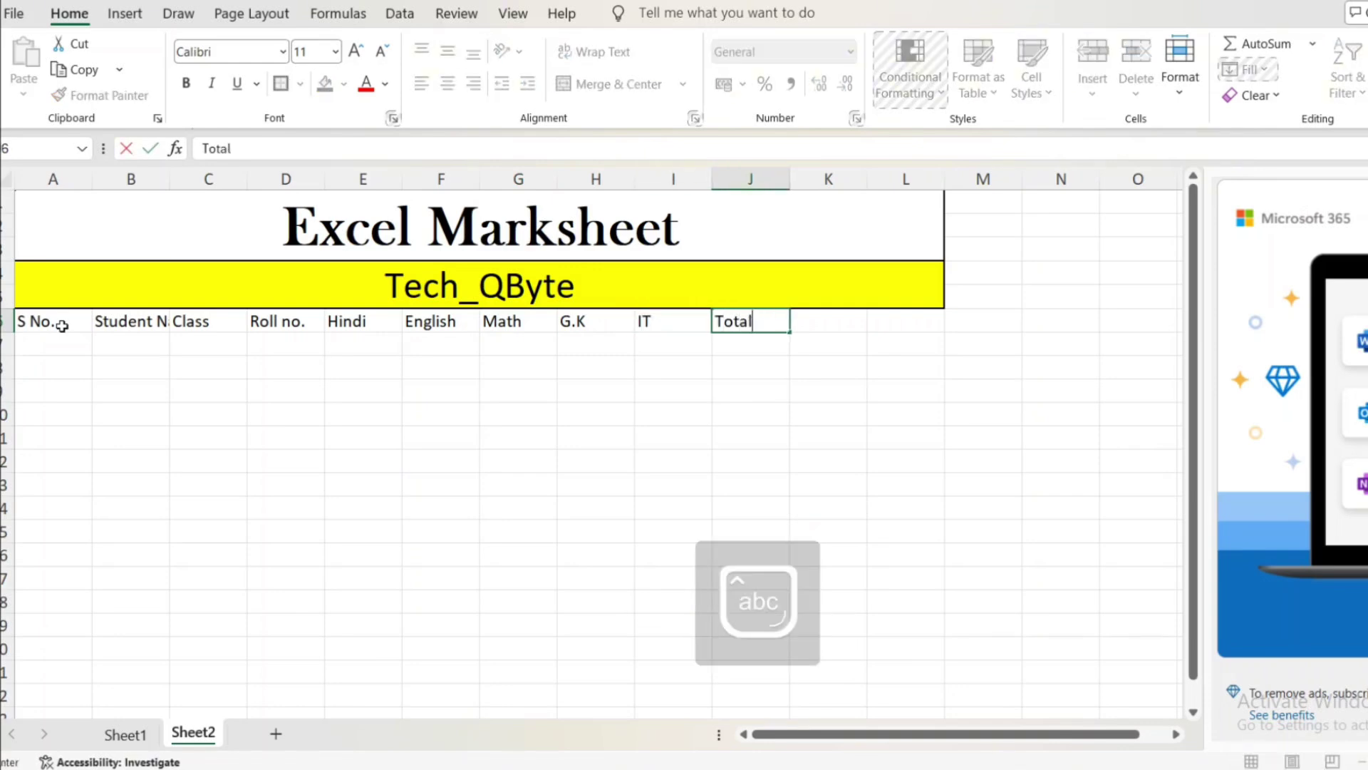
pyautogui.press('Tab')
# Enter the column headers "Persentage" in K6 and "Garde" in L6.
pyautogui.press('capslock')
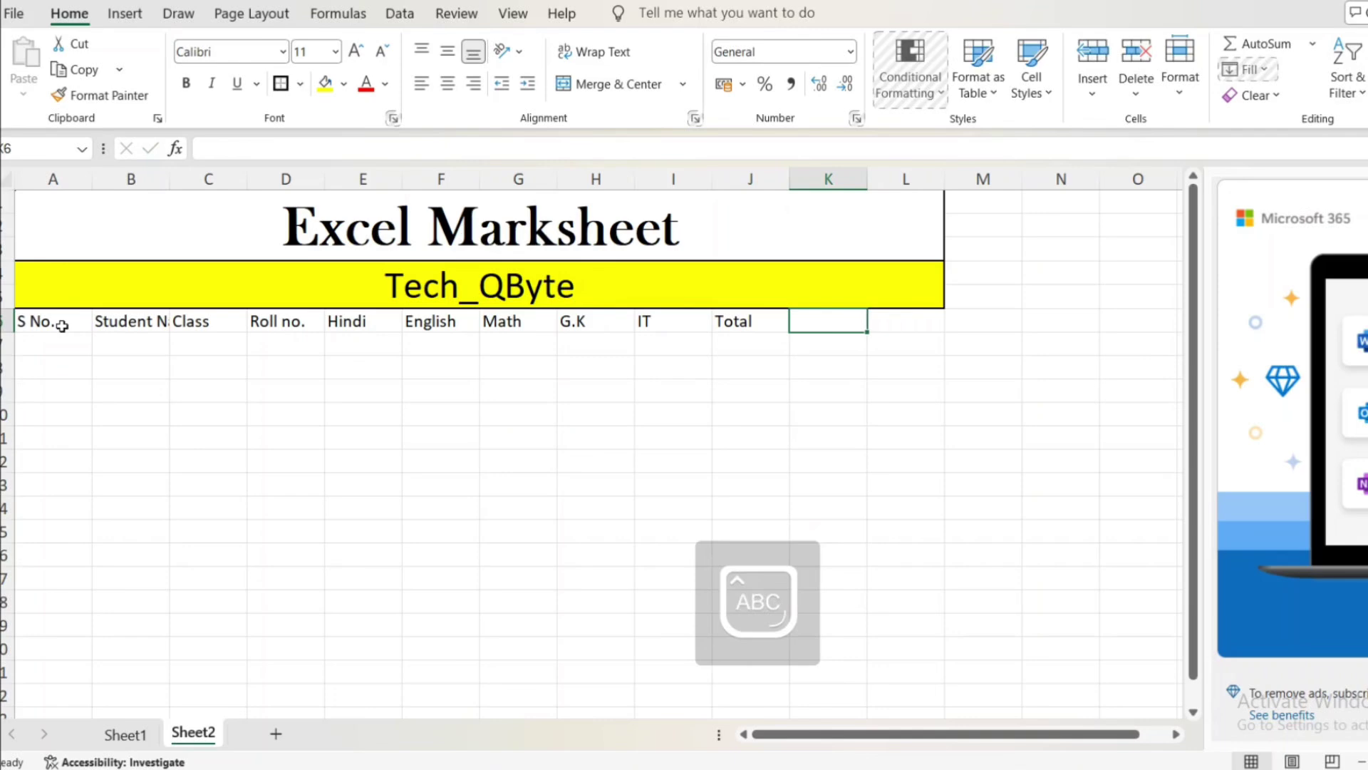
pyautogui.write('P')
pyautogui.press('capslock')
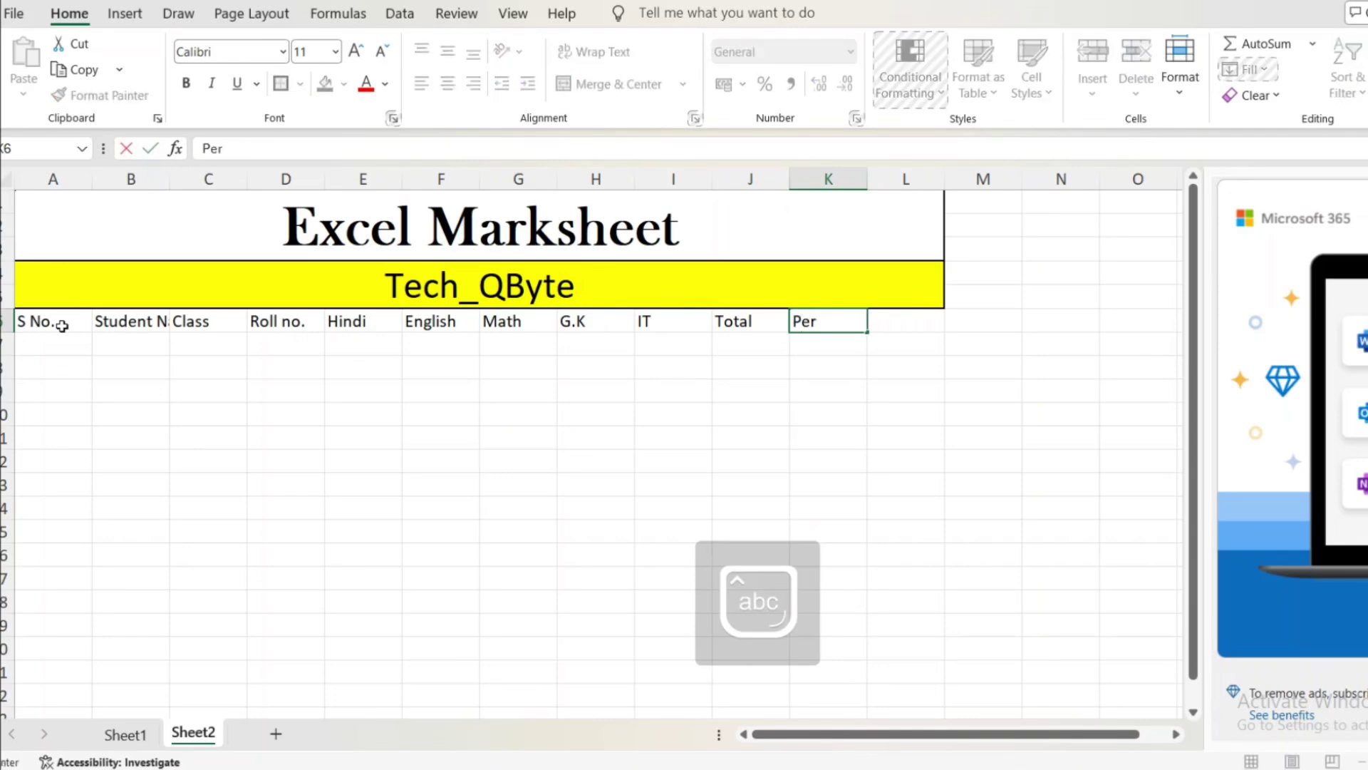
pyautogui.write('ersentage')
pyautogui.press('Tab')
pyautogui.press('capslock')
pyautogui.write('G')
pyautogui.press('capslock')
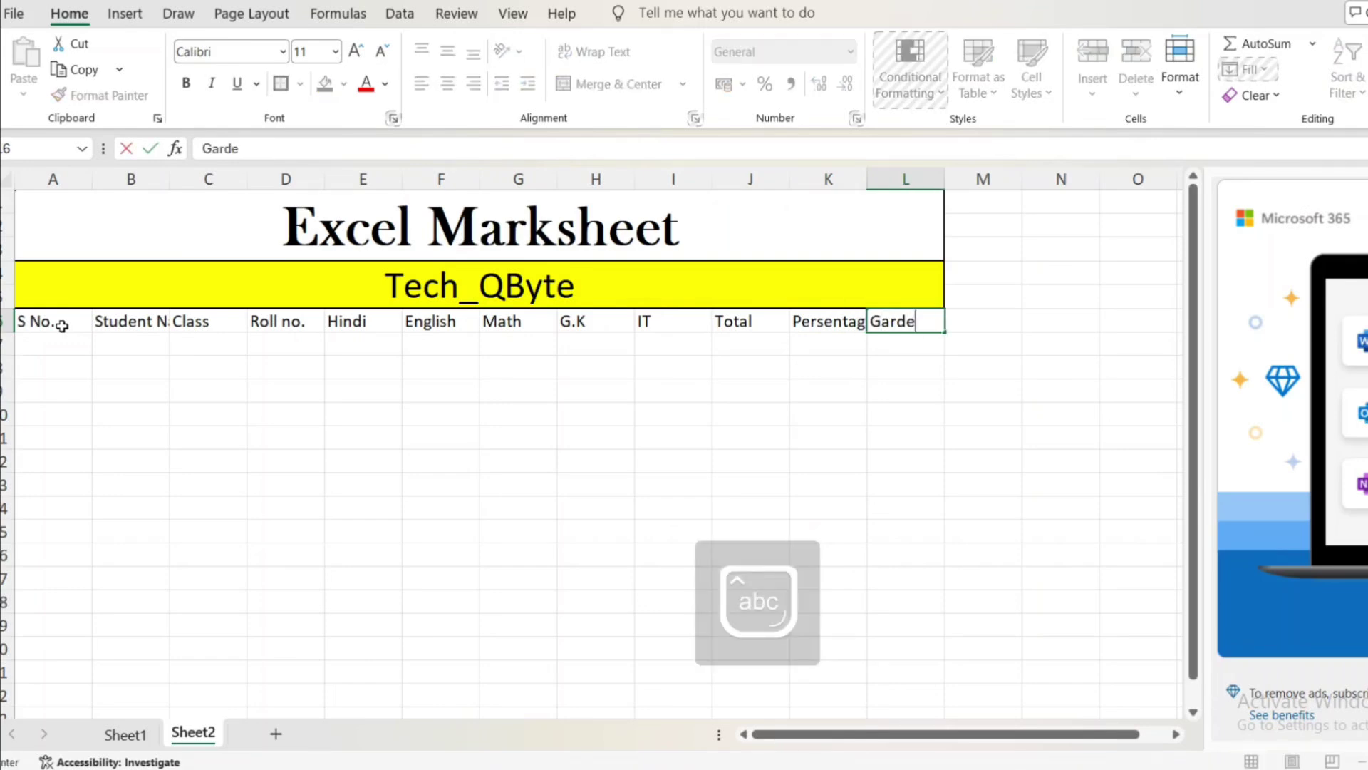
pyautogui.write('arde')
pyautogui.press('Tab')
# Enter the column headers "Division" in M6 and "F/P" in N6.
pyautogui.press('capslock')
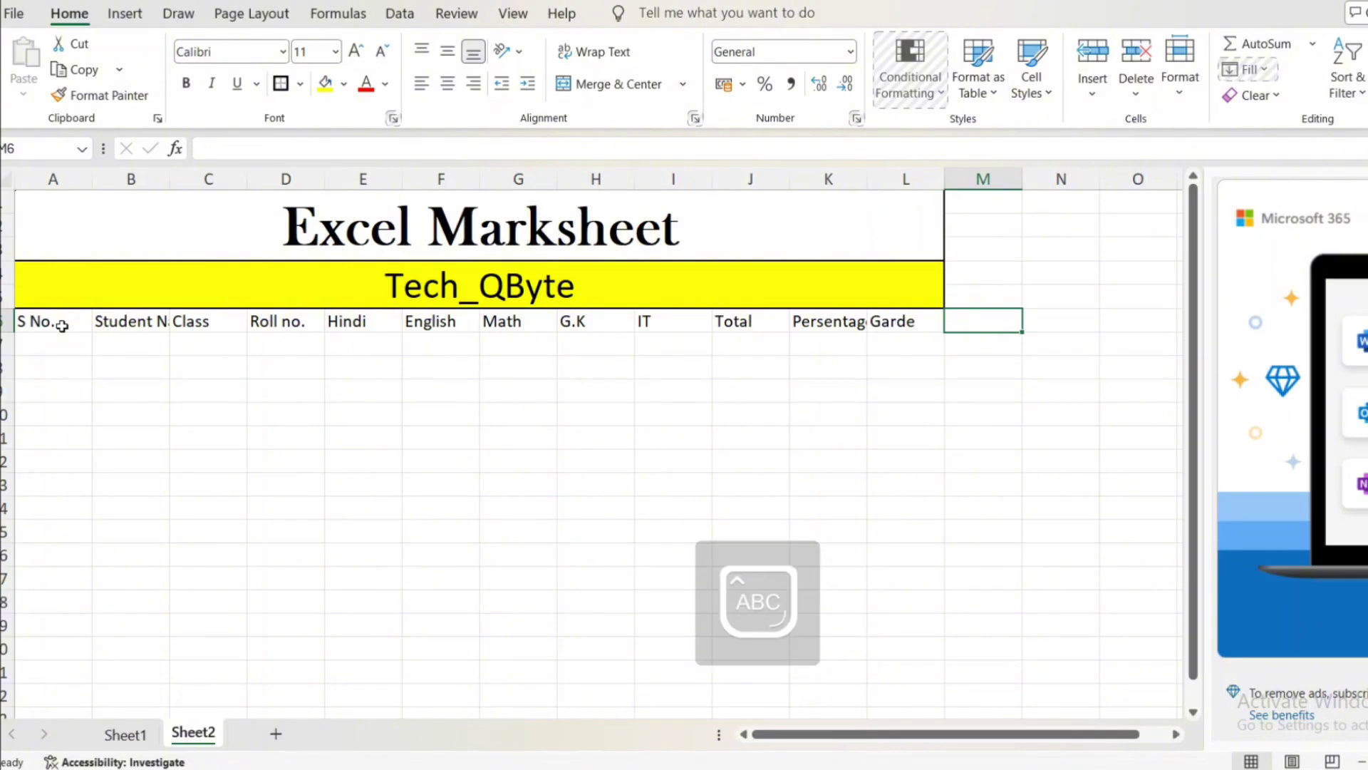
pyautogui.write('D')
pyautogui.press('capslock')
pyautogui.write('ivision')
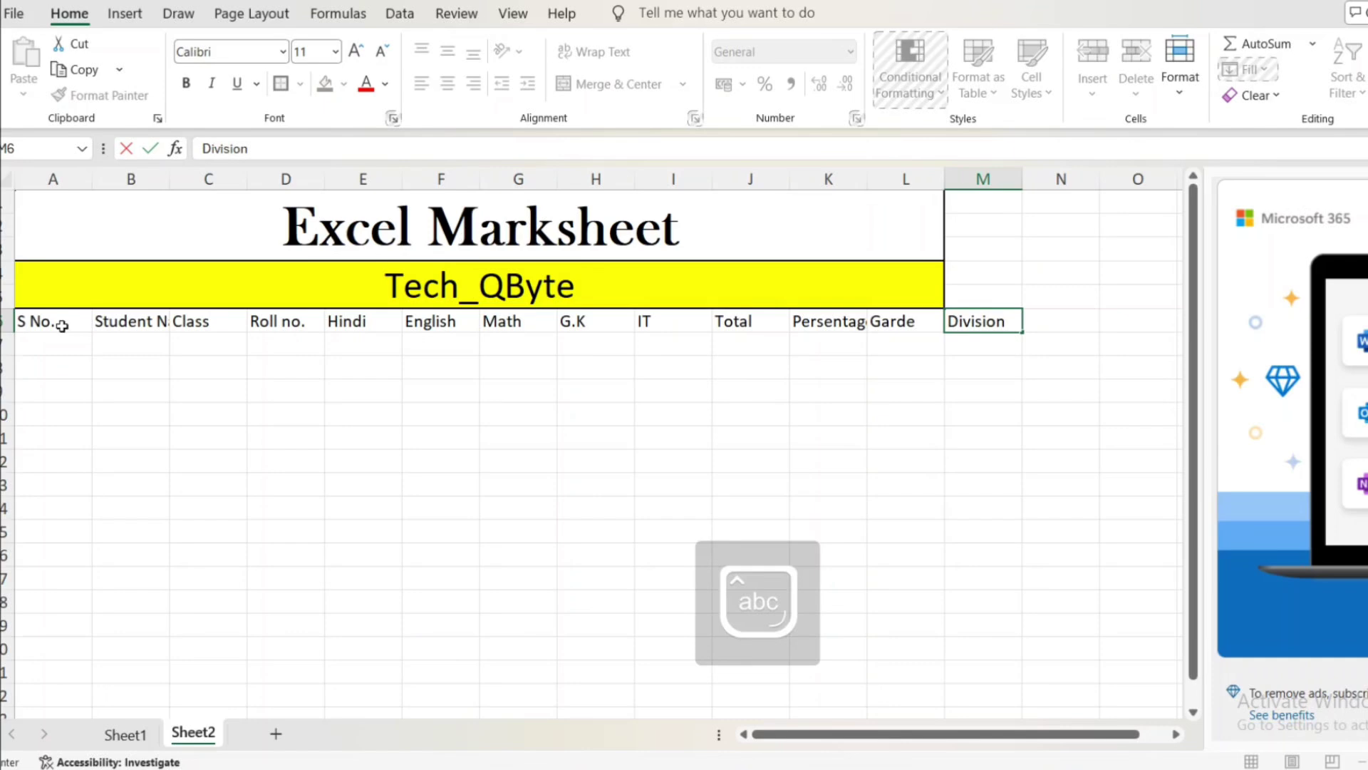
pyautogui.press('Tab')
pyautogui.press('capslock')
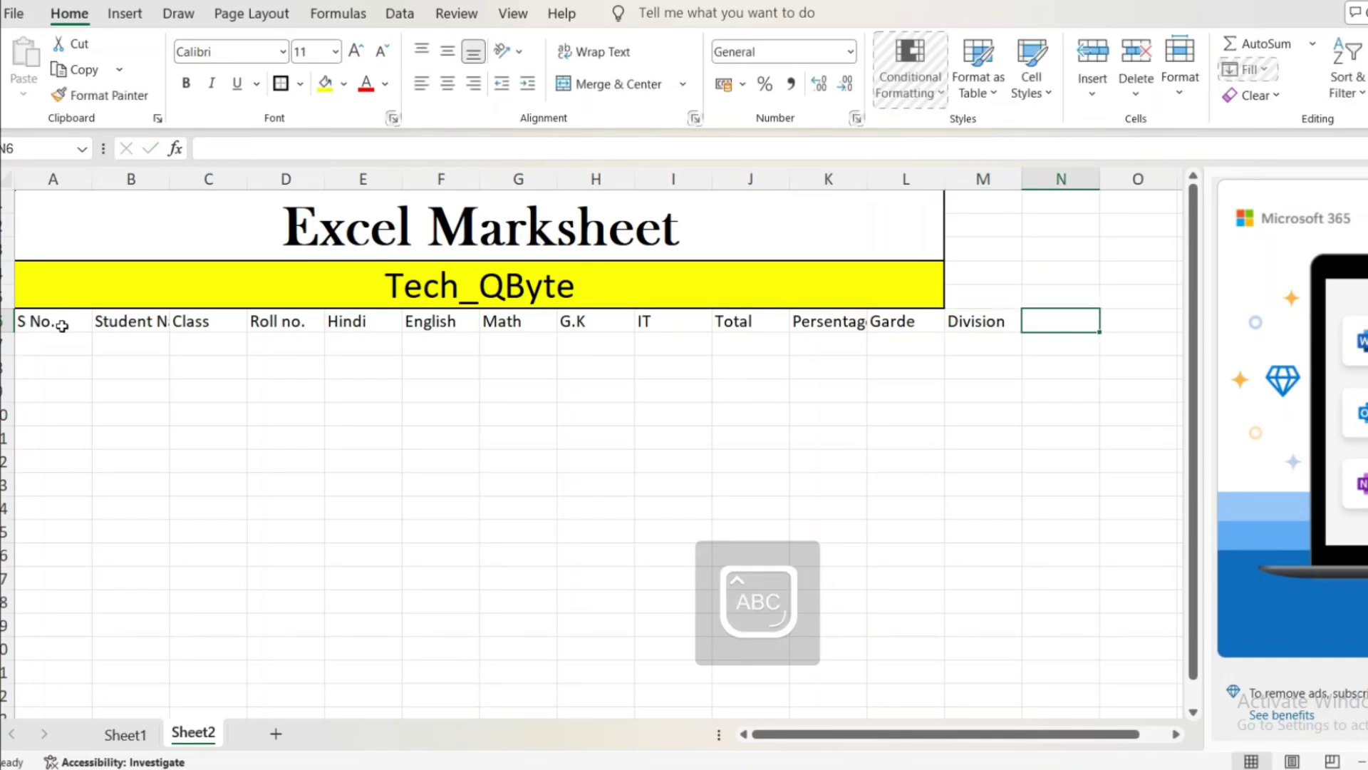
pyautogui.write('F/P')
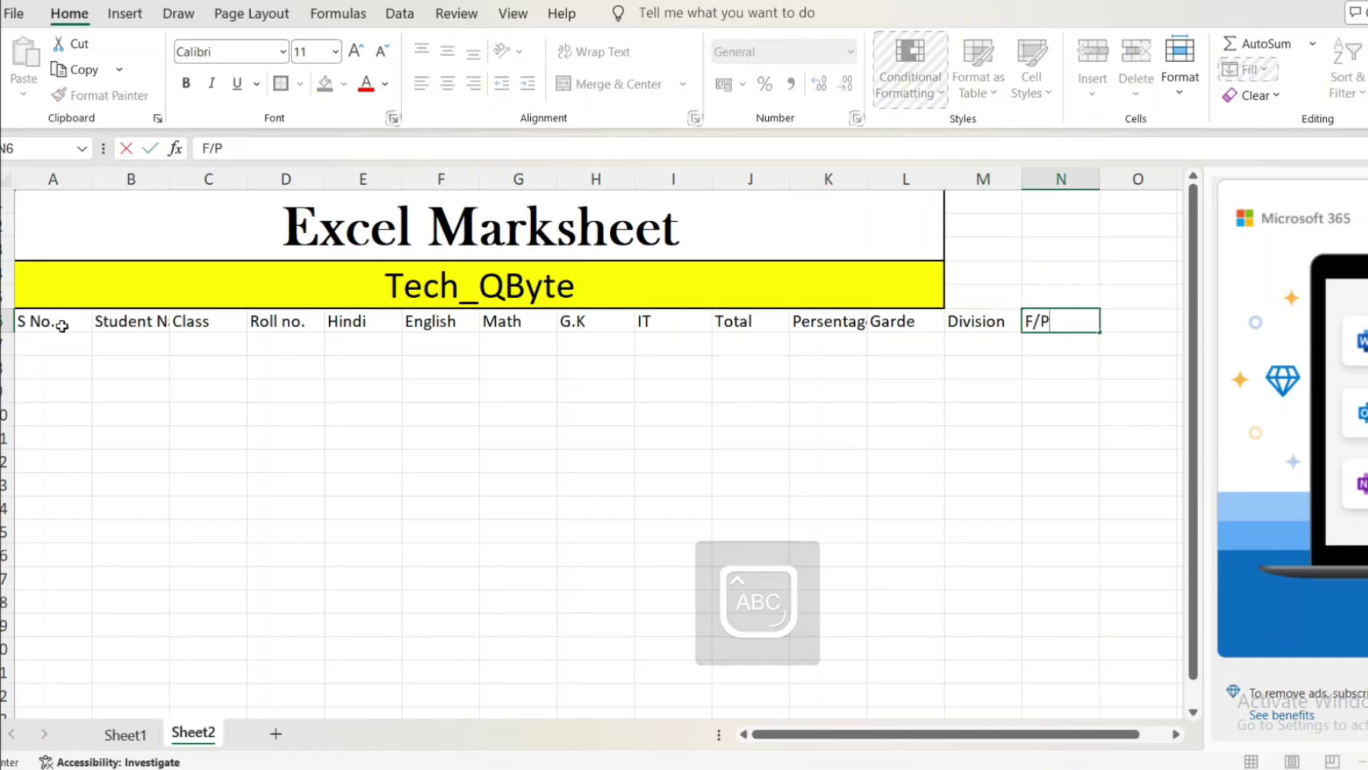
pyautogui.click(850, 493)
# Extend the merged and centered "Excel Marksheet" title across columns A to N.
pyautogui.click(726, 223)
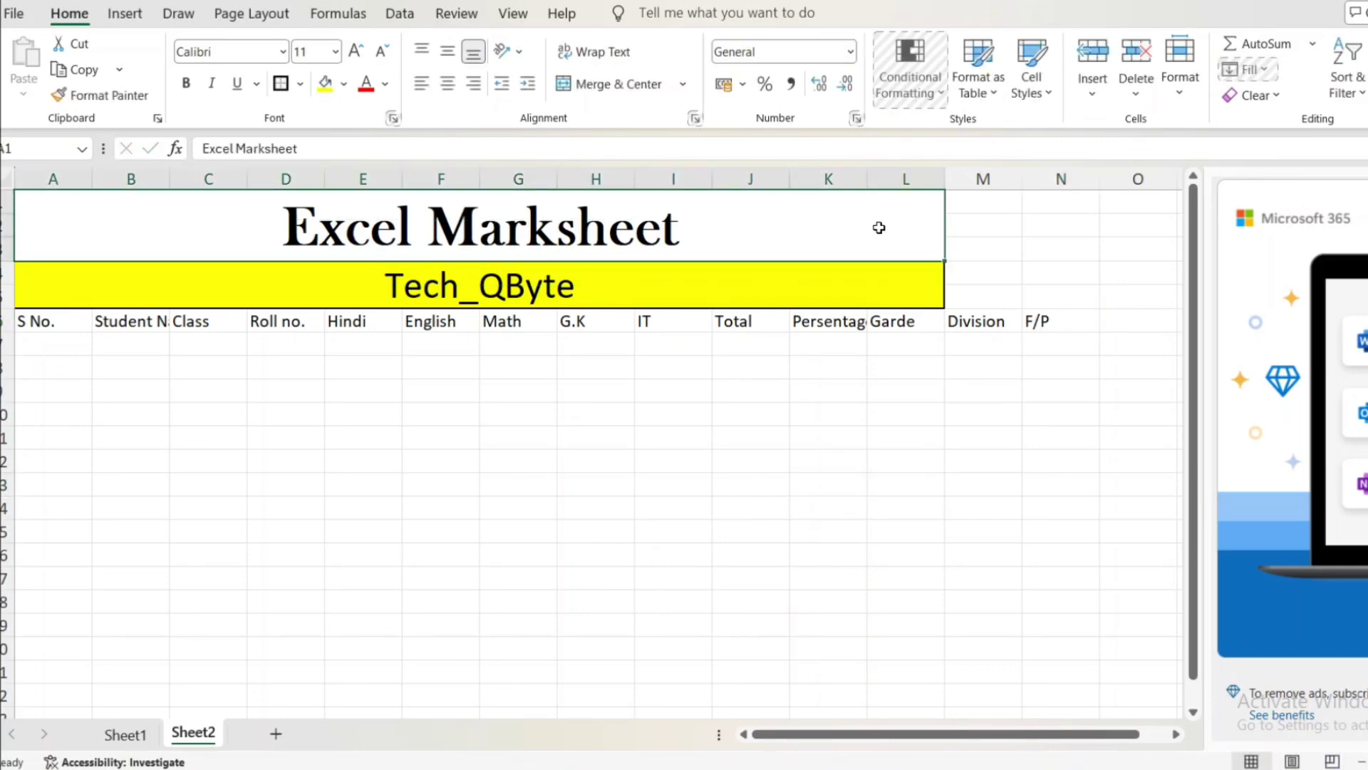
pyautogui.click(677, 345)
pyautogui.moveTo(974, 202); pyautogui.dragTo(1026, 283)
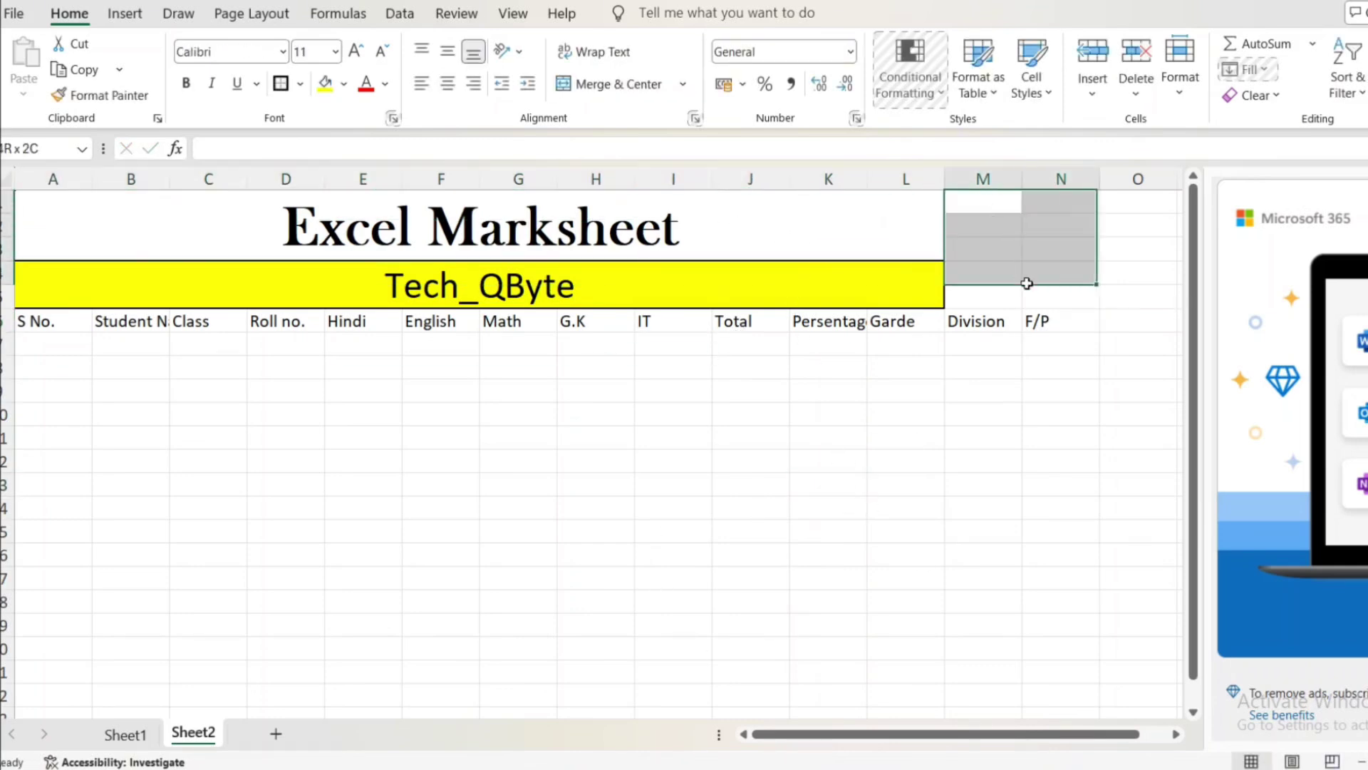
pyautogui.click(831, 344)
pyautogui.click(809, 210)
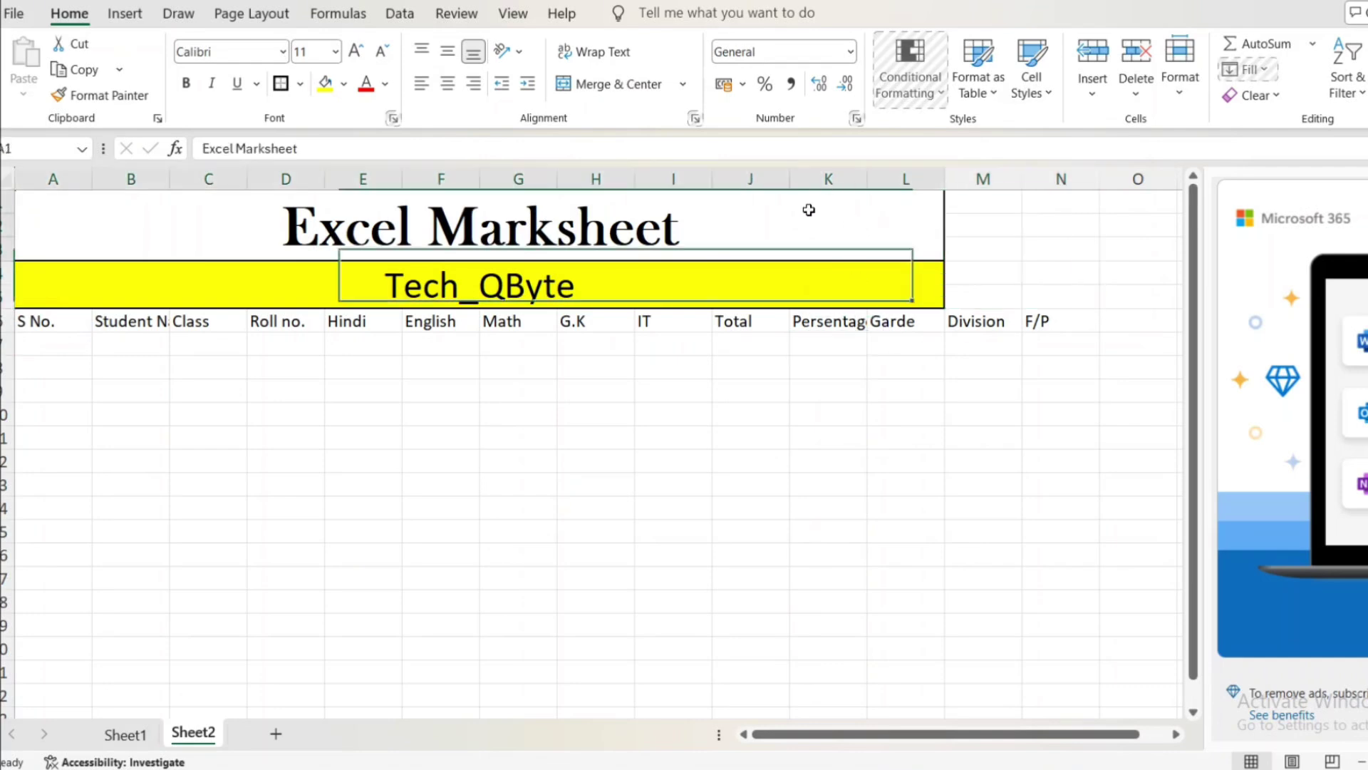
pyautogui.moveTo(809, 210); pyautogui.dragTo(1041, 223)
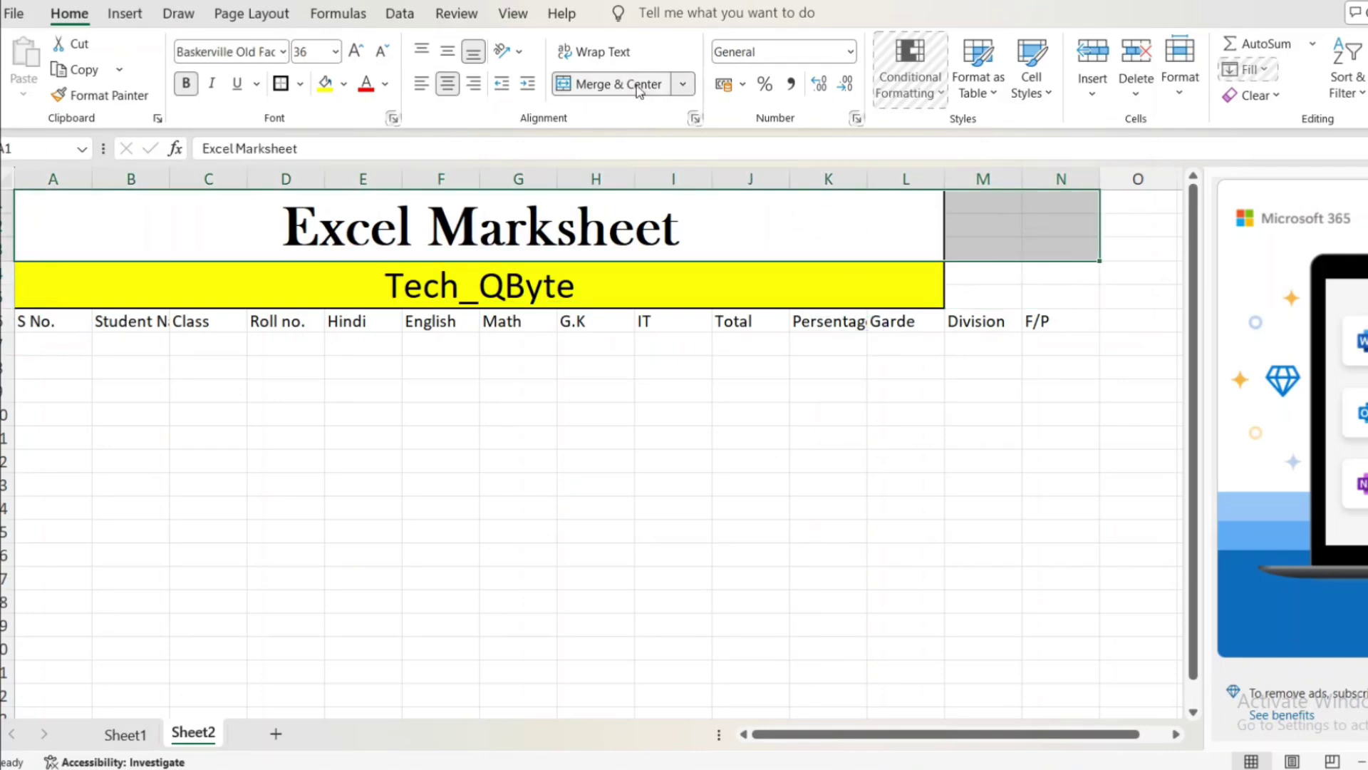
pyautogui.click(631, 91)
pyautogui.click(631, 91)
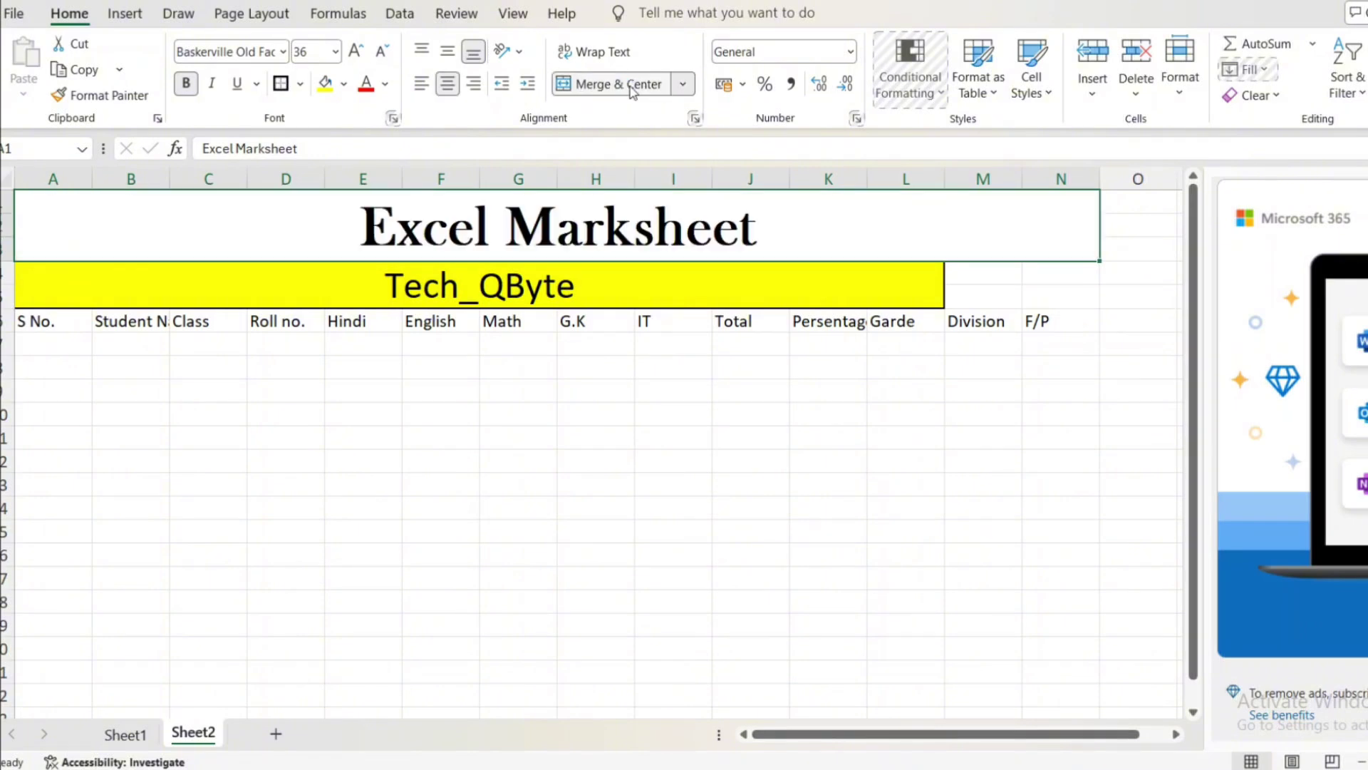
# Extend the merged and centered "Tech_QByte" subtitle across columns A to N.
pyautogui.click(778, 359)
pyautogui.moveTo(748, 290); pyautogui.dragTo(1044, 289)
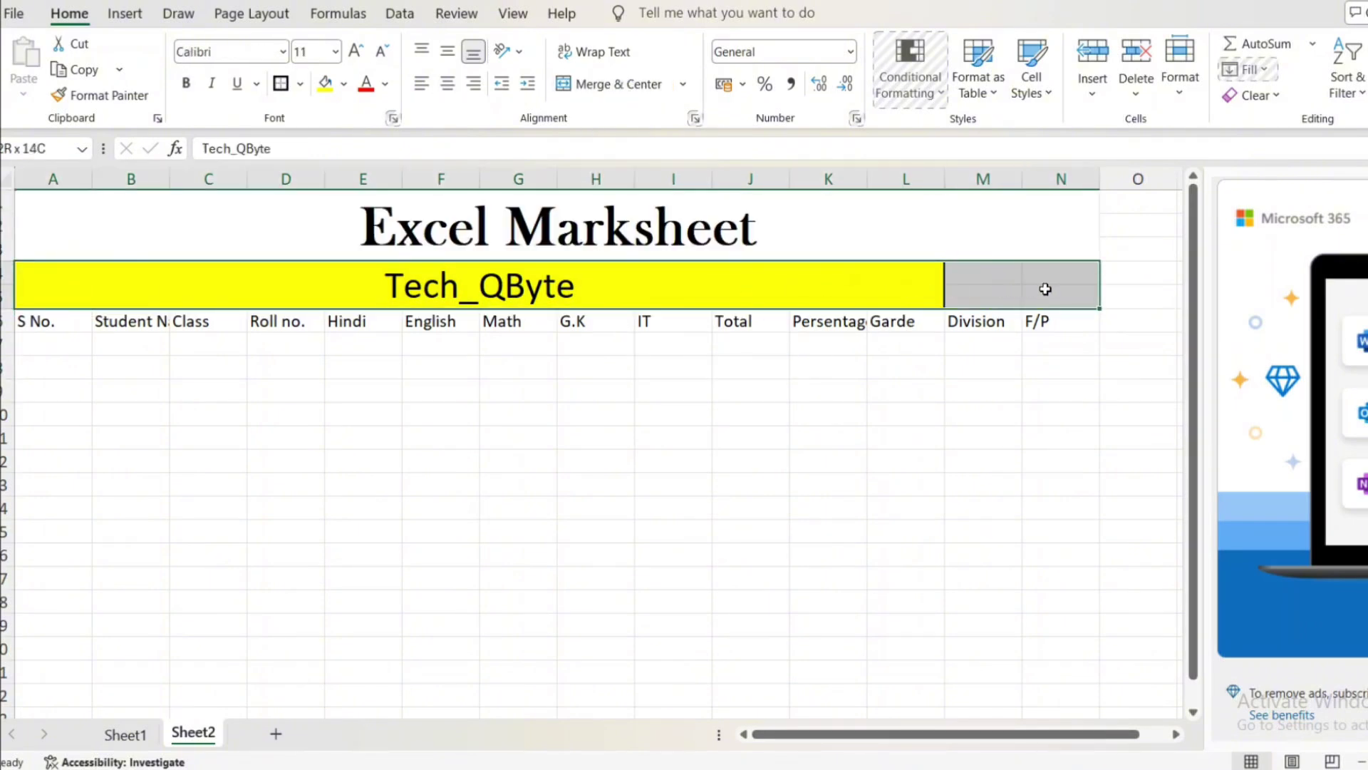
pyautogui.click(626, 84)
pyautogui.click(625, 85)
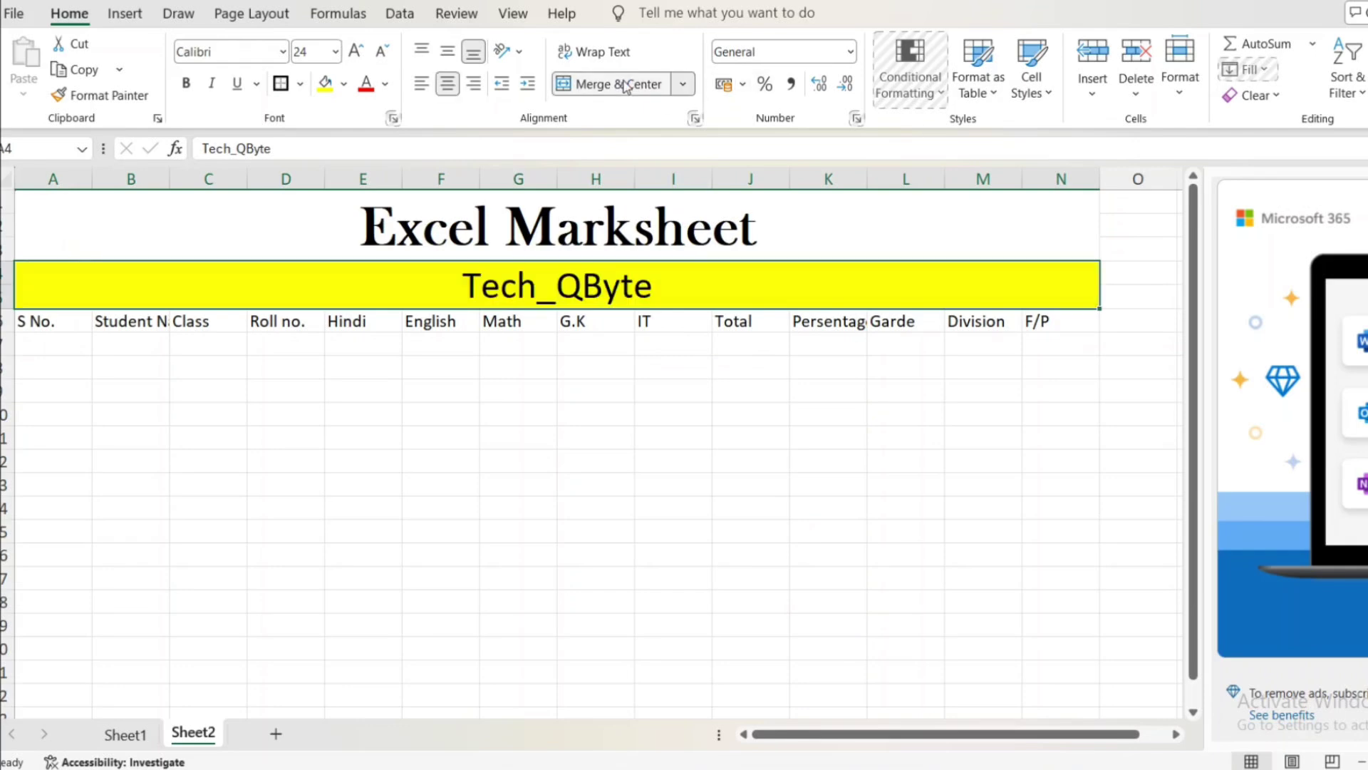
# Widen column B so that the full "Student Name" header fits.
pyautogui.click(208, 460)
pyautogui.click(123, 344)
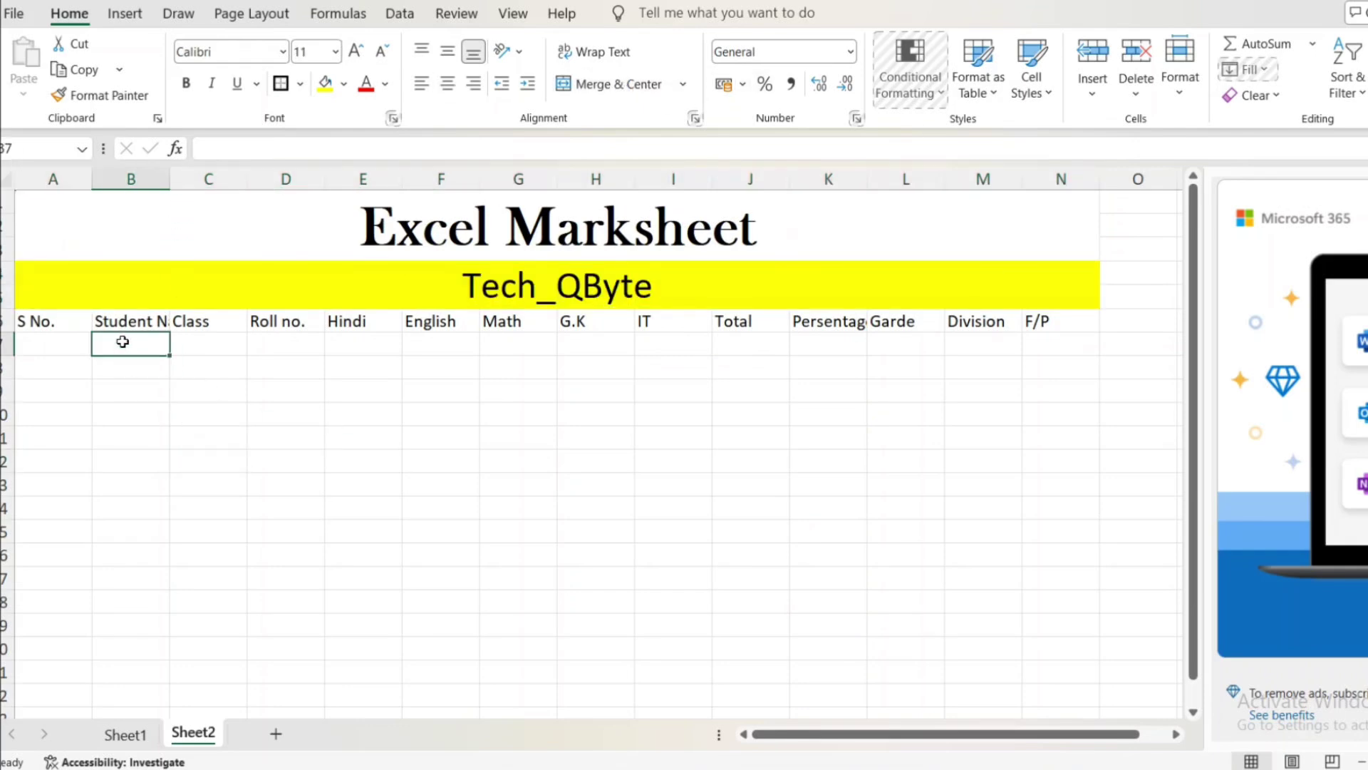
pyautogui.click(127, 320)
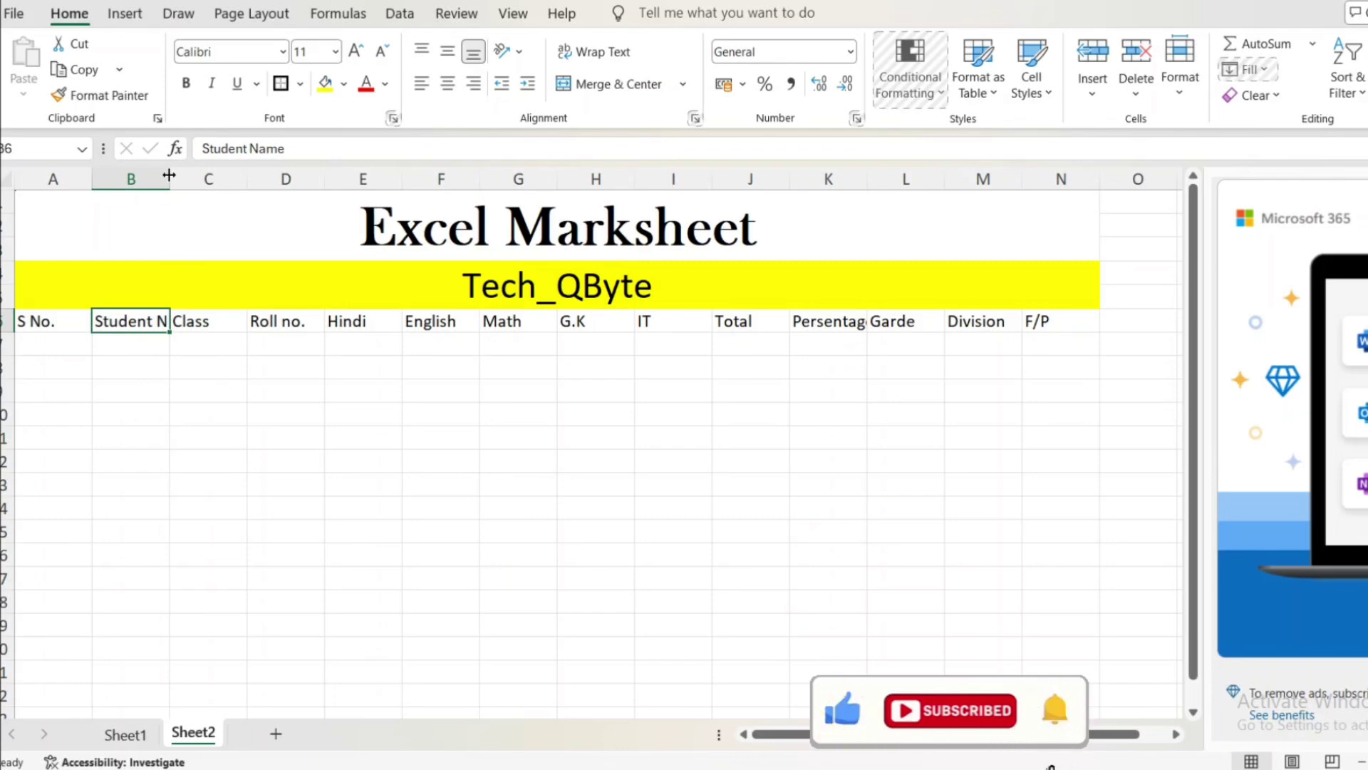
pyautogui.moveTo(169, 176); pyautogui.dragTo(205, 175)
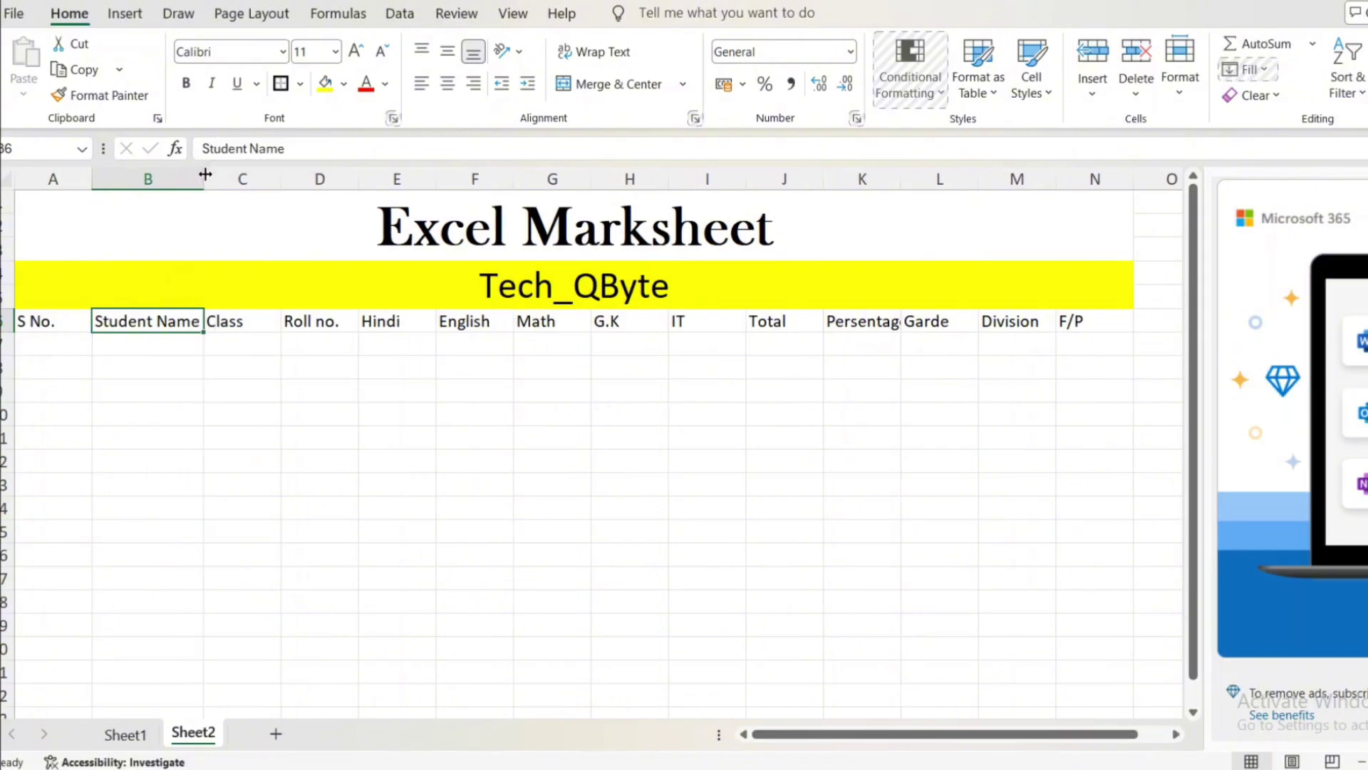
# Enter 1 in A7 and 2 in A8, and fill the series down to 10 in A16.
pyautogui.click(55, 349)
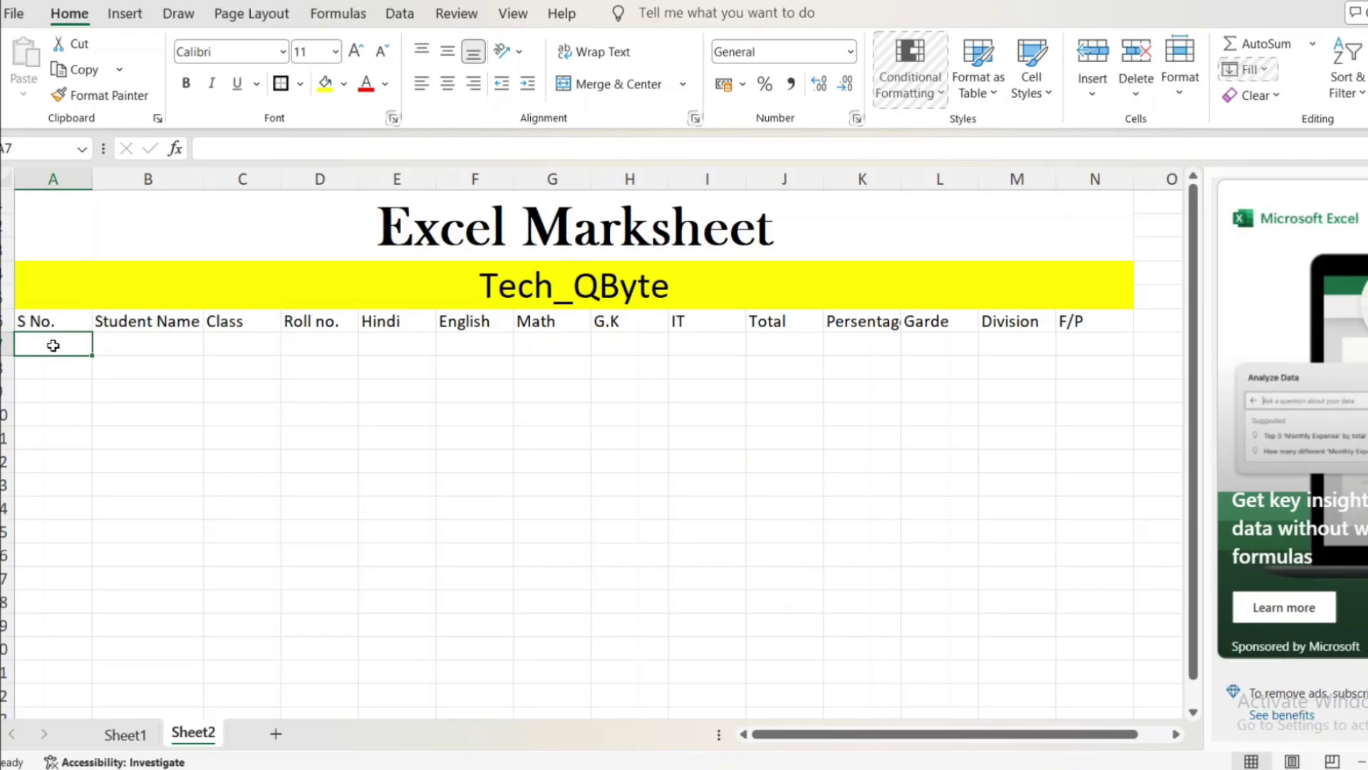
pyautogui.write('1')
pyautogui.press('Return')
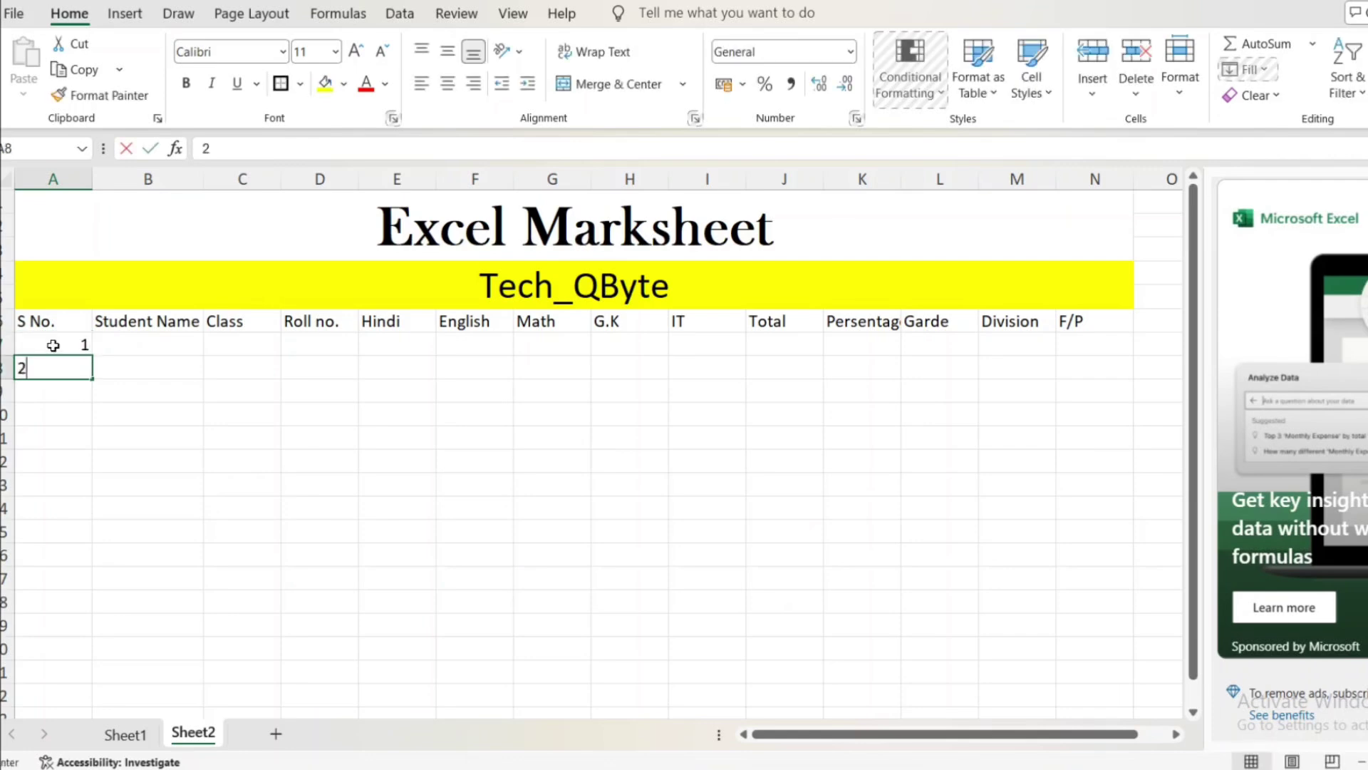
pyautogui.write('2')
pyautogui.press('Return')
pyautogui.moveTo(54, 345); pyautogui.dragTo(52, 368)
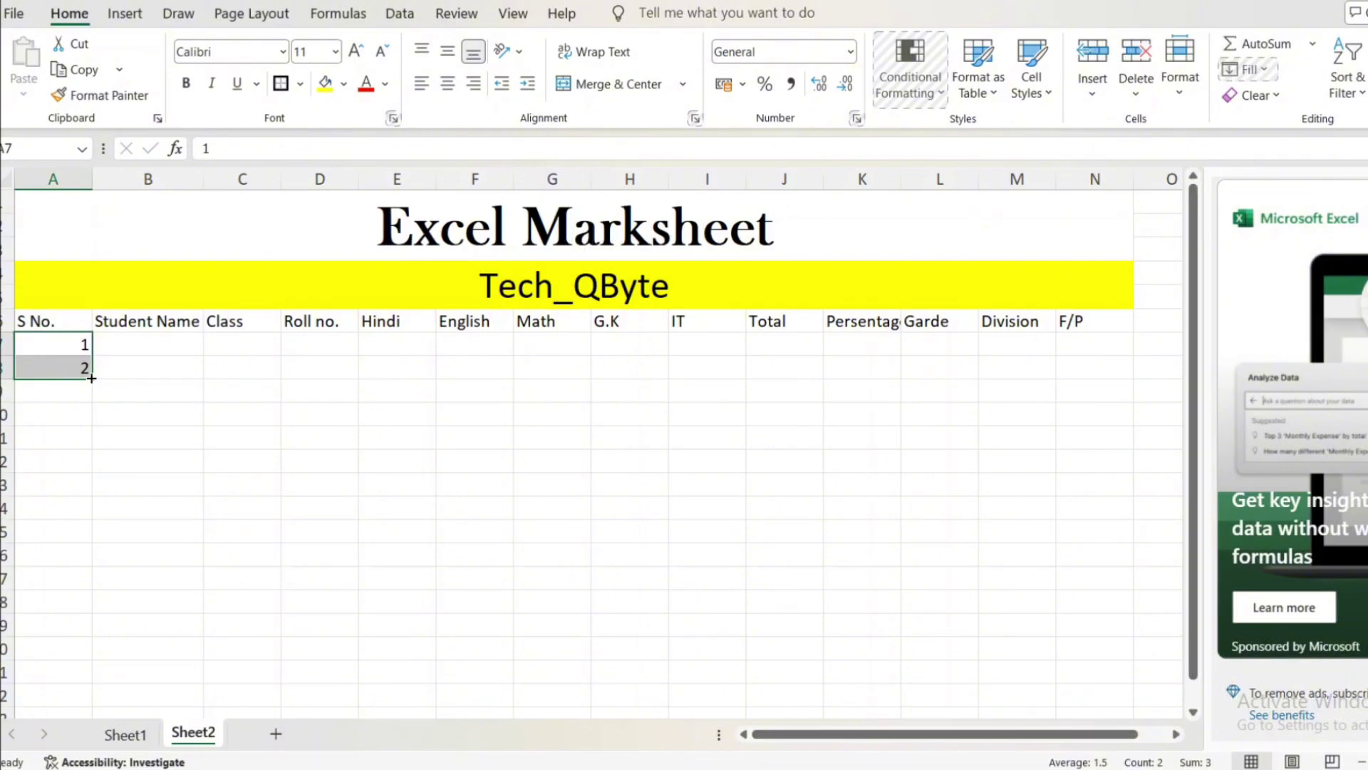
pyautogui.moveTo(91, 378); pyautogui.dragTo(72, 560)
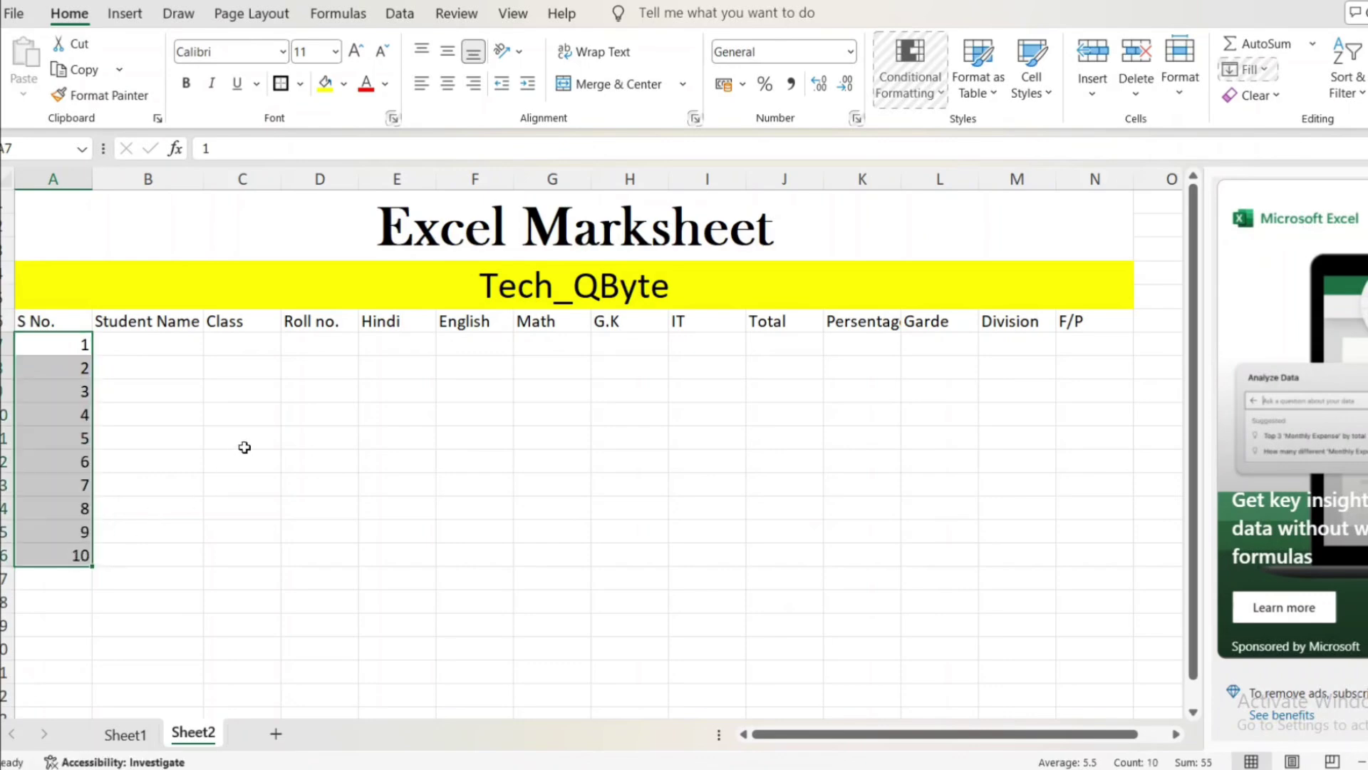
# Replace the serial numbers in A7:A16 with the formula =SEQUENCE(10) entered in A7.
pyautogui.press('Delete')
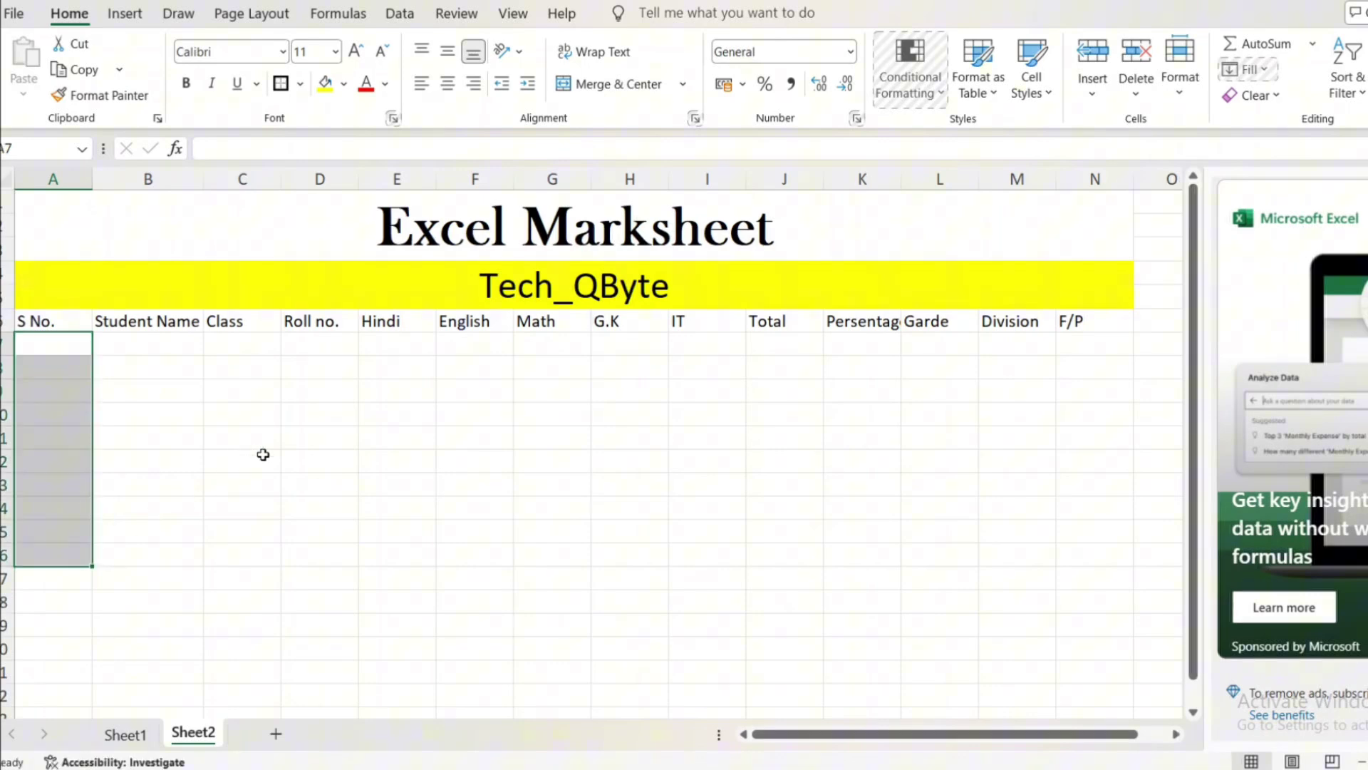
pyautogui.click(48, 347)
pyautogui.write('=SE')
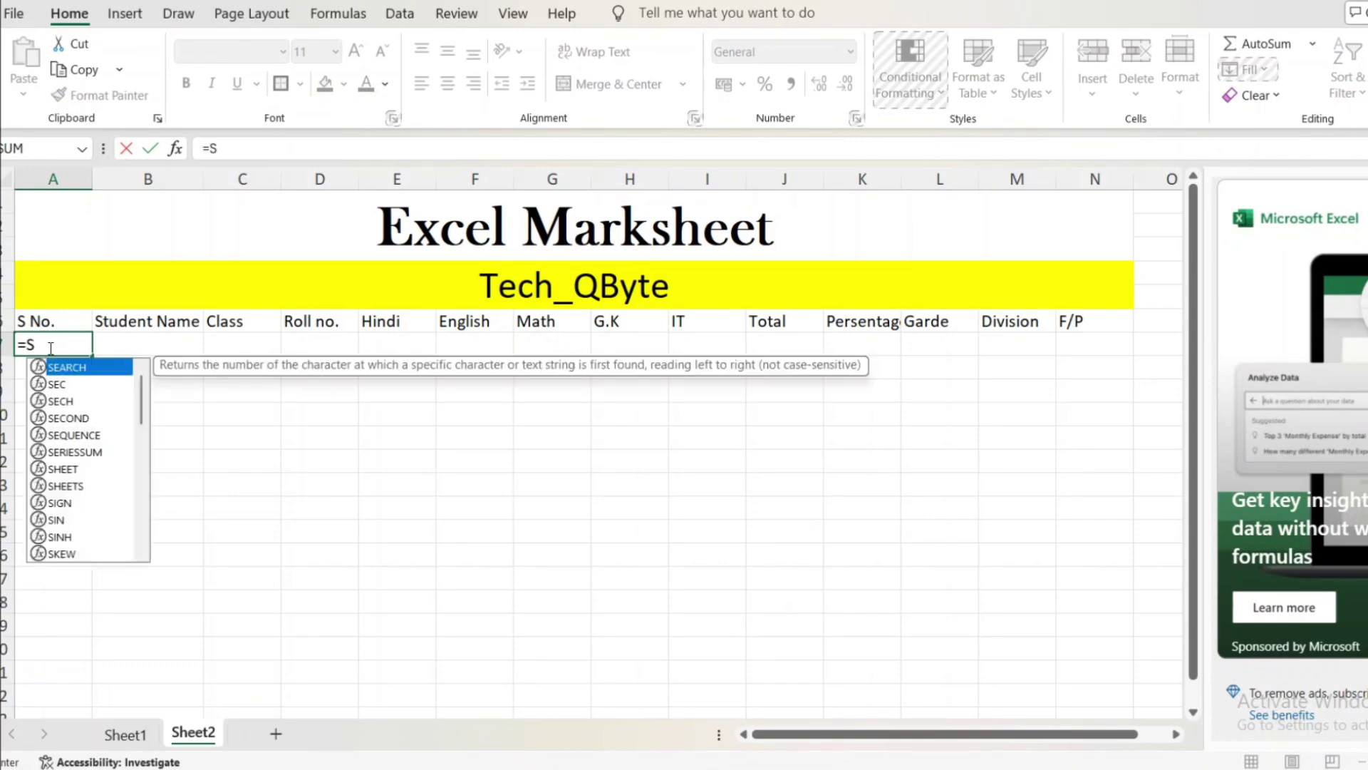
pyautogui.press('Down')
pyautogui.press('Down')
pyautogui.press('Down')
pyautogui.press('Down')
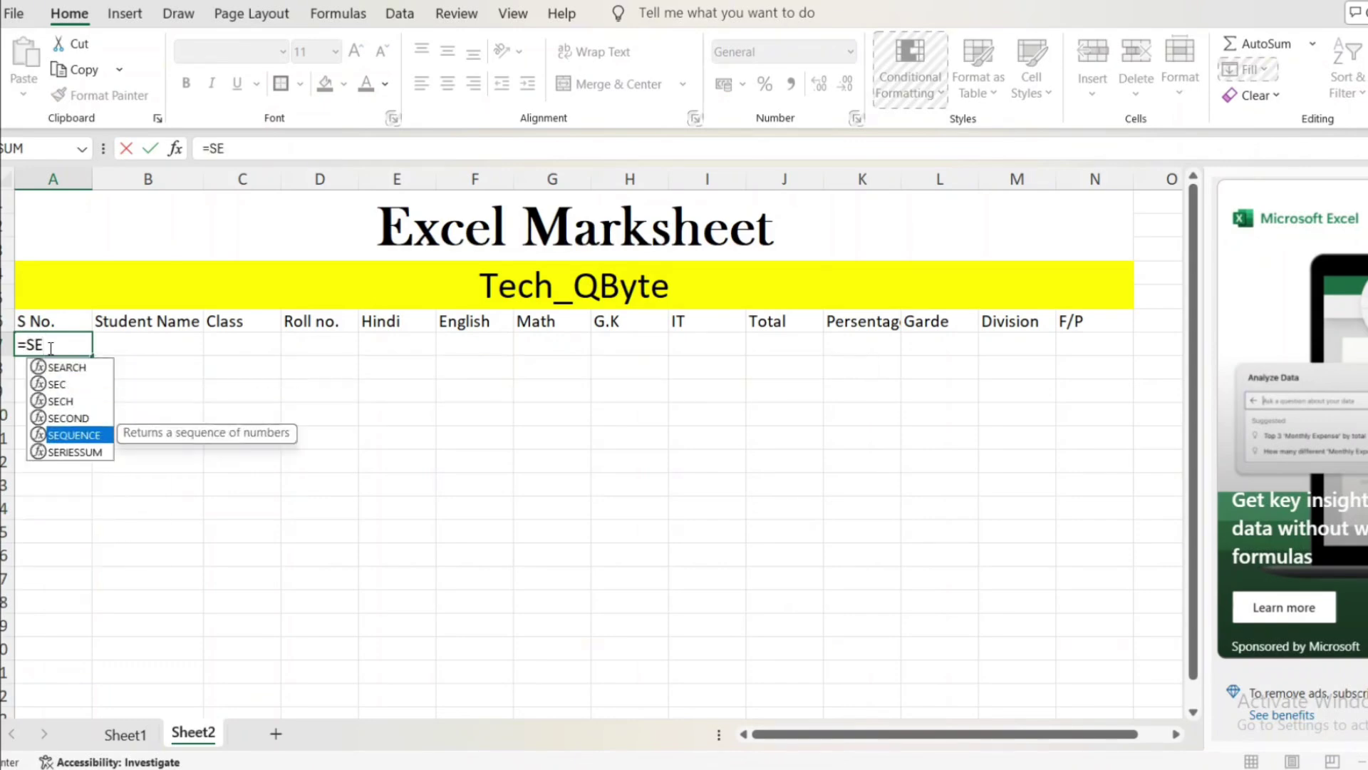
pyautogui.press('Tab')
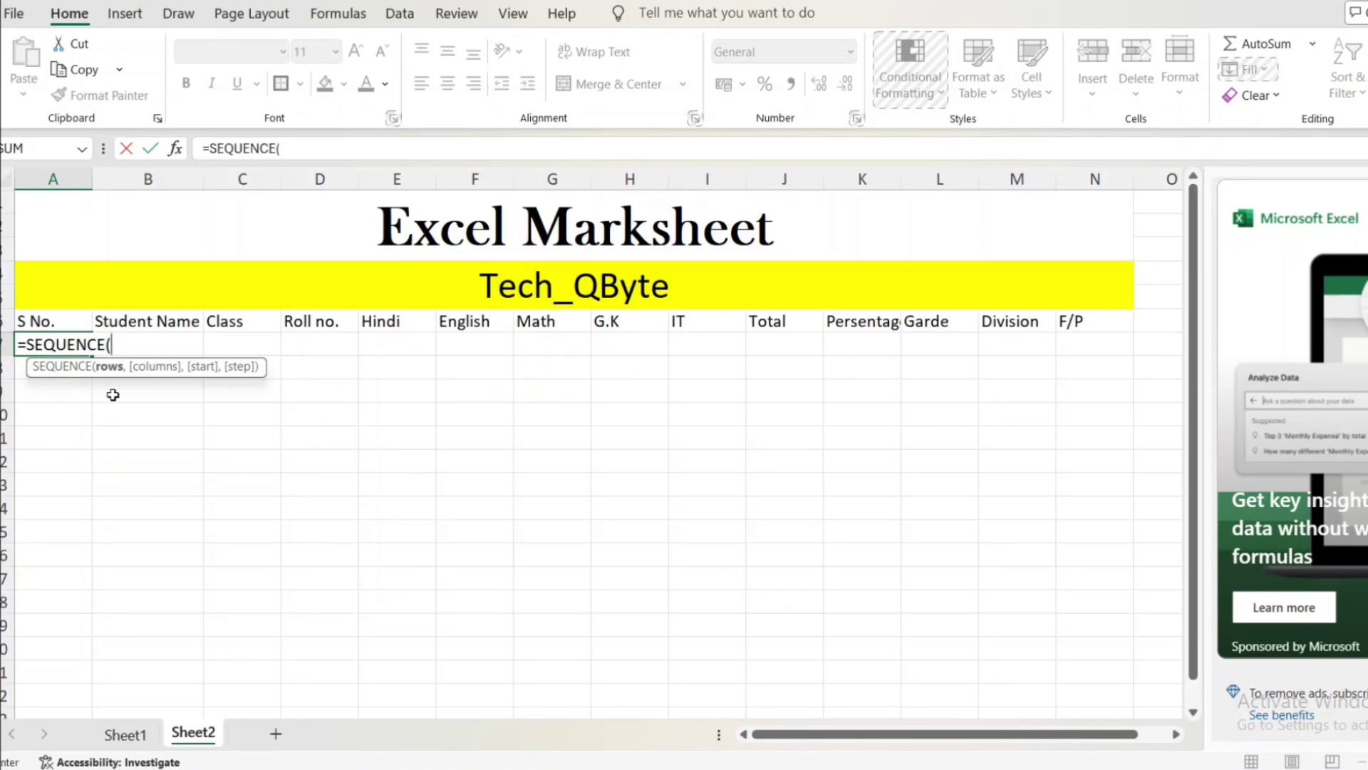
pyautogui.write('10')
pyautogui.press('Return')
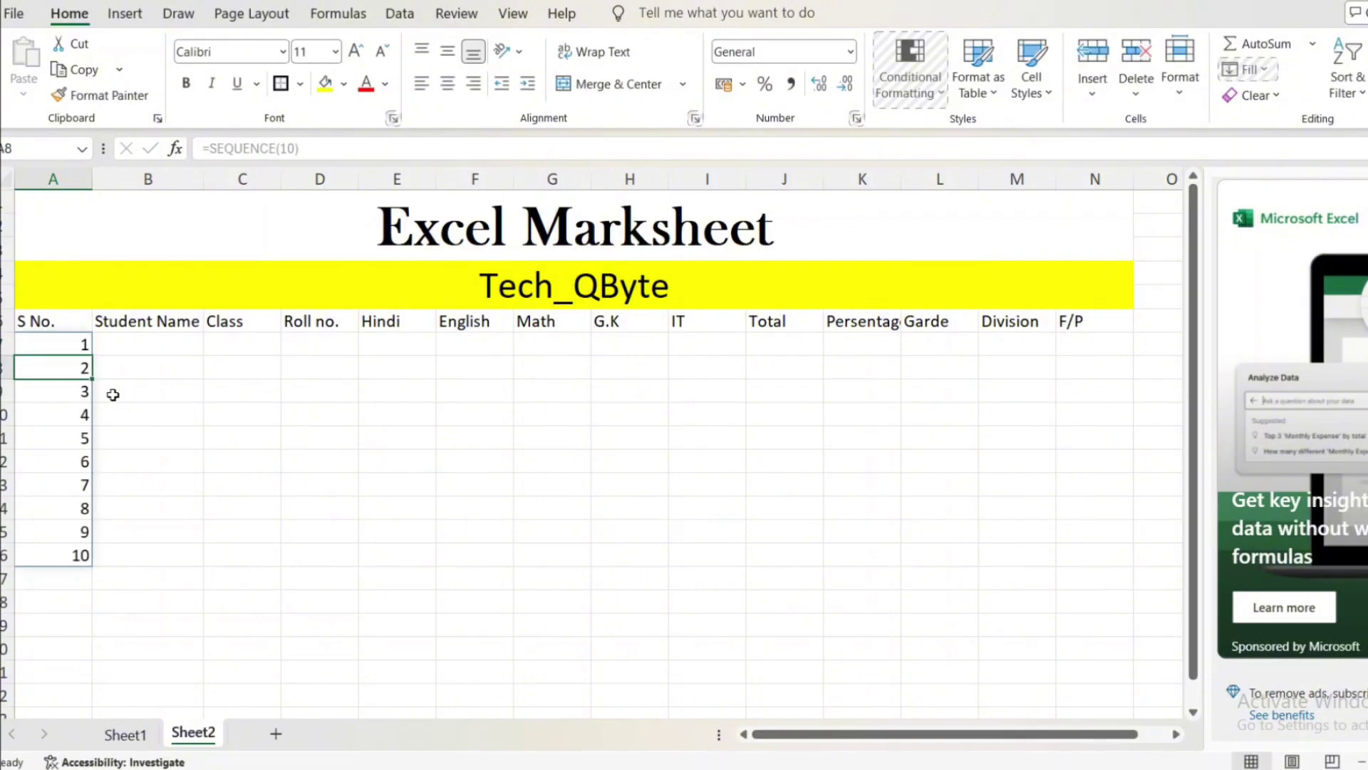
# Switch to Sheet1 and examine the student names and the Hindi marks in the finished marksheet.
pyautogui.click(171, 345)
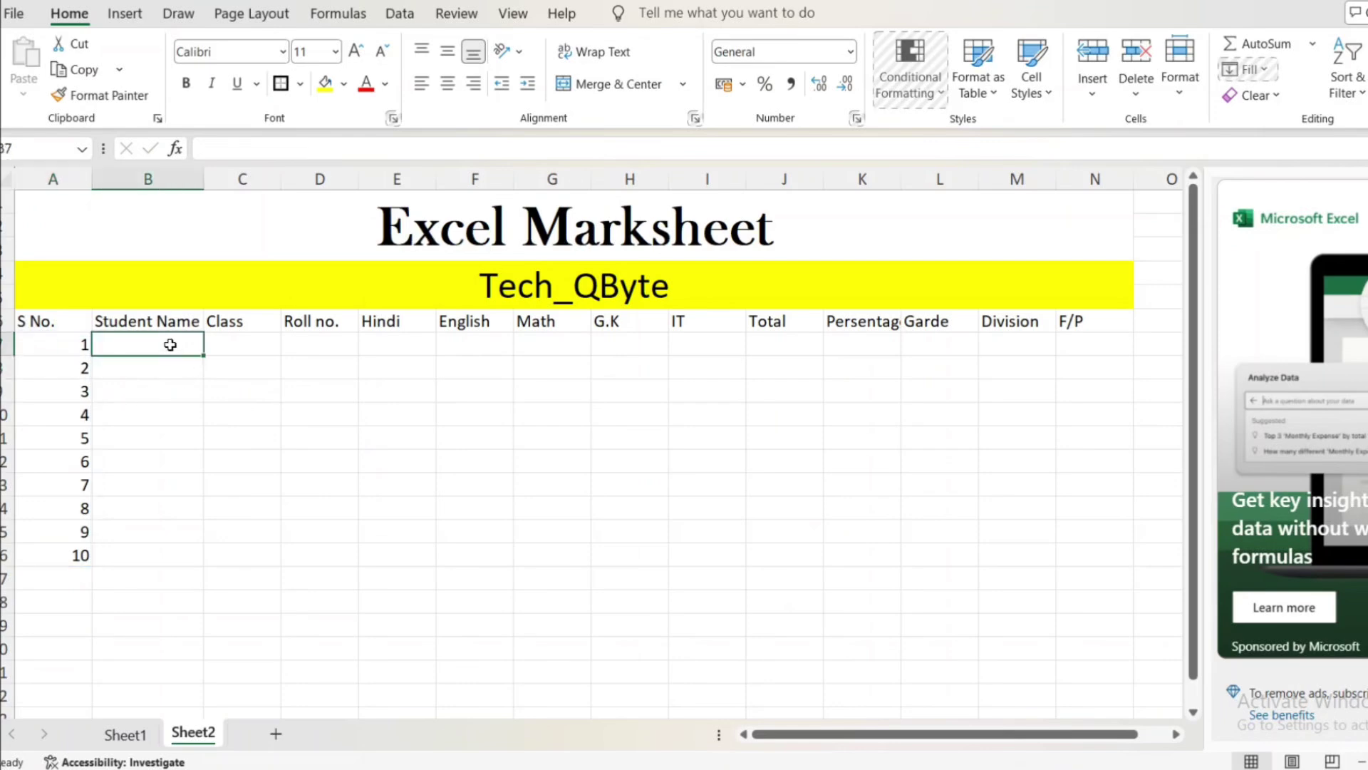
pyautogui.click(121, 734)
pyautogui.moveTo(171, 365); pyautogui.dragTo(156, 564)
pyautogui.click(417, 586)
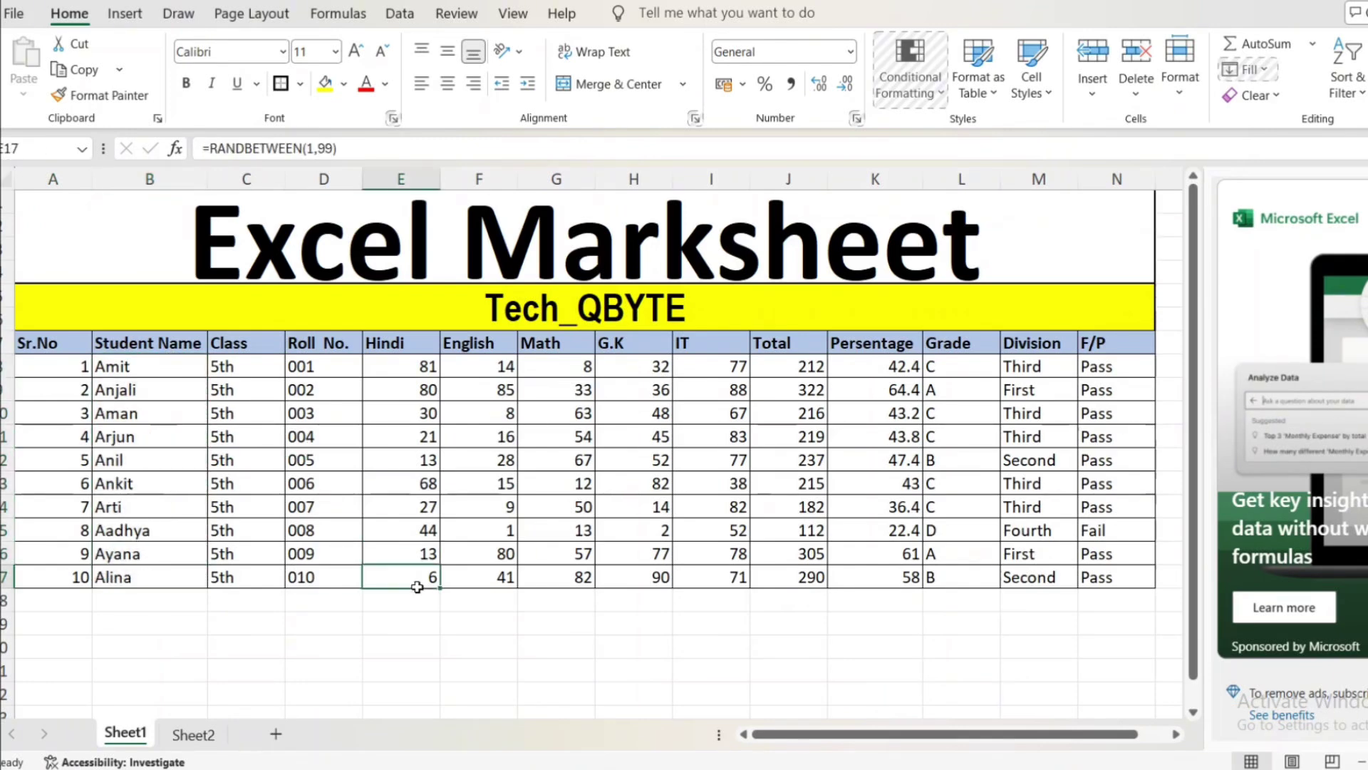
# Copy the ten student names from Sheet1 and paste them into B7:B16 of Sheet2.
pyautogui.moveTo(172, 368); pyautogui.dragTo(167, 565)
pyautogui.hotkey('ctrl', 'c')
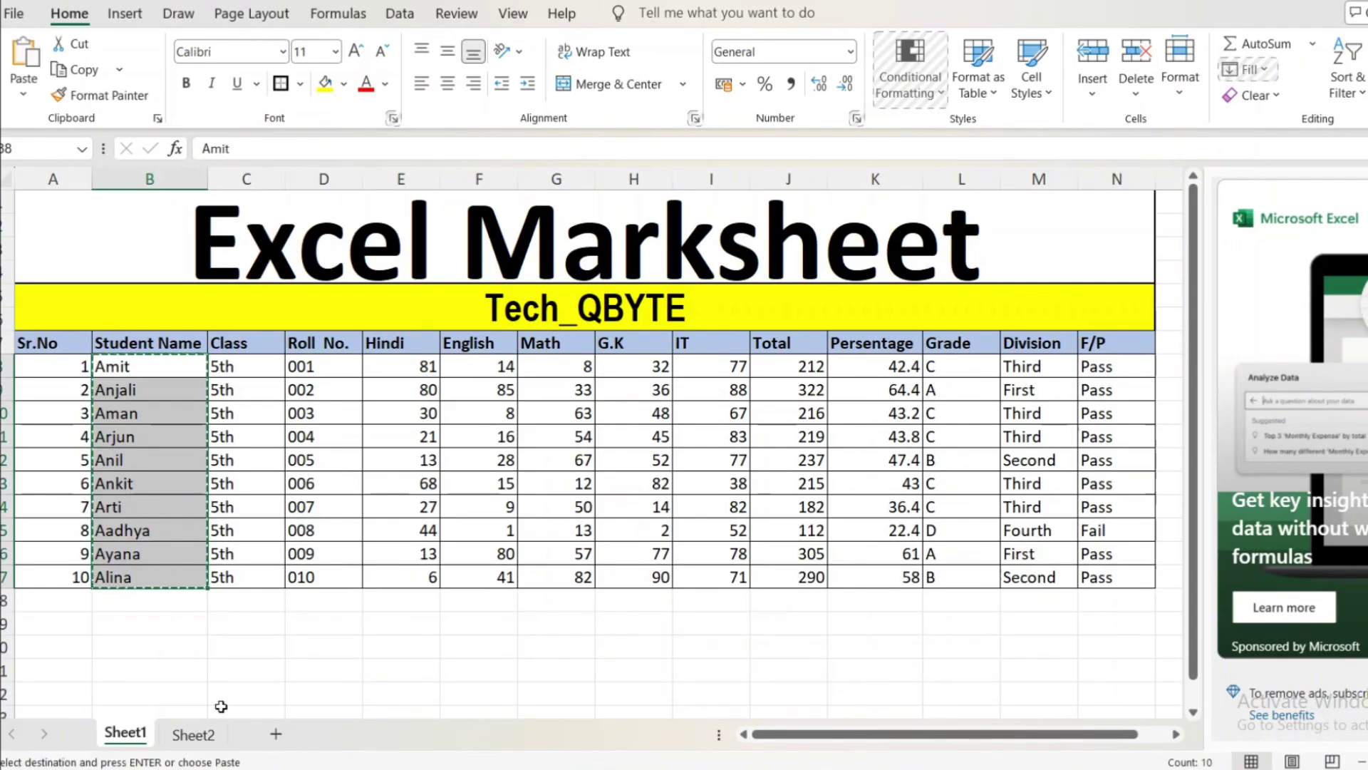
pyautogui.click(193, 734)
pyautogui.hotkey('ctrl', 'v')
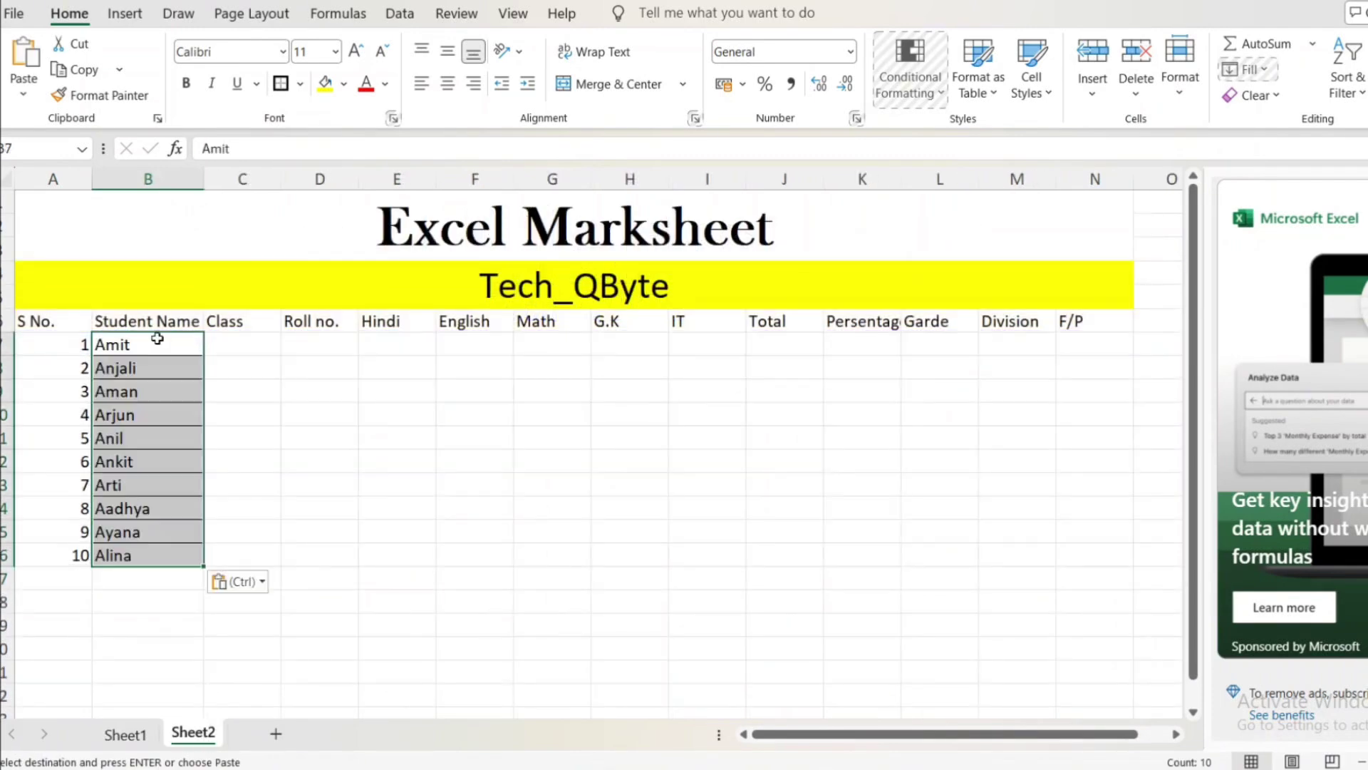
pyautogui.click(247, 349)
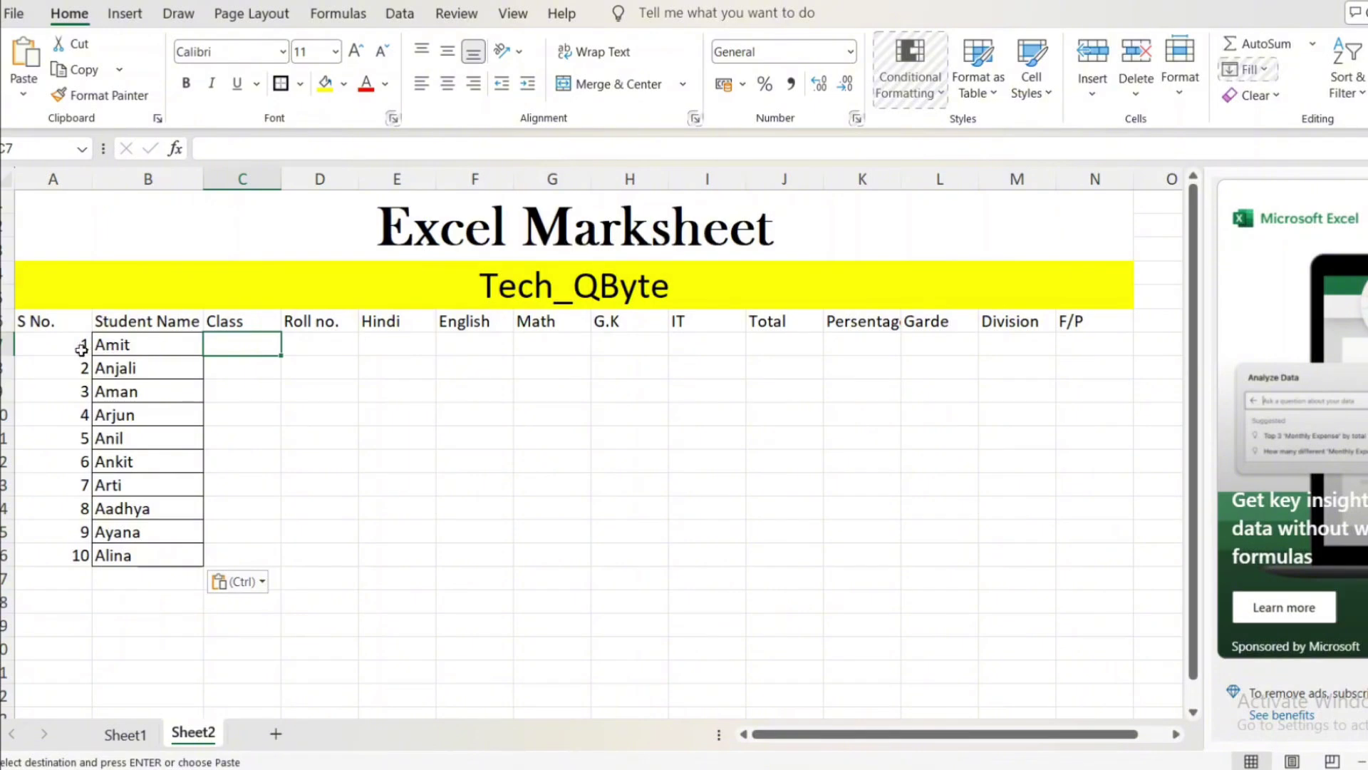
# Fill the header row A6:N6 with a light blue theme color.
pyautogui.moveTo(37, 320); pyautogui.dragTo(1045, 313)
pyautogui.click(344, 83)
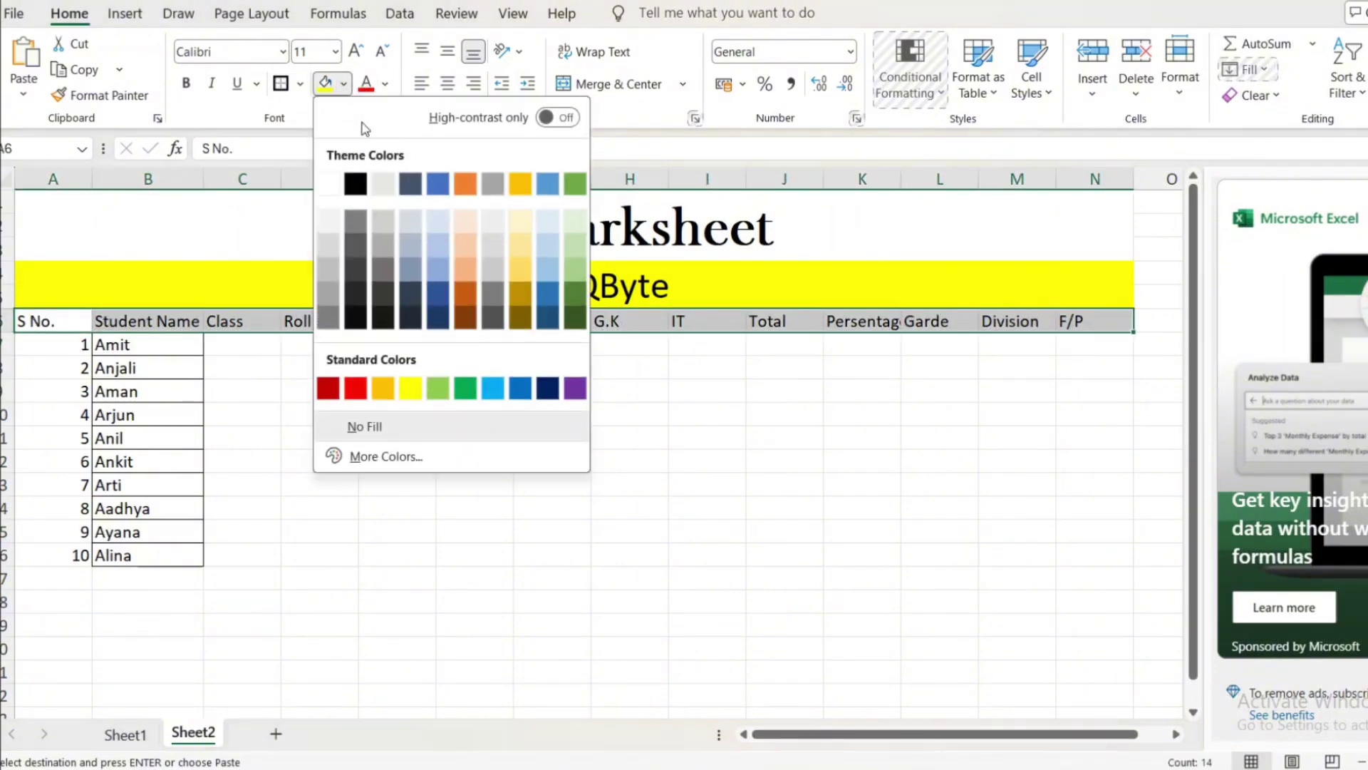
pyautogui.click(438, 245)
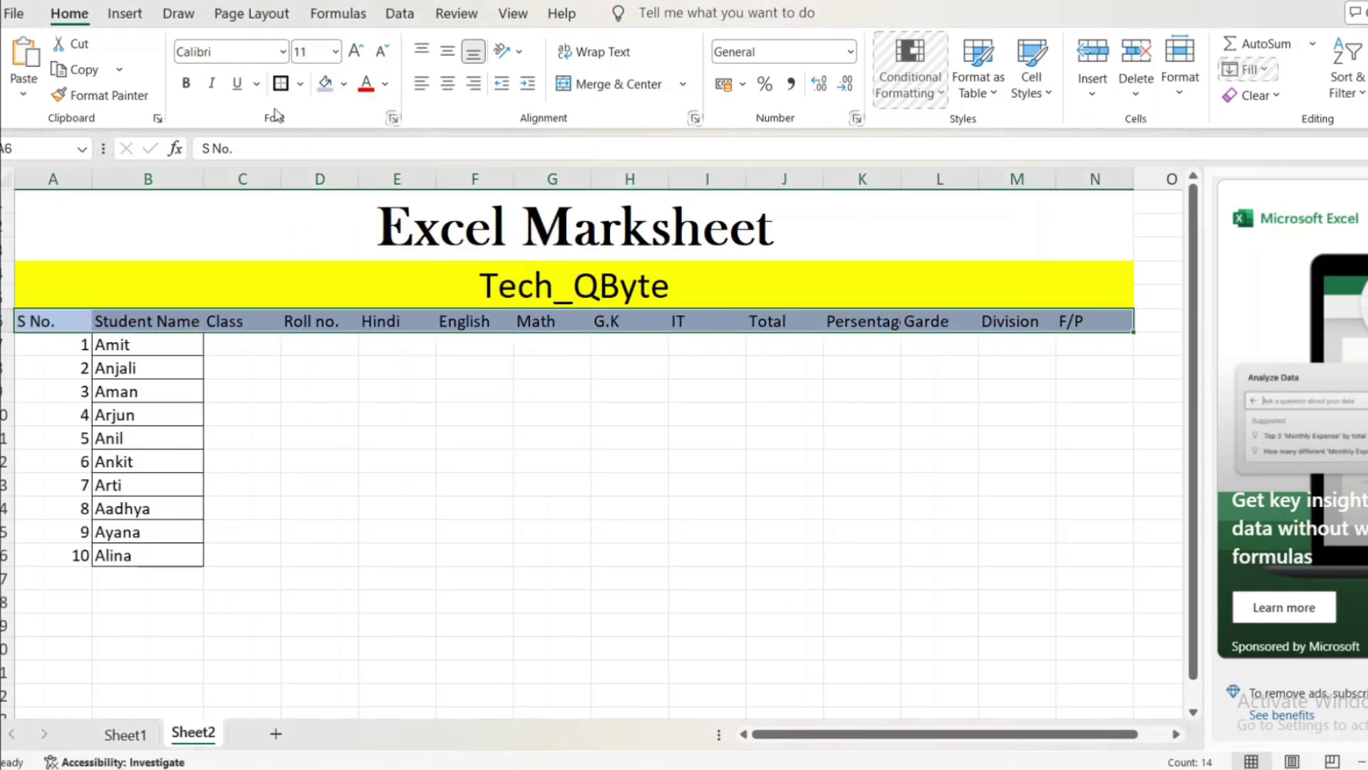
# Apply all borders to the header row A6:N6 and to the data range A7:N16.
pyautogui.click(309, 85)
pyautogui.click(312, 288)
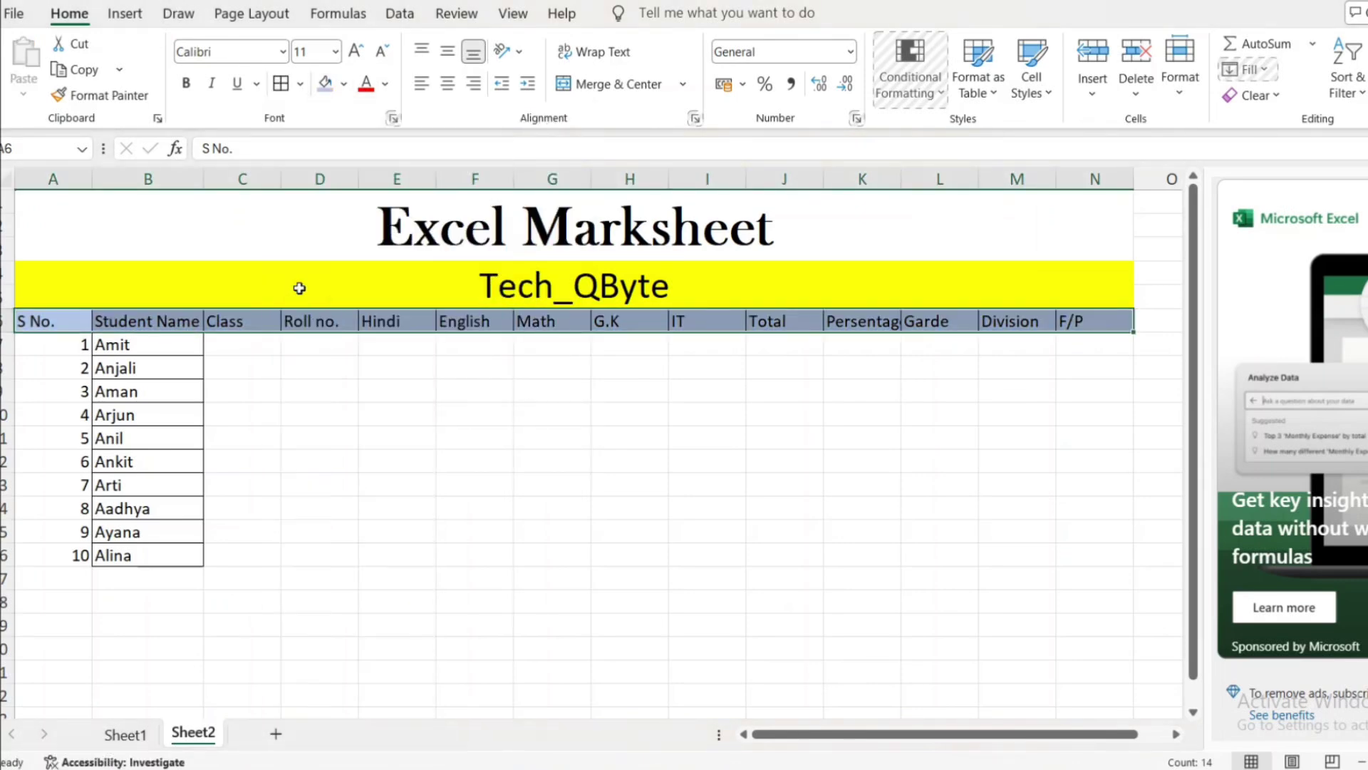
pyautogui.moveTo(45, 349); pyautogui.dragTo(1075, 549)
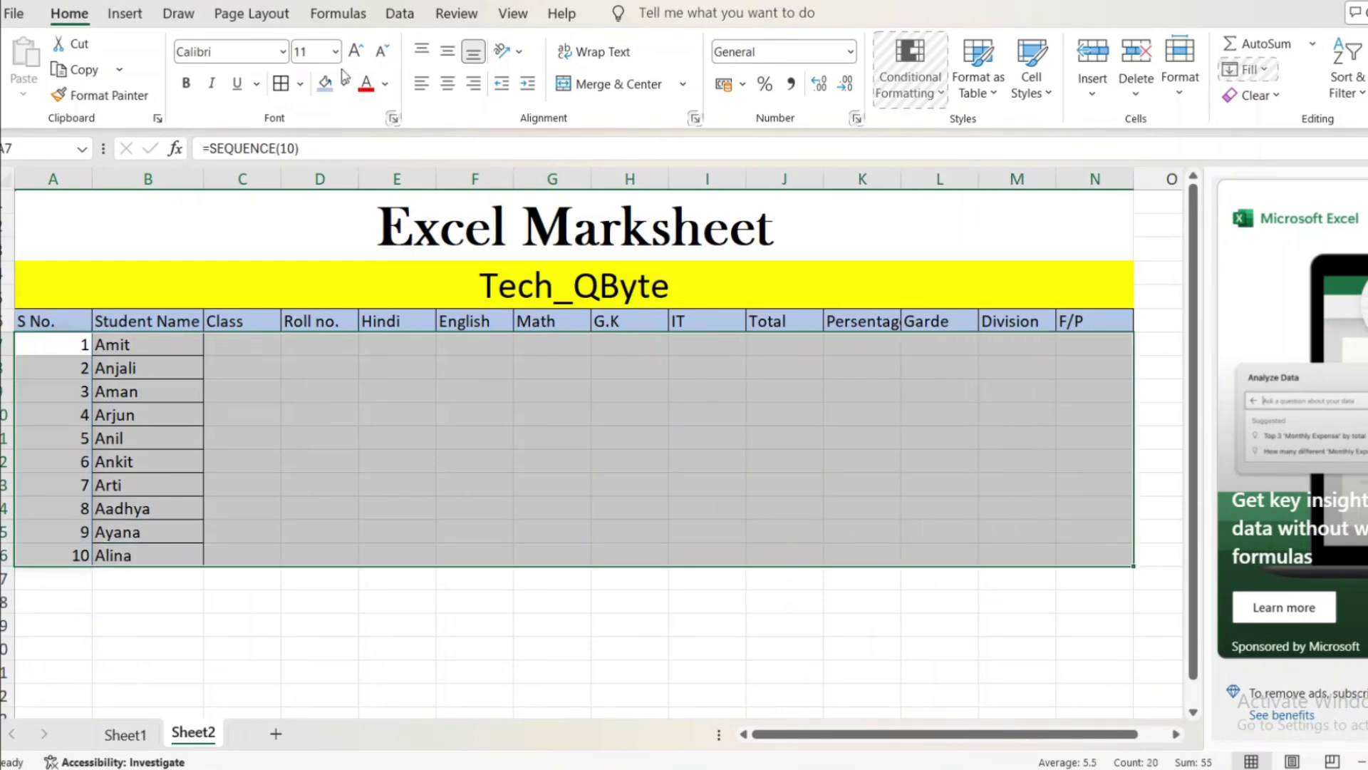
pyautogui.click(288, 88)
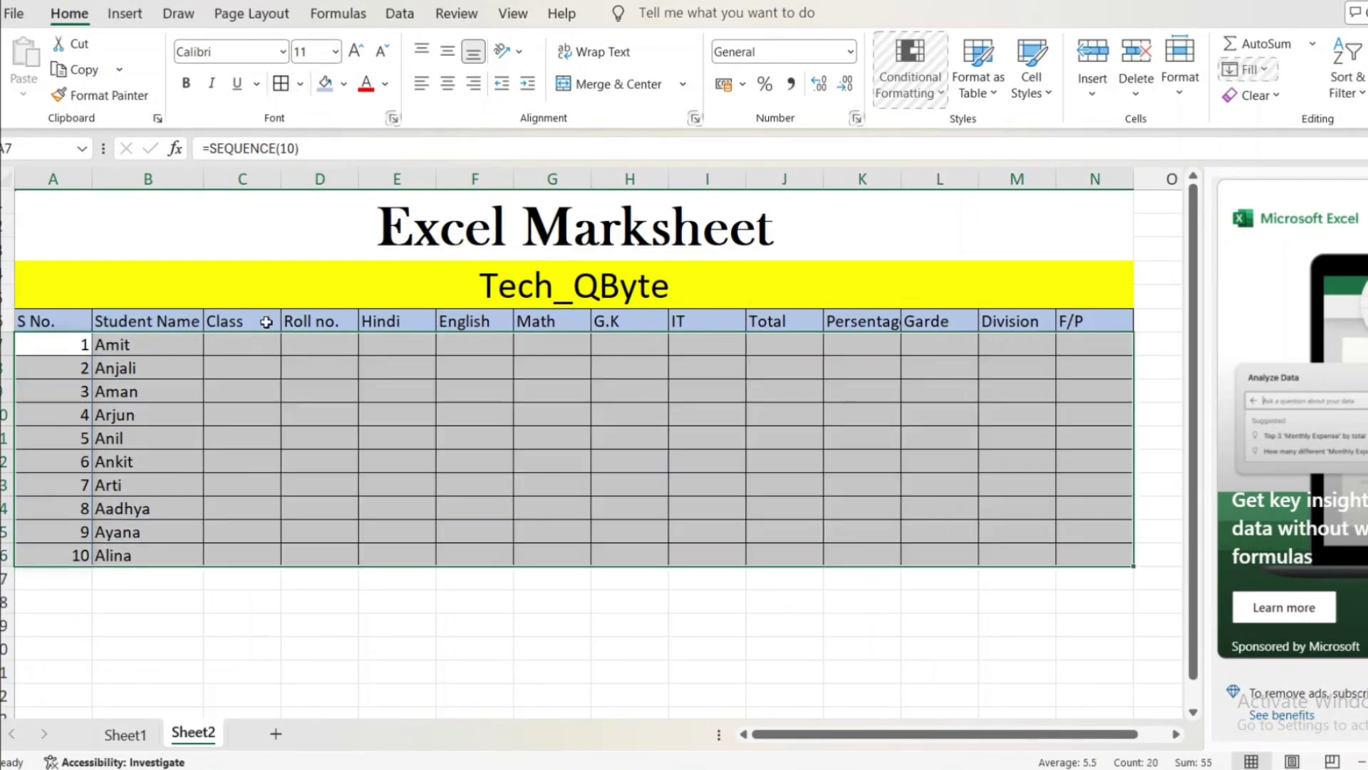
# Enter 5TH in C7 and copy it down the Class column to C16.
pyautogui.click(255, 344)
pyautogui.write('5TH')
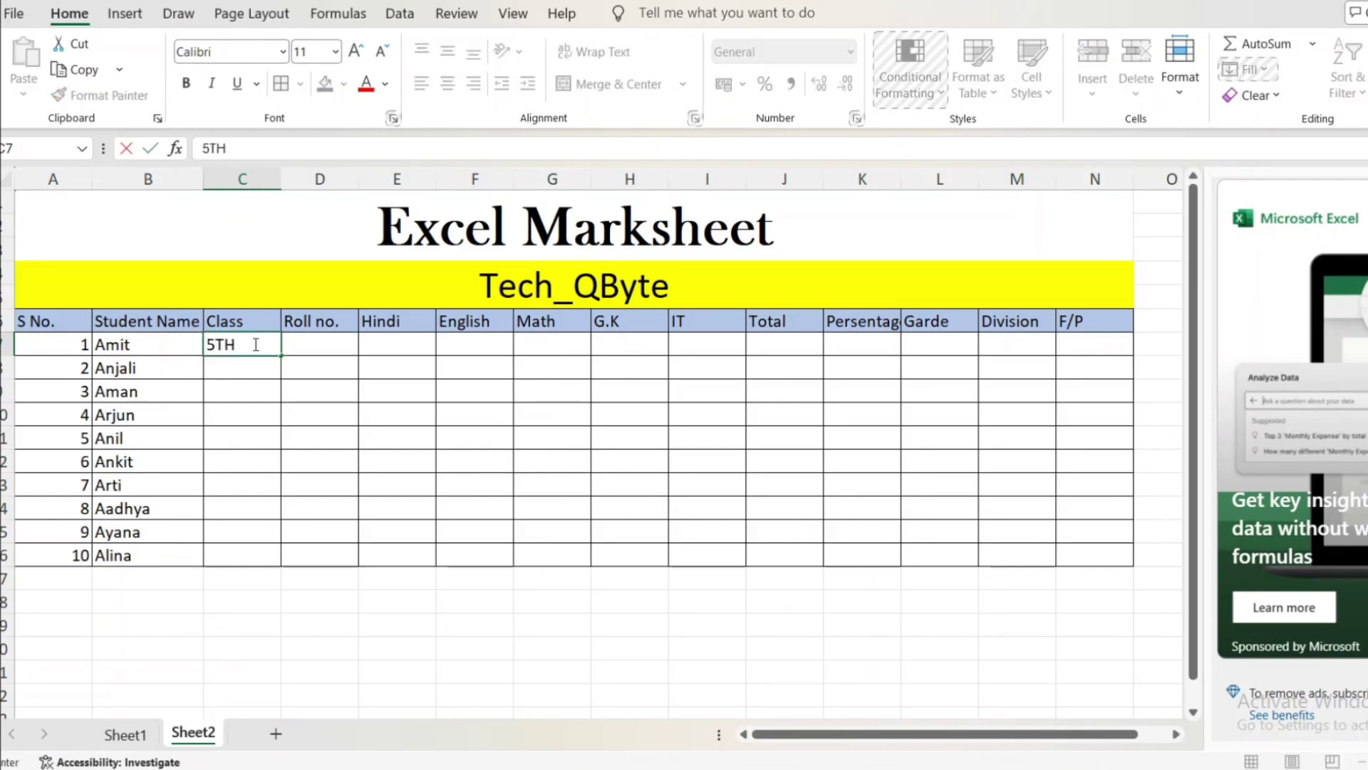
pyautogui.hotkey('ctrl', 'Return')
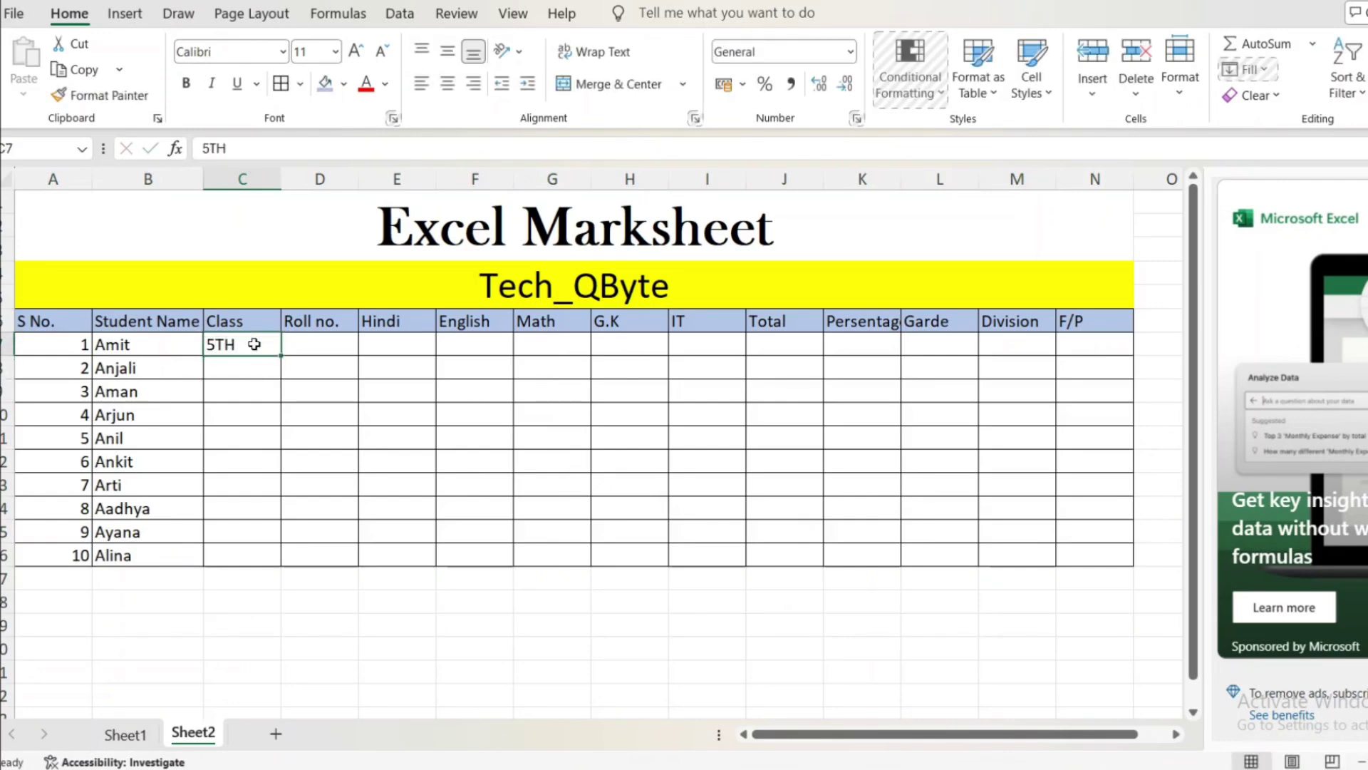
pyautogui.hotkey('ctrl', 'c')
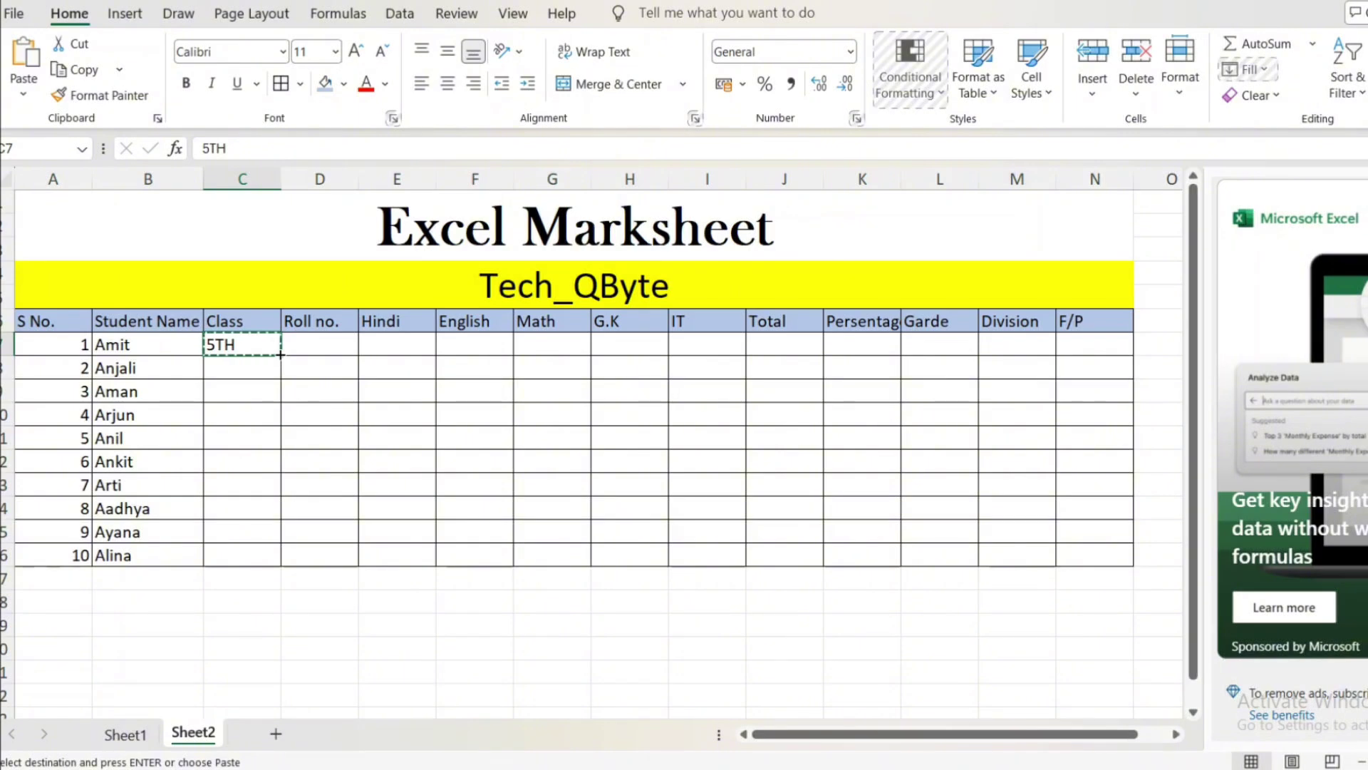
pyautogui.press('Down')
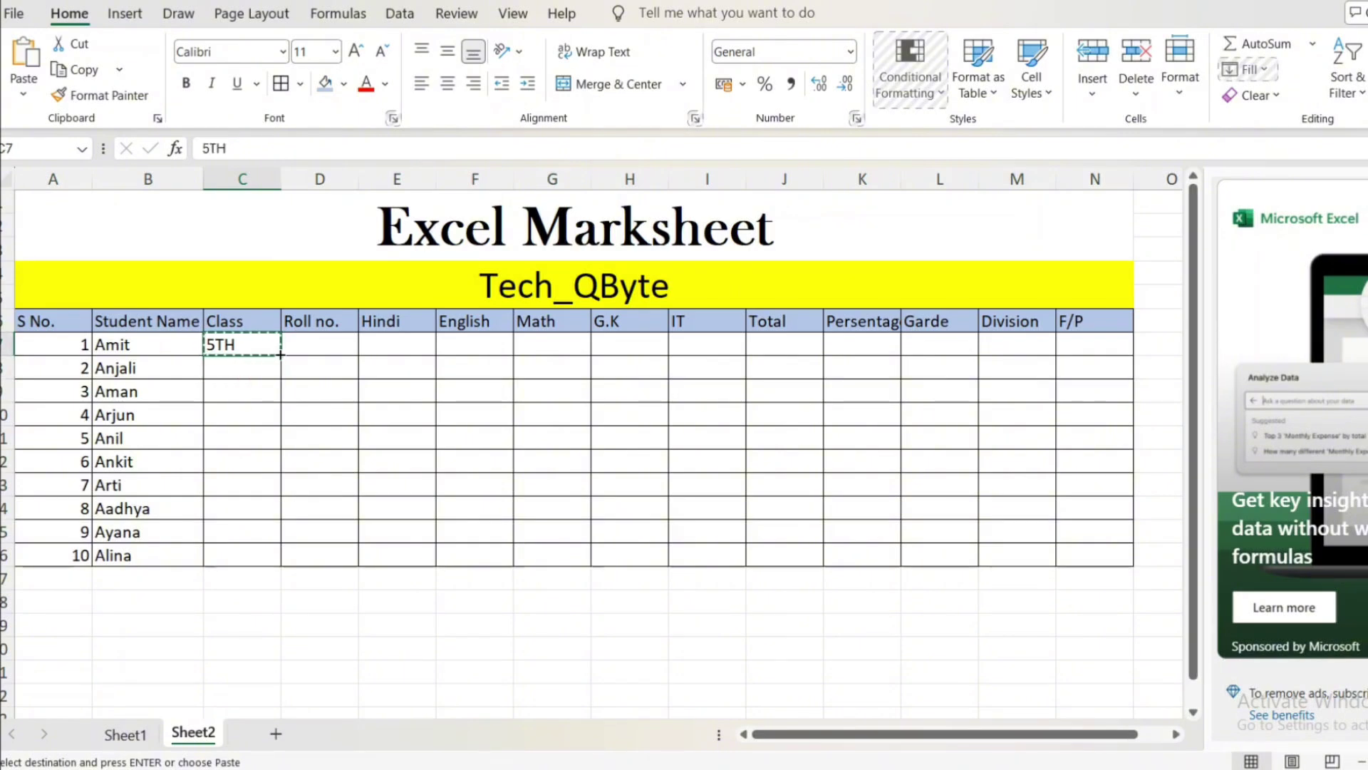
pyautogui.hotkey('shift', 'Down')
pyautogui.hotkey('shift', 'Down')
pyautogui.hotkey('shift', 'Down')
pyautogui.hotkey('shift', 'Down')
pyautogui.hotkey('shift', 'Down')
pyautogui.hotkey('shift', 'Down')
pyautogui.hotkey('shift', 'Down')
pyautogui.hotkey('shift', 'Down')
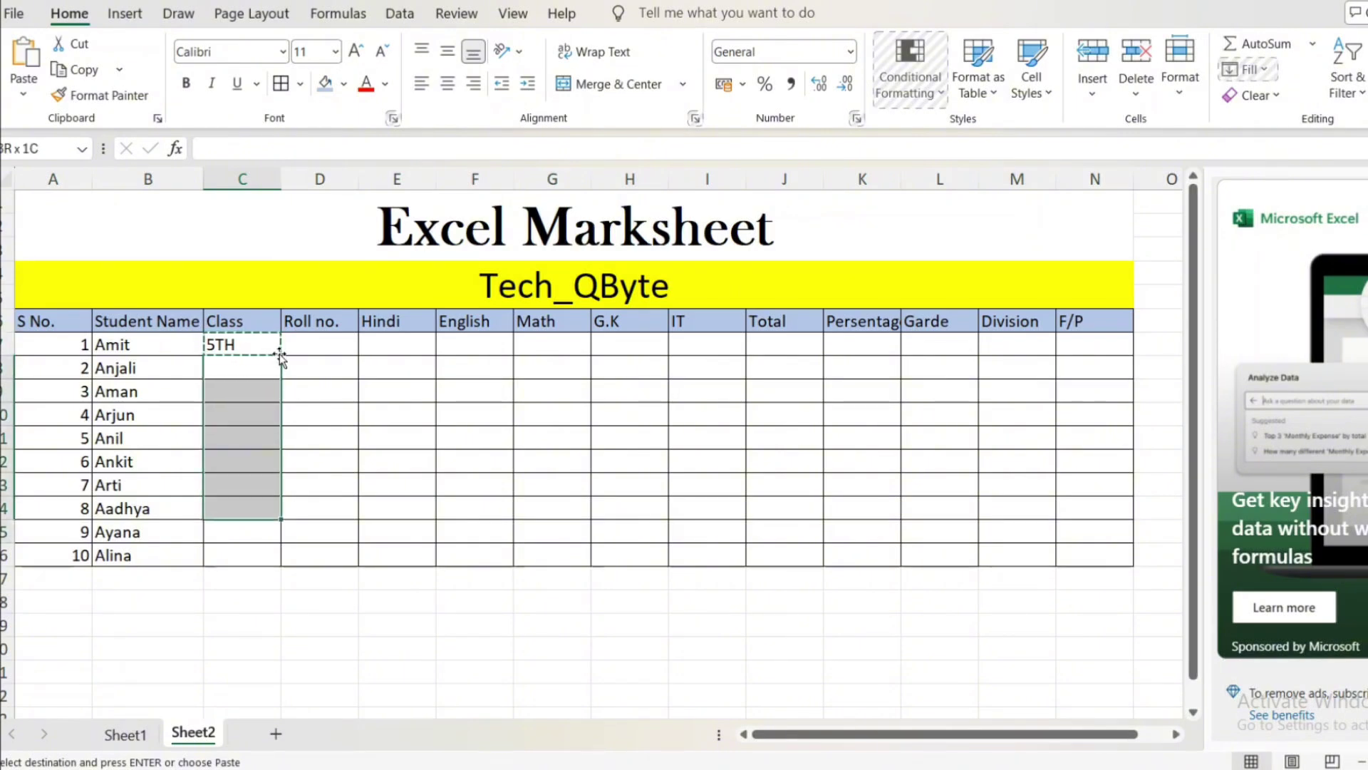
pyautogui.hotkey('ctrl', 'v')
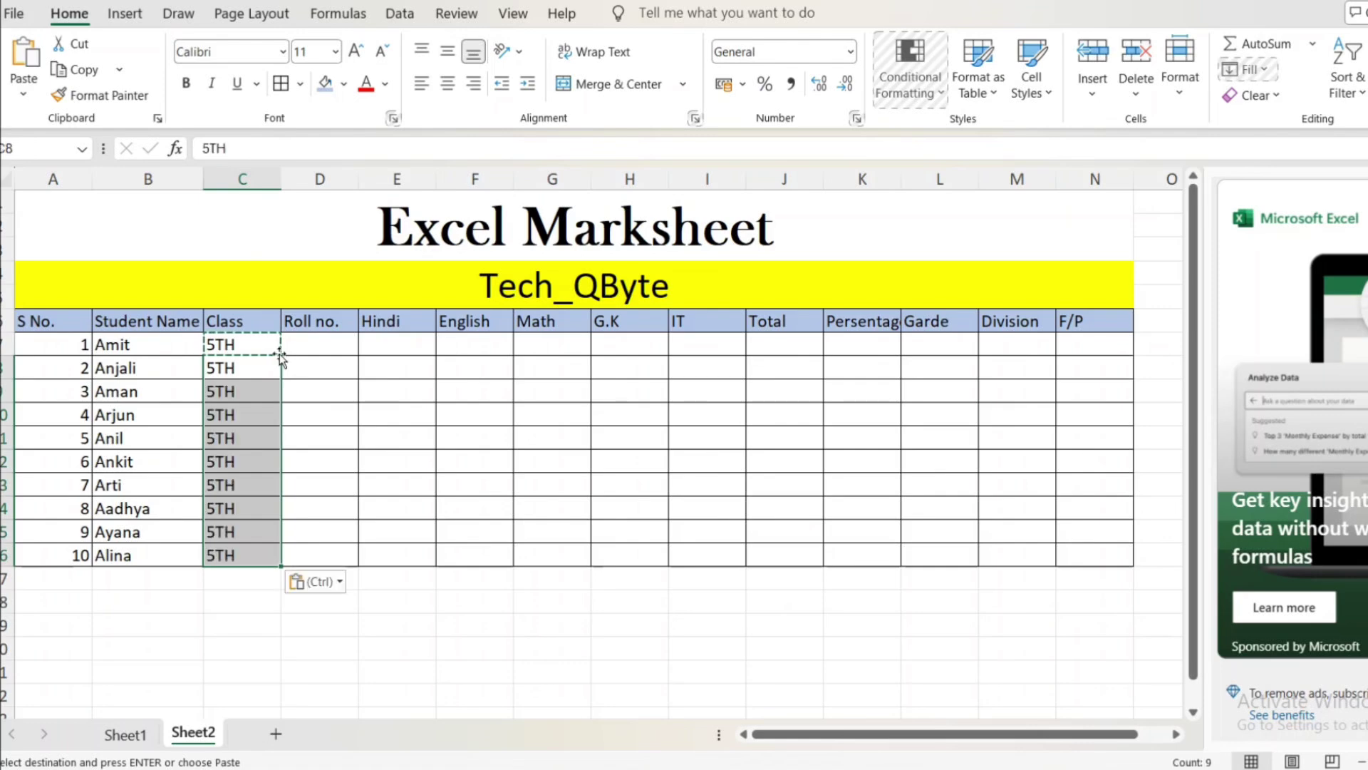
pyautogui.press('Escape')
# Try entering roll number 001 in D7, and clear the cell.
pyautogui.press('Right')
pyautogui.press('Up')
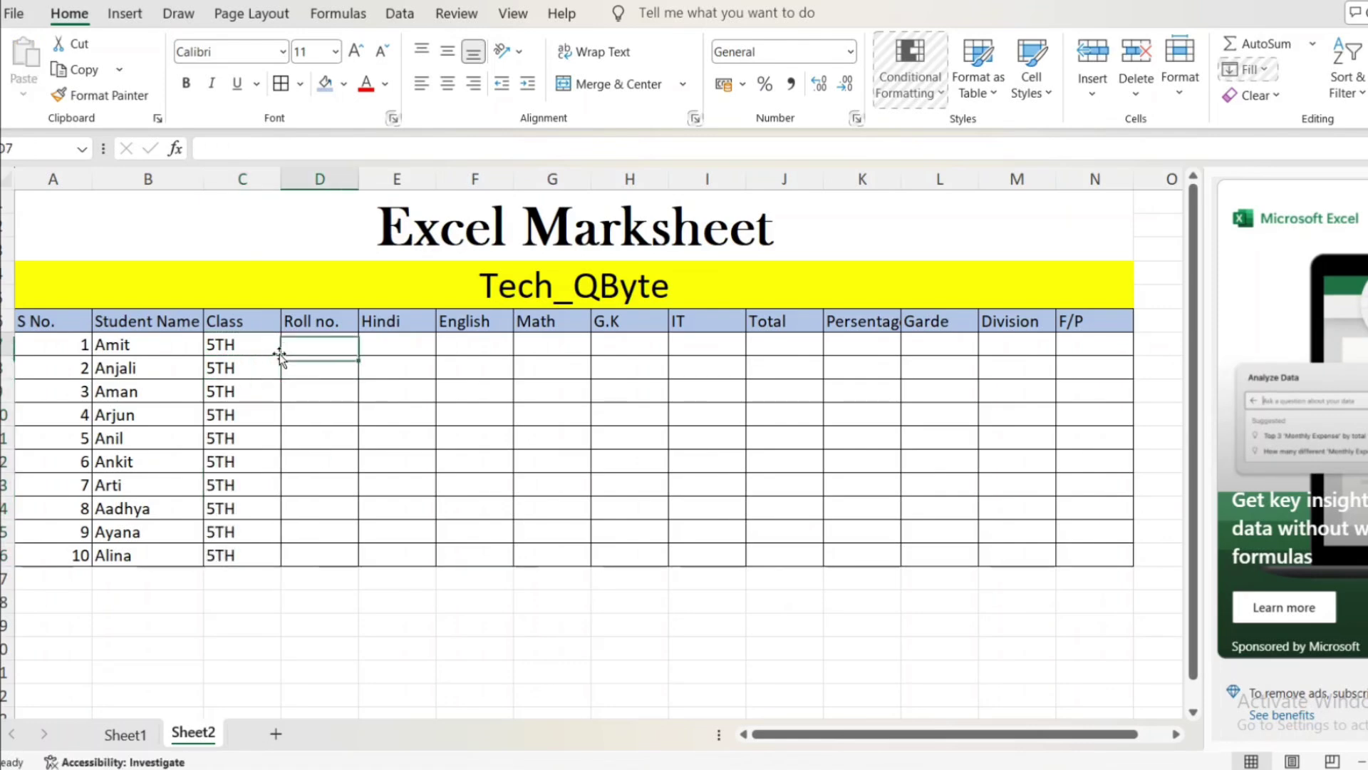
pyautogui.write('00')
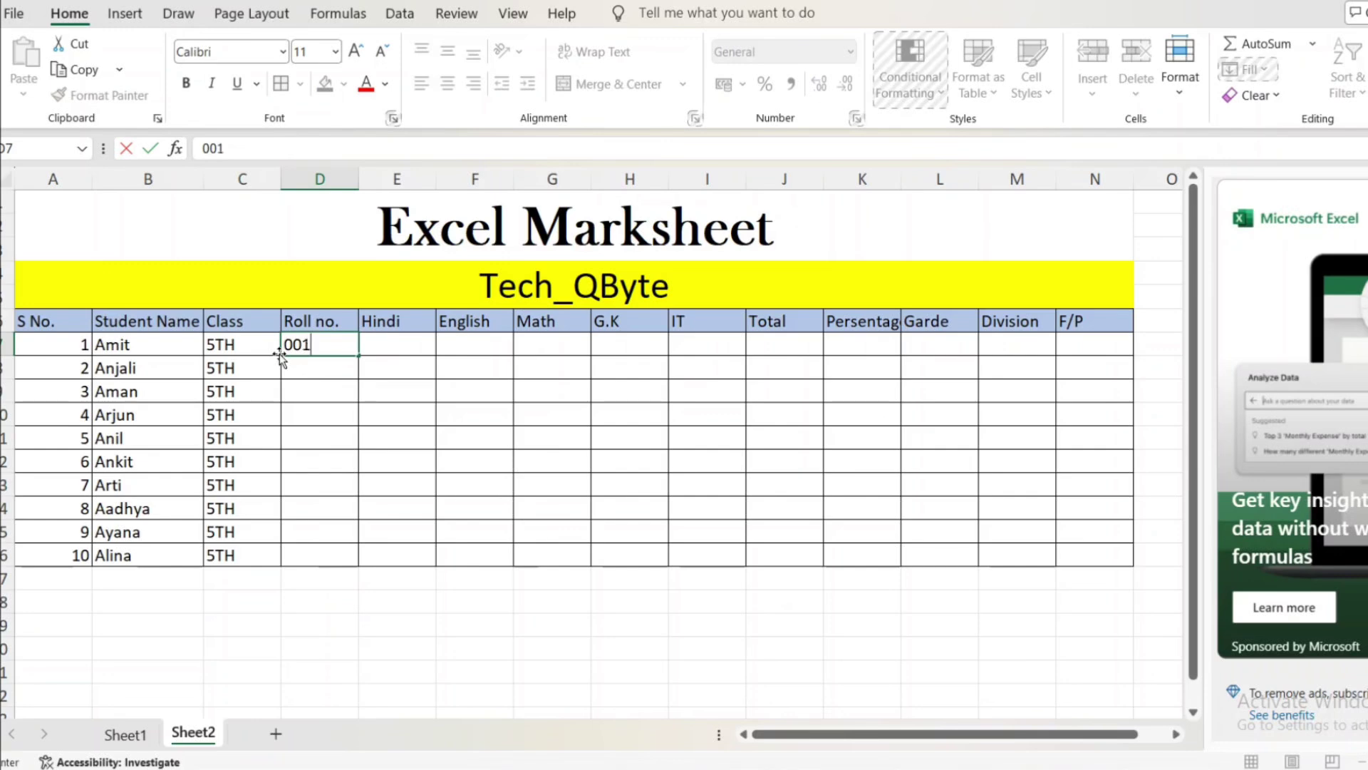
pyautogui.write('1')
pyautogui.press('Return')
pyautogui.press('Up')
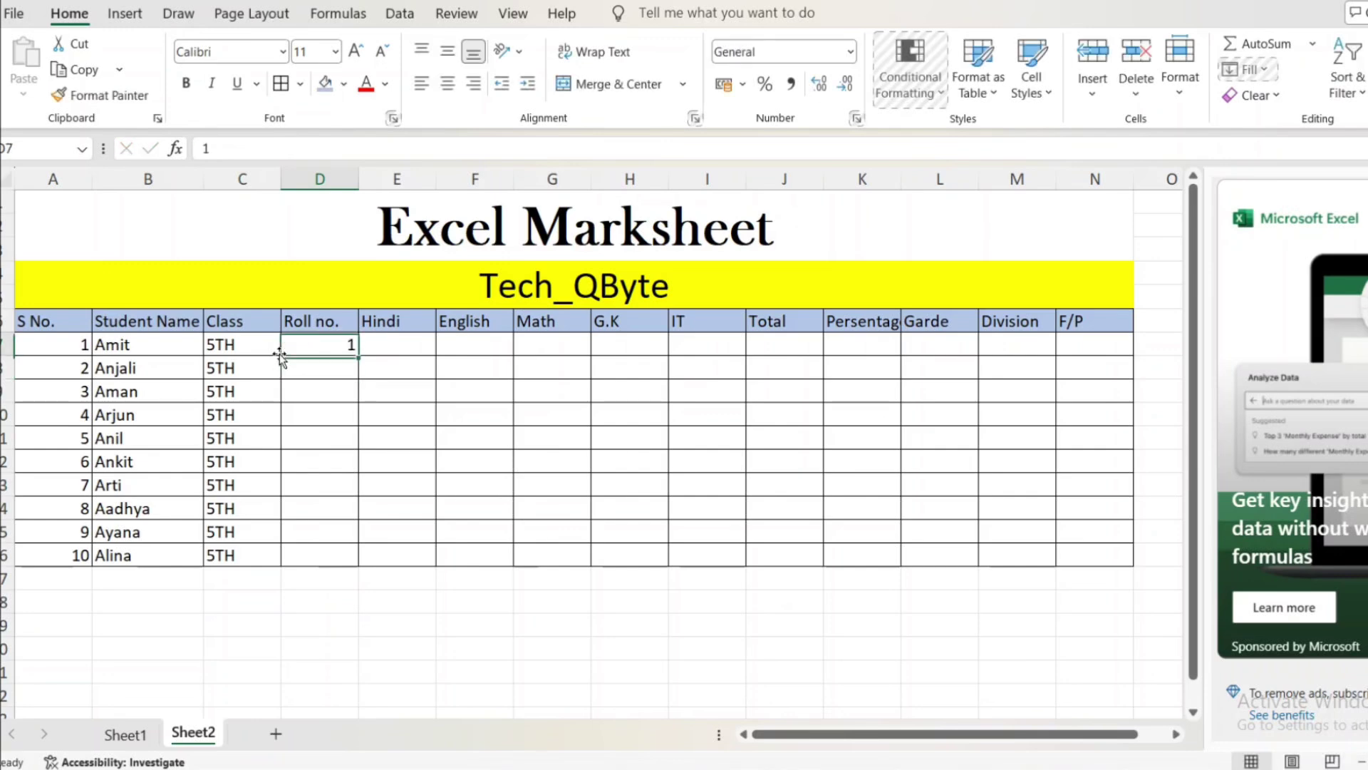
pyautogui.press('Delete')
# Set the number format of the Roll no. cells D7:D16 to Text.
pyautogui.click(332, 421)
pyautogui.click(321, 353)
pyautogui.moveTo(321, 353); pyautogui.dragTo(311, 550)
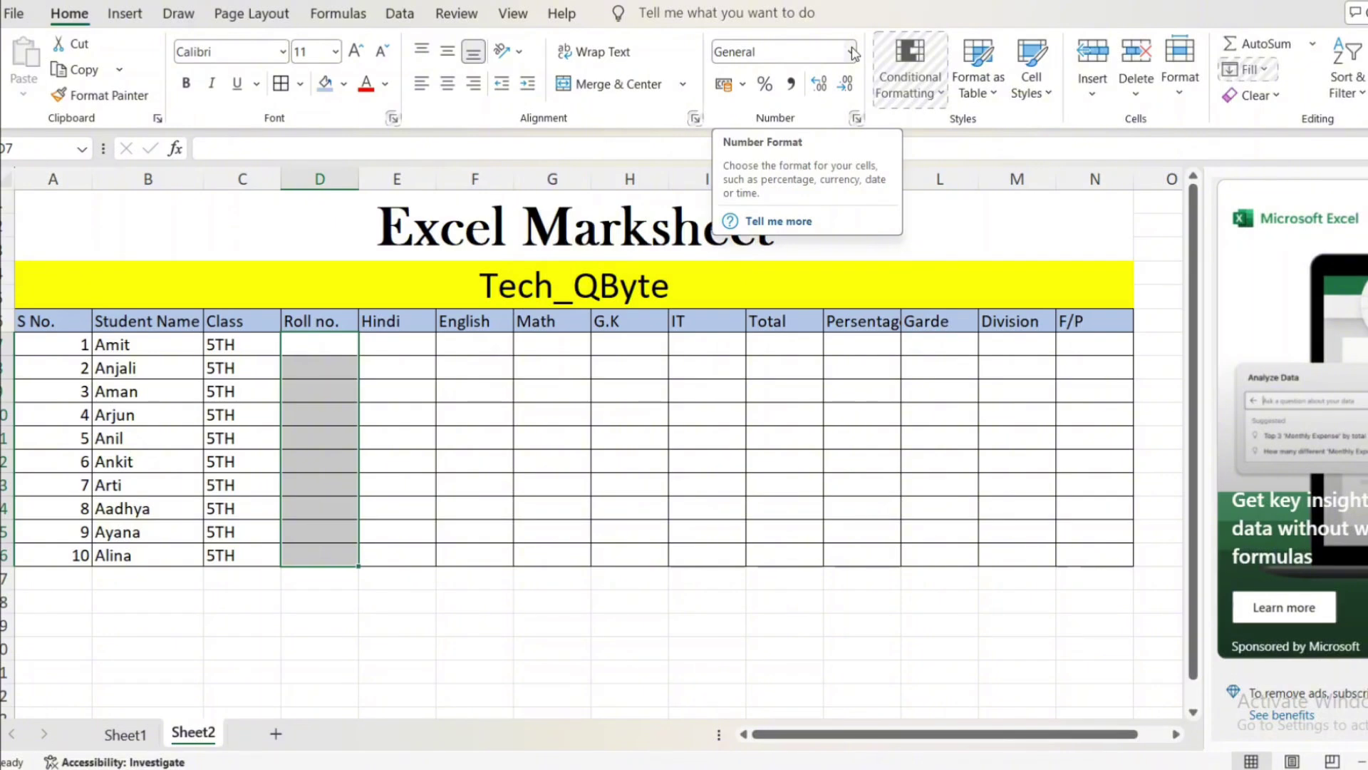
pyautogui.click(852, 52)
pyautogui.scroll(-1, 844, 477)
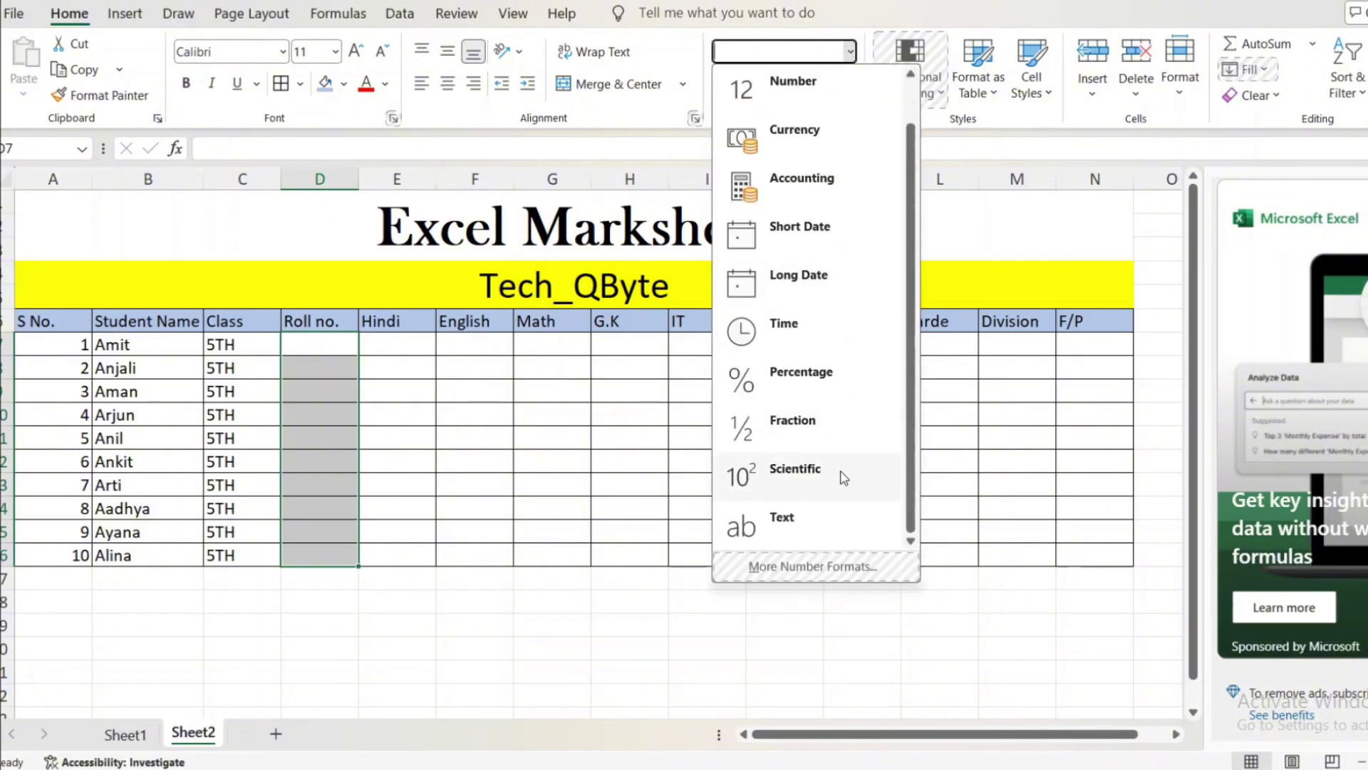
pyautogui.click(782, 520)
# Enter 001 in D7 and 002 in D8, and fill the roll number series down to 010 in D16.
pyautogui.click(293, 341)
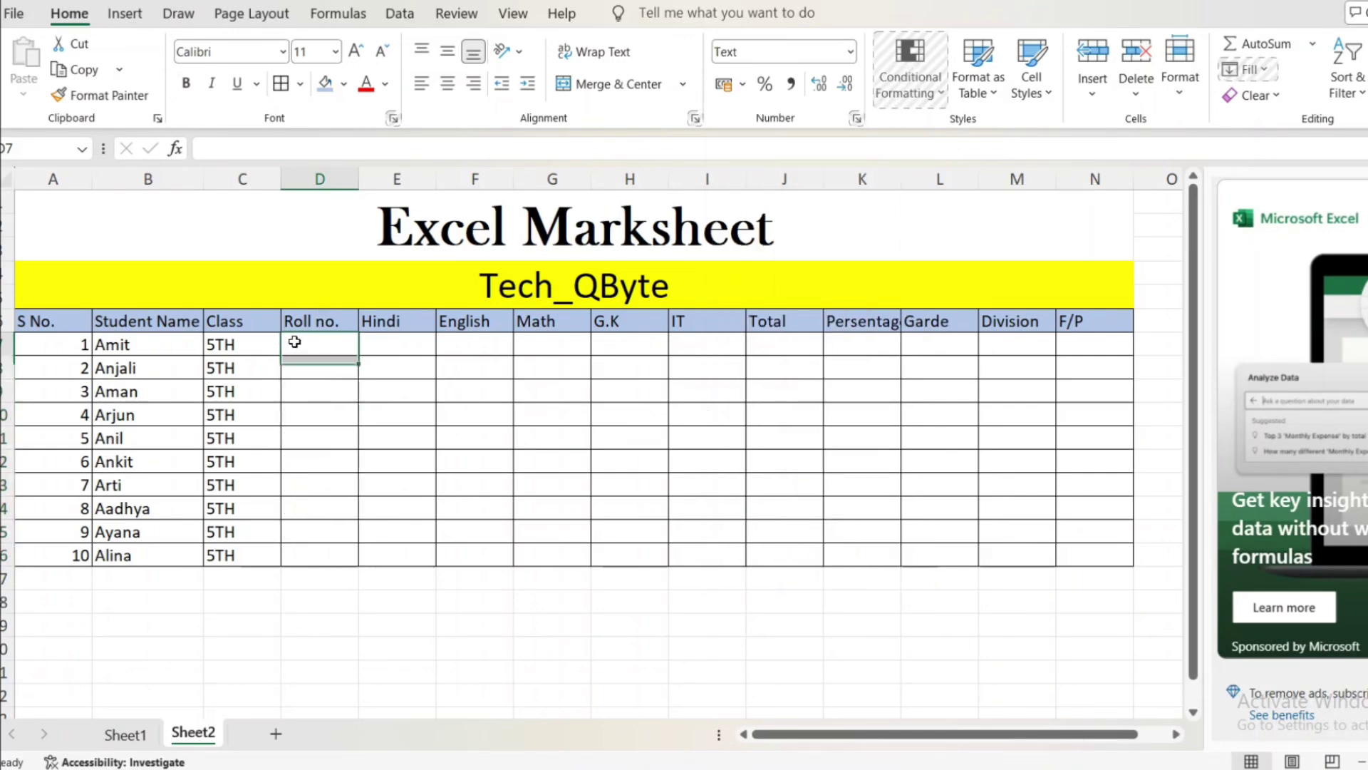
pyautogui.write('001')
pyautogui.press('Return')
pyautogui.write('002')
pyautogui.press('Return')
pyautogui.moveTo(294, 342); pyautogui.dragTo(340, 565)
# Try entering the Hindi marks 45 and 63 by hand in E7:E8, and clear both cells.
pyautogui.click(392, 346)
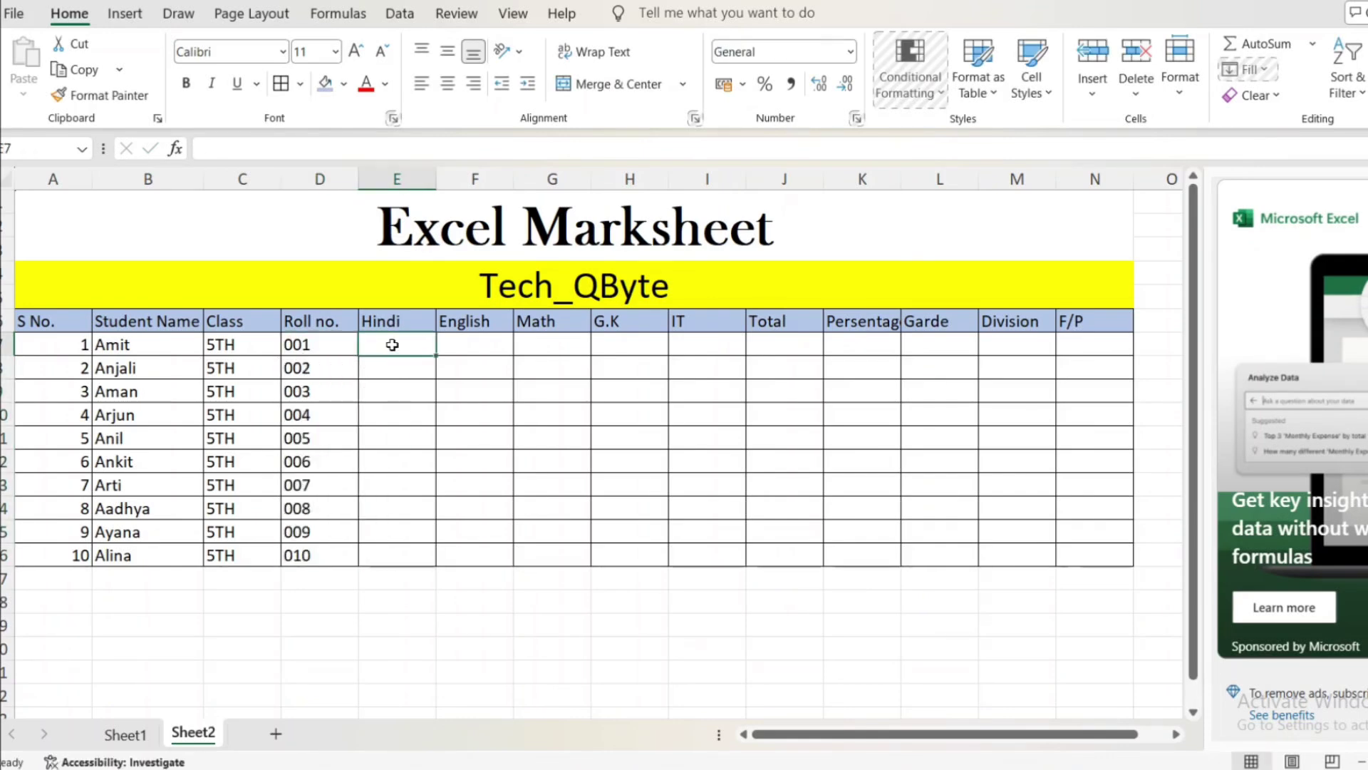
pyautogui.write('45')
pyautogui.press('Return')
pyautogui.write('63')
pyautogui.press('Return')
pyautogui.press('Up')
pyautogui.press('Up')
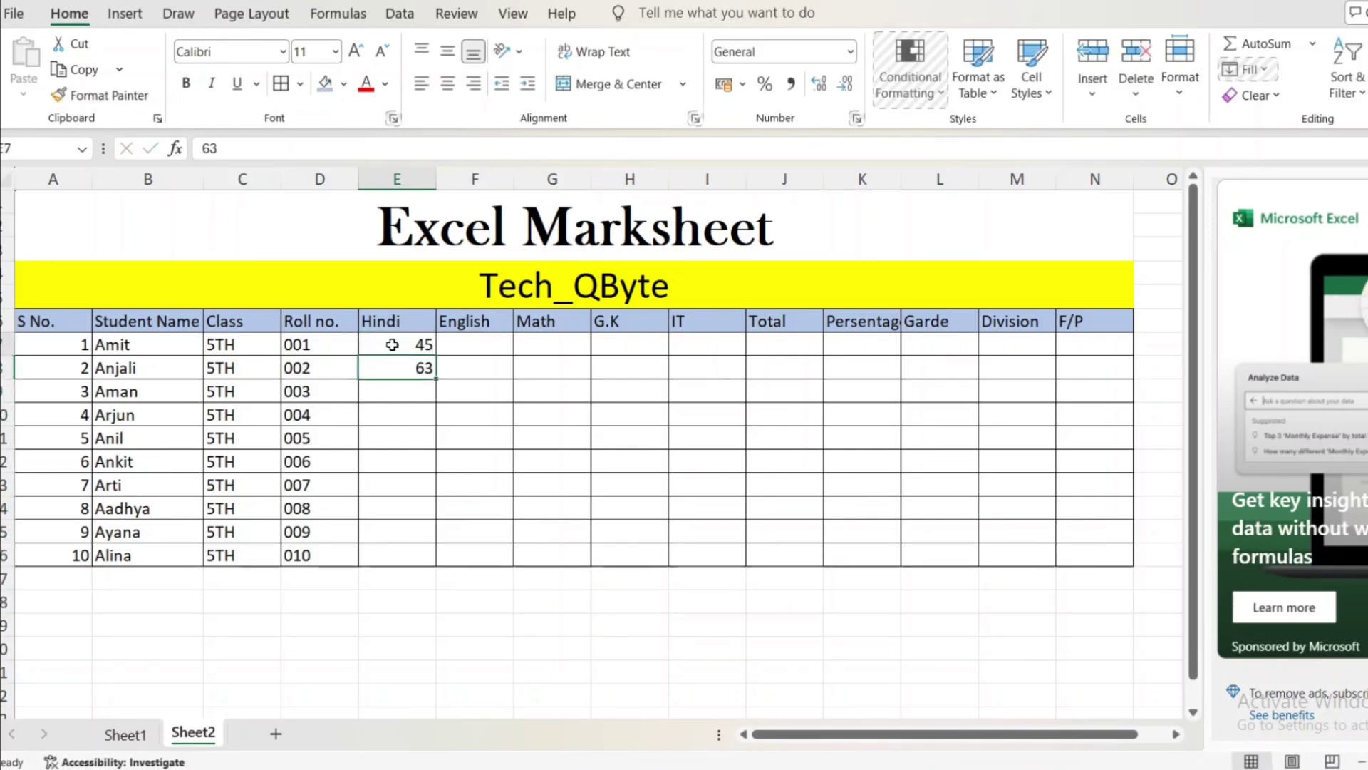
pyautogui.hotkey('shift', 'Down')
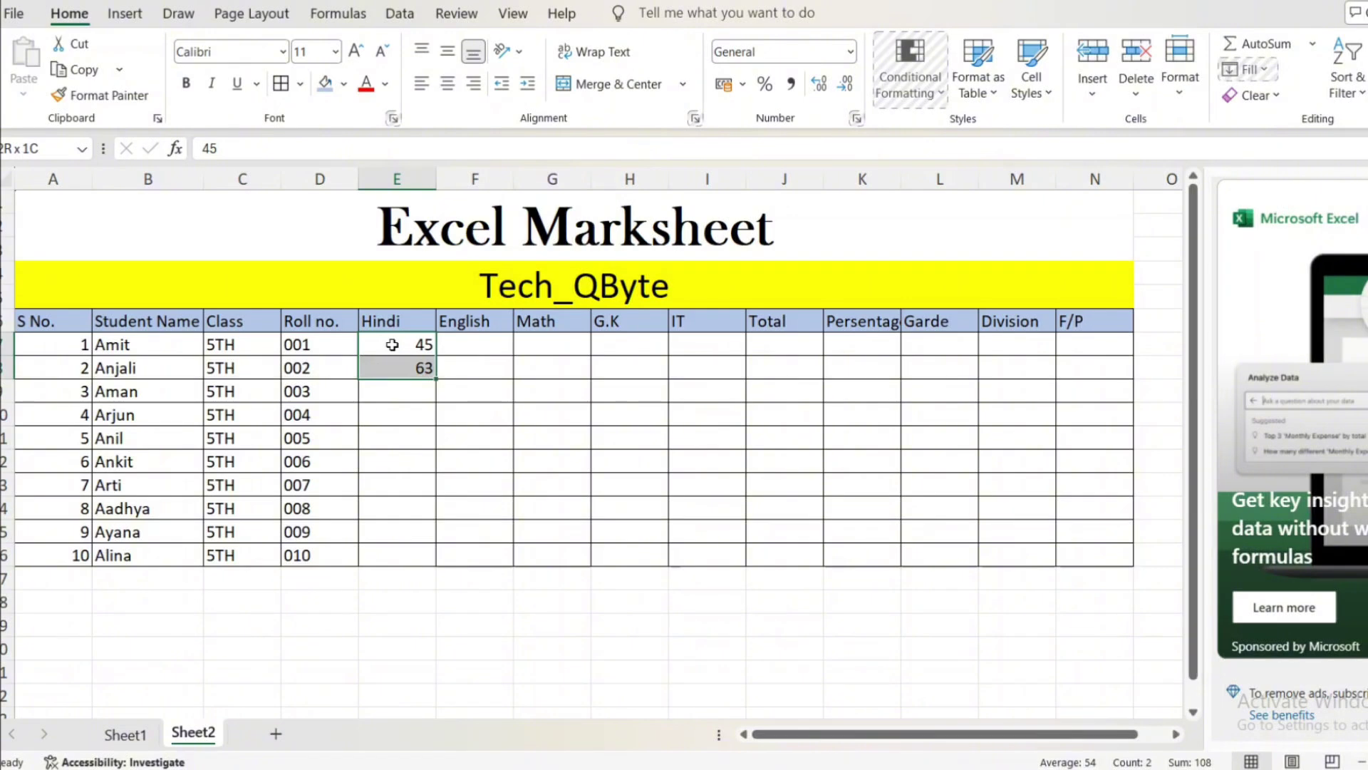
pyautogui.press('Delete')
pyautogui.press('Up')
pyautogui.press('Down')
pyautogui.press('Down')
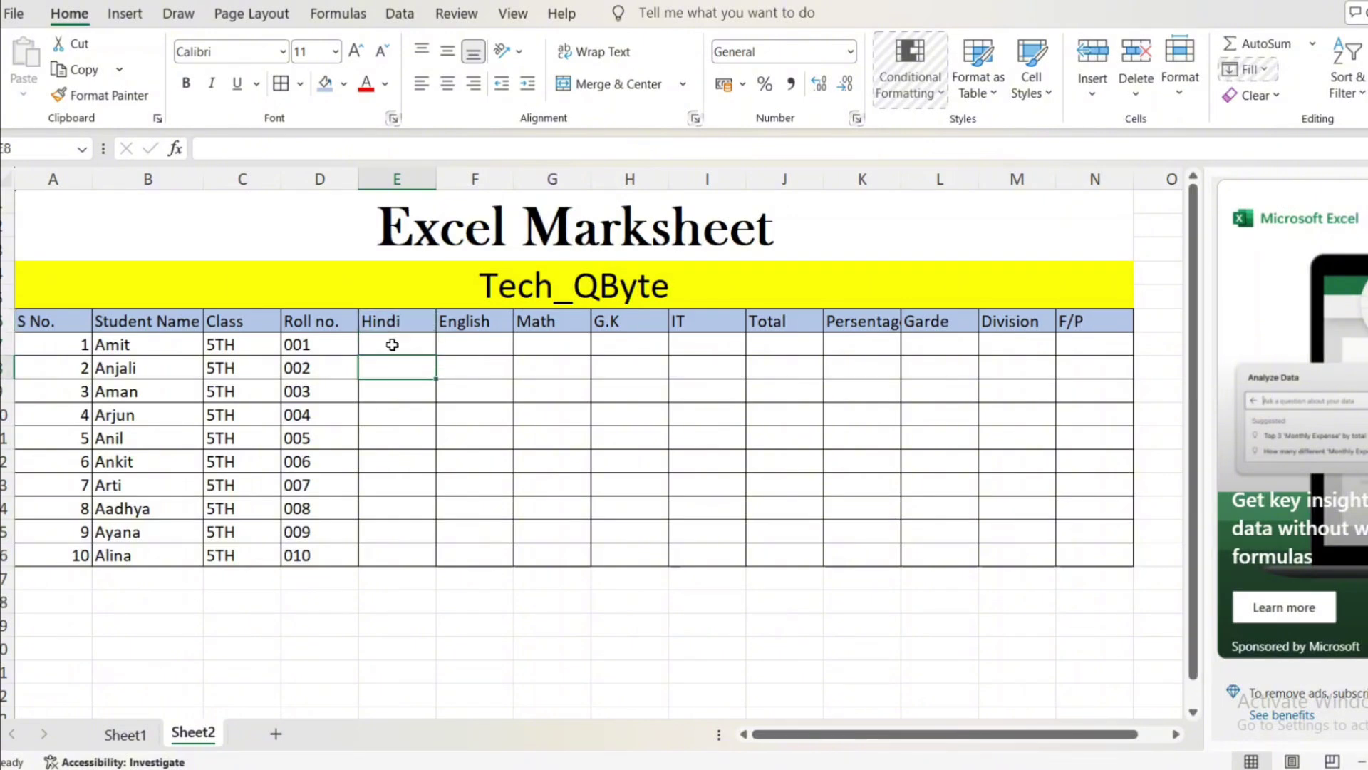
# Enter the formula =RANDBETWEEN(1,99) in E7 to generate a random Hindi mark.
pyautogui.click(392, 345)
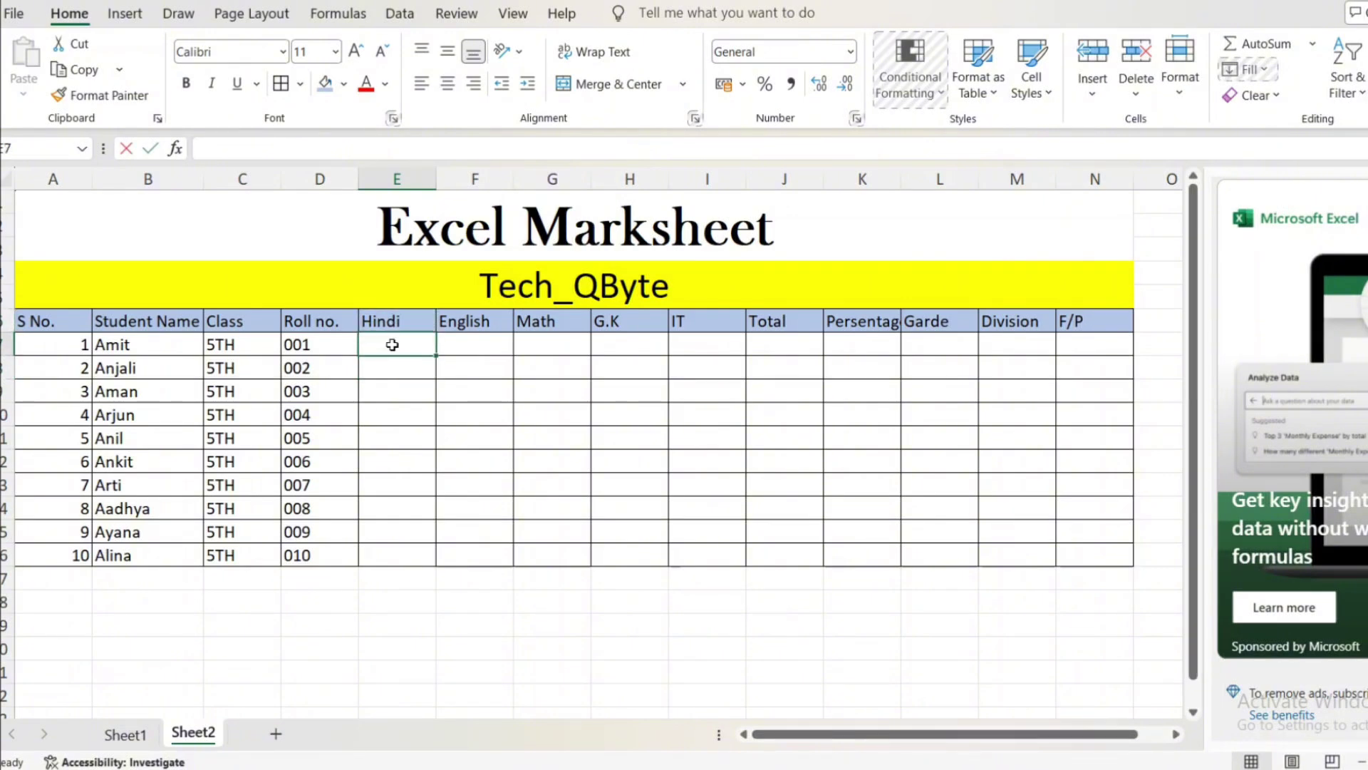
pyautogui.write('=RA')
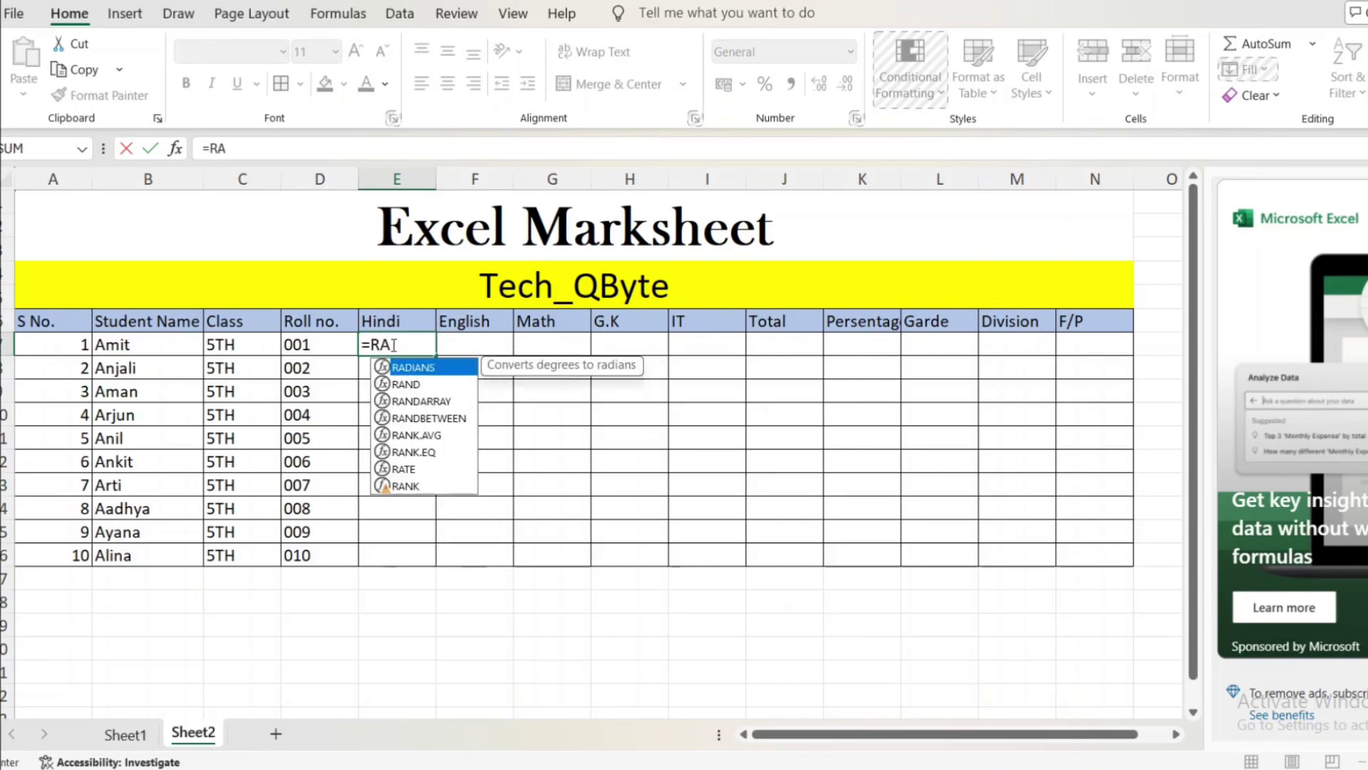
pyautogui.press('Down')
pyautogui.press('Down')
pyautogui.press('Down')
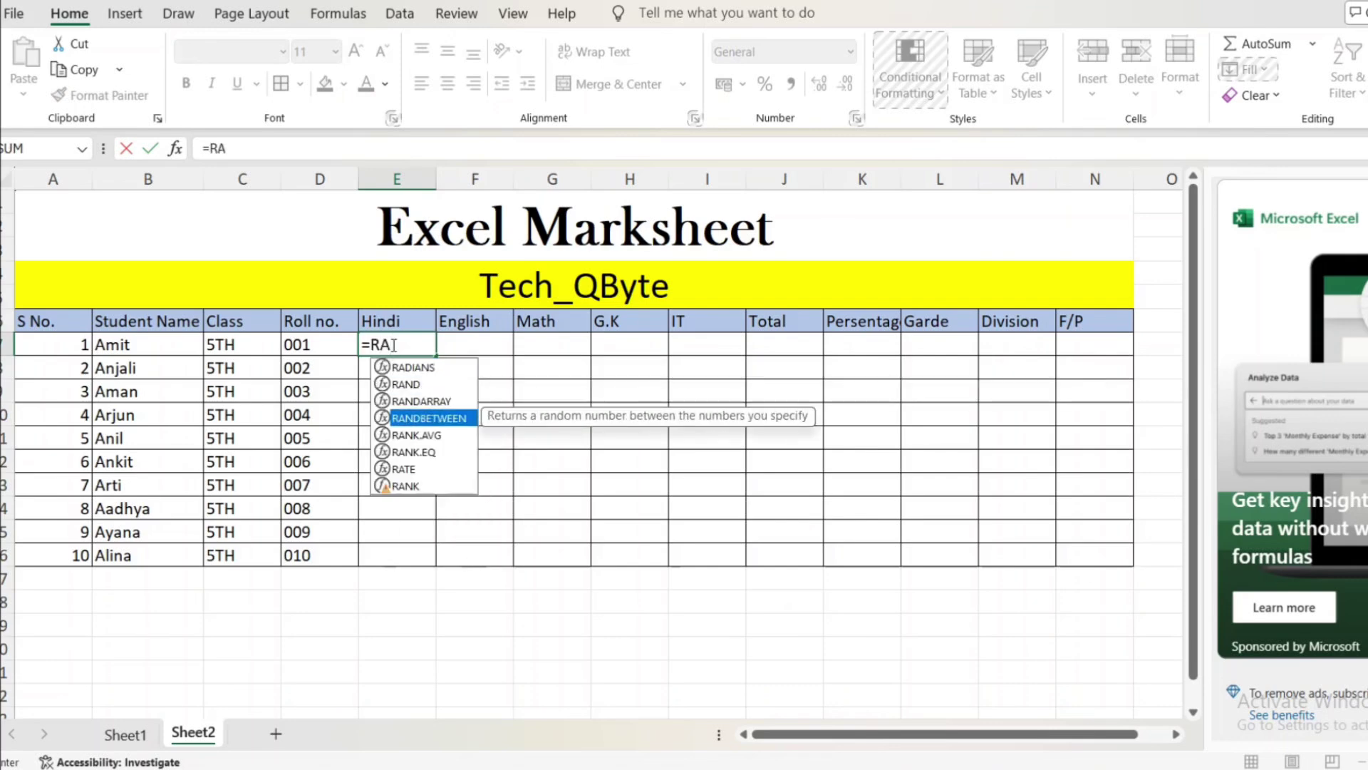
pyautogui.press('Tab')
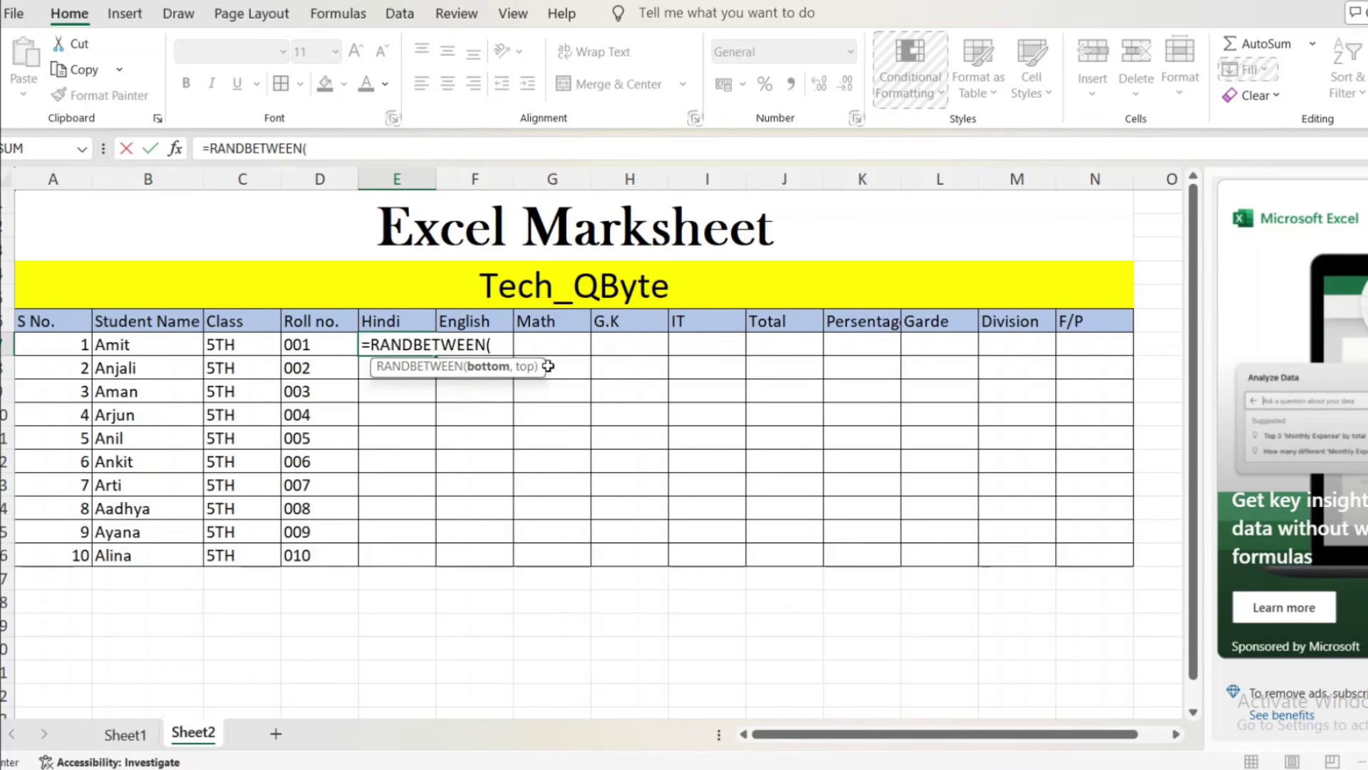
pyautogui.write('1,9')
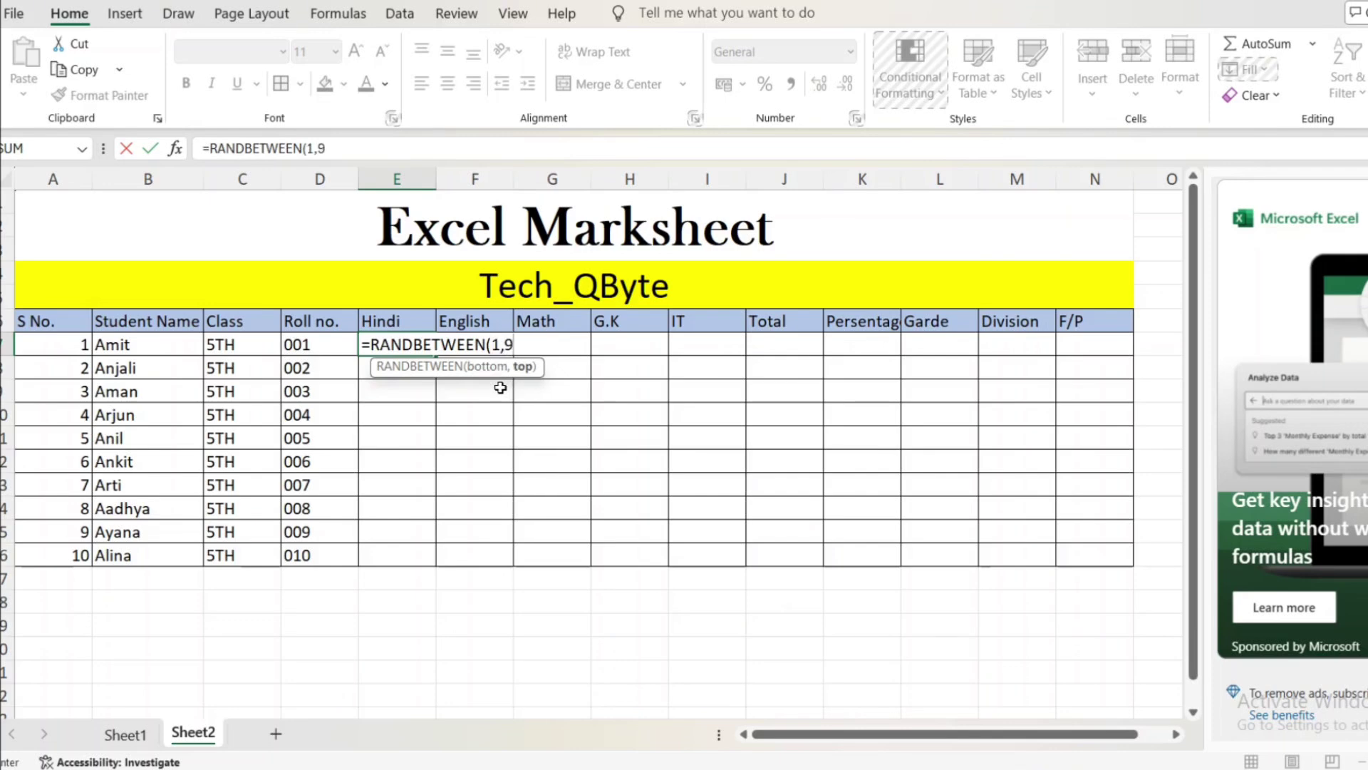
pyautogui.write('9)')
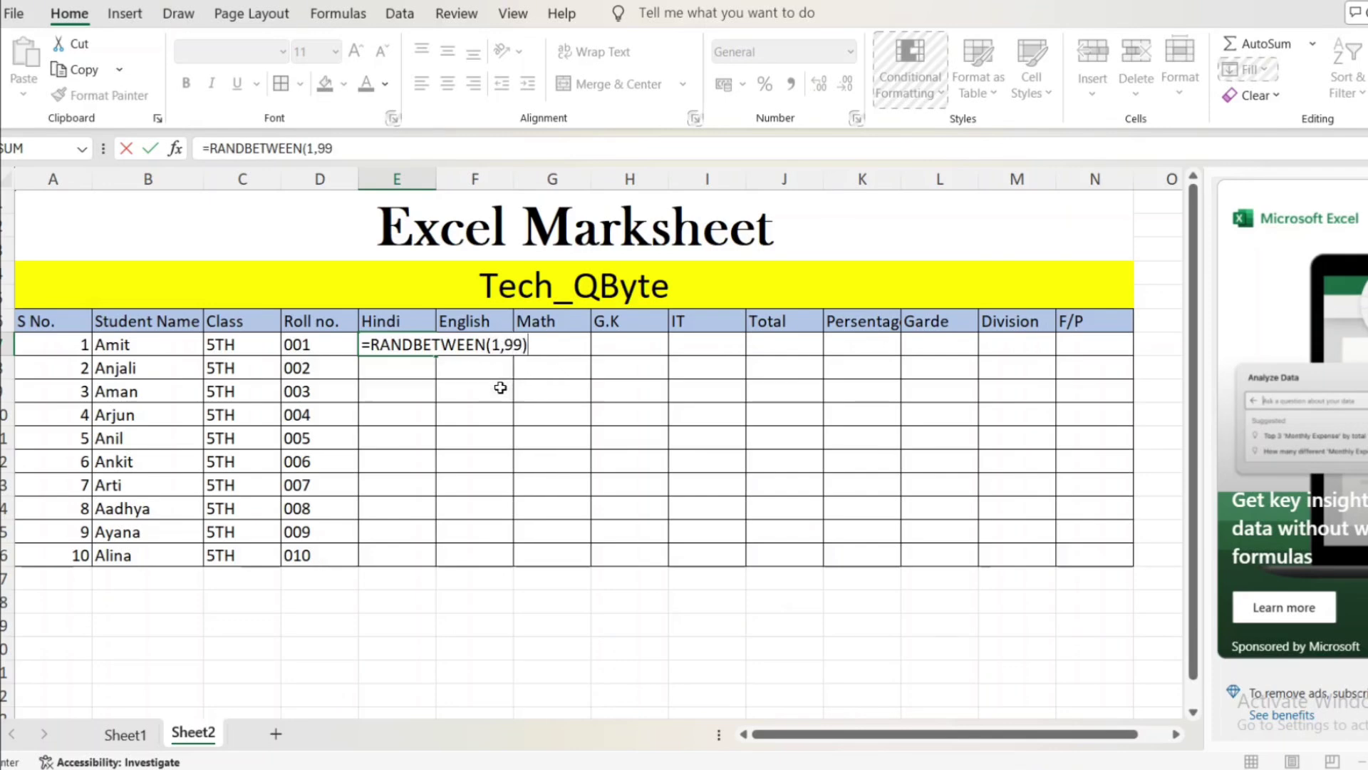
pyautogui.press('Return')
# Fill the random-mark formula from E7 down to row 16 and across through the IT column, covering E7:I16.
pyautogui.click(417, 351)
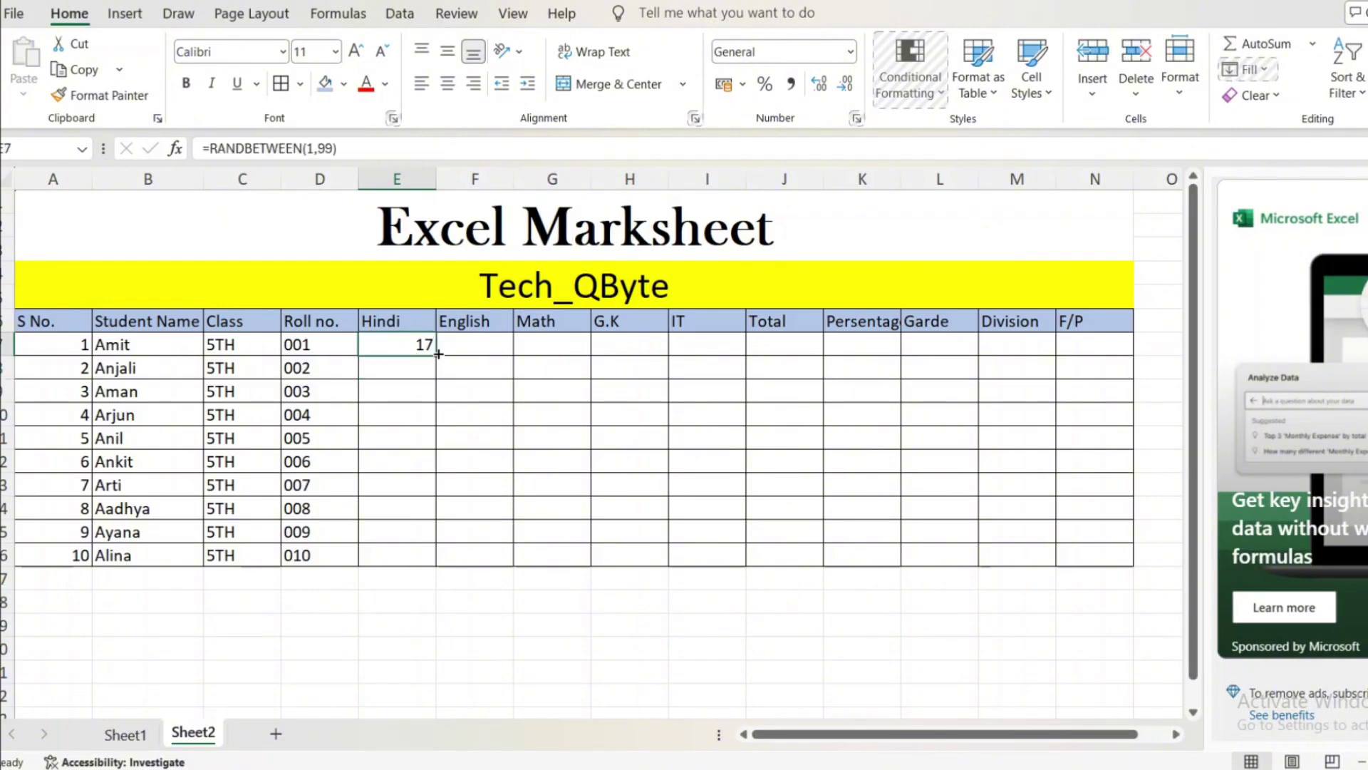
pyautogui.moveTo(438, 353); pyautogui.dragTo(419, 554)
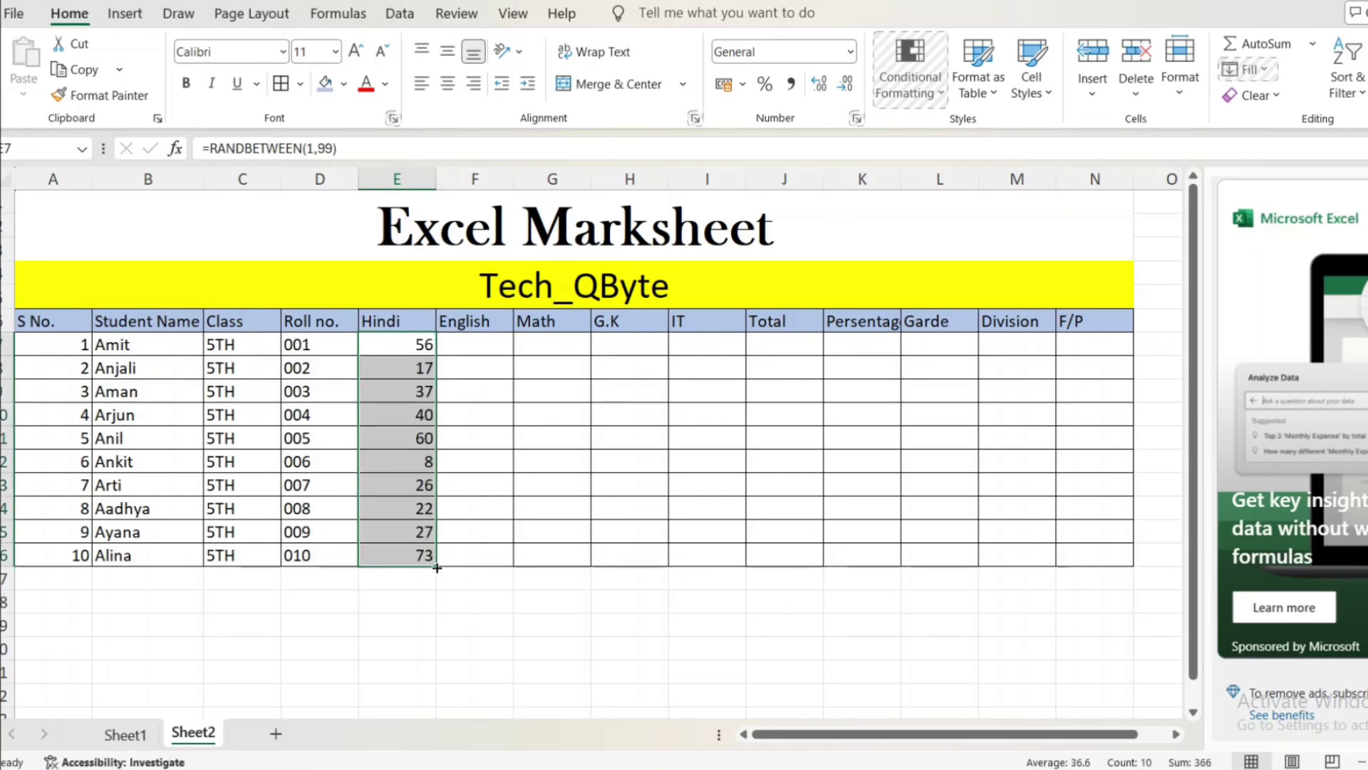
pyautogui.moveTo(437, 564); pyautogui.dragTo(712, 556)
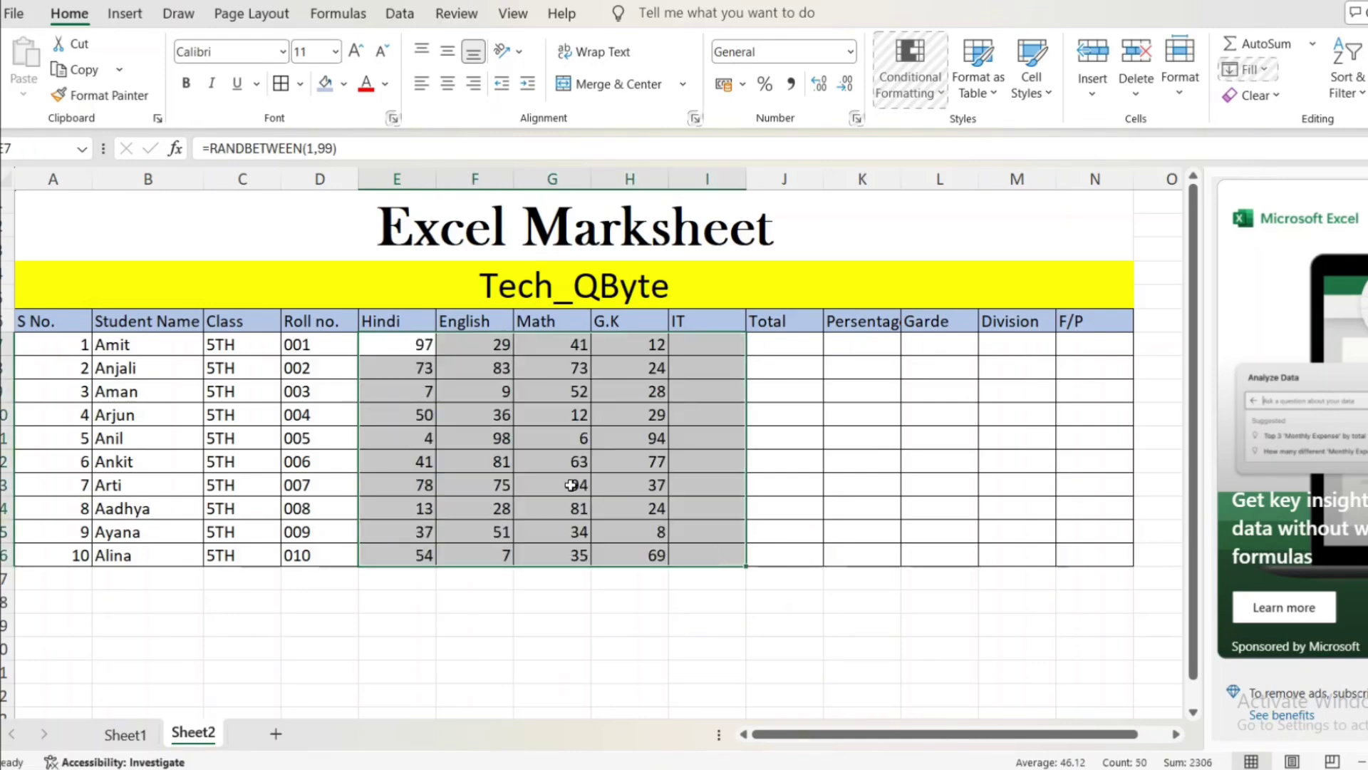
pyautogui.click(547, 373)
# Enter =SUM(E7:I7) in J7 to total the five subject marks and fill it down the Total column to J16.
pyautogui.click(785, 346)
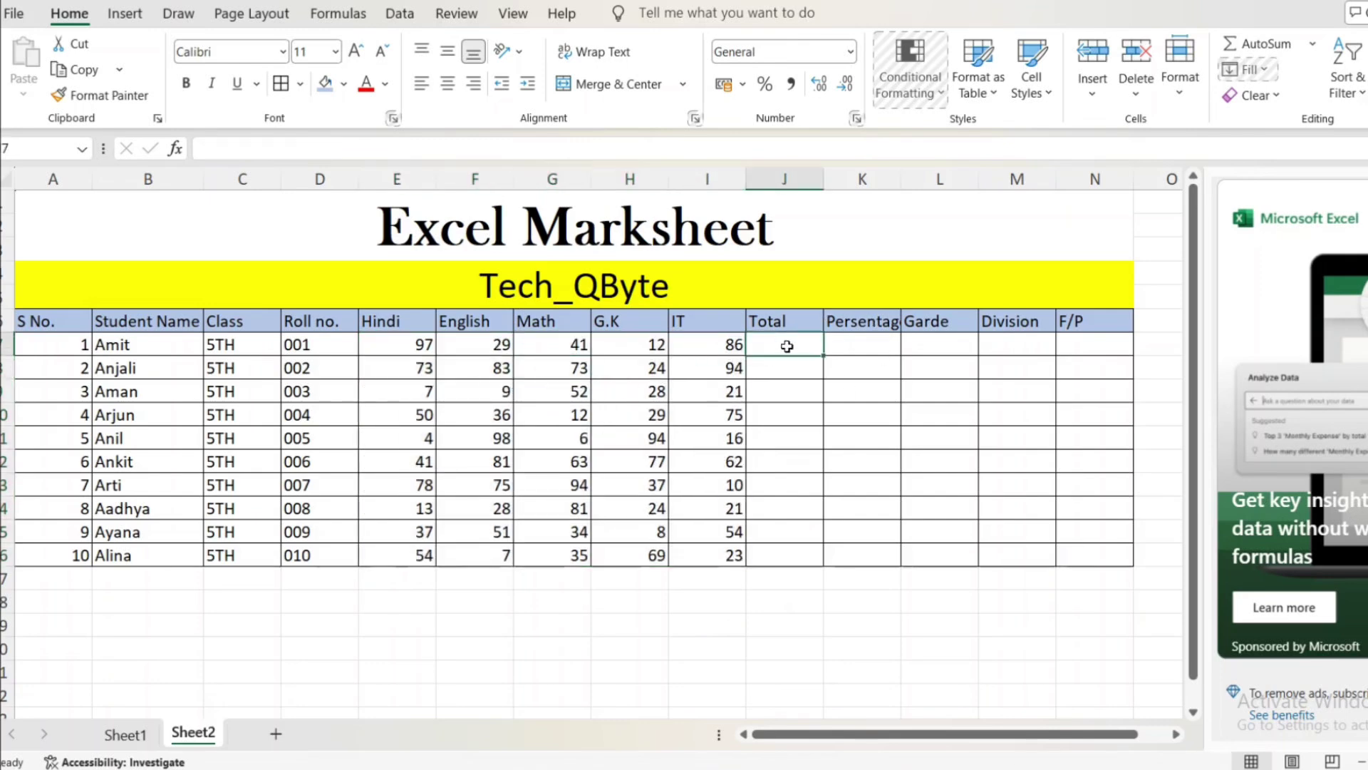
pyautogui.write('=SU')
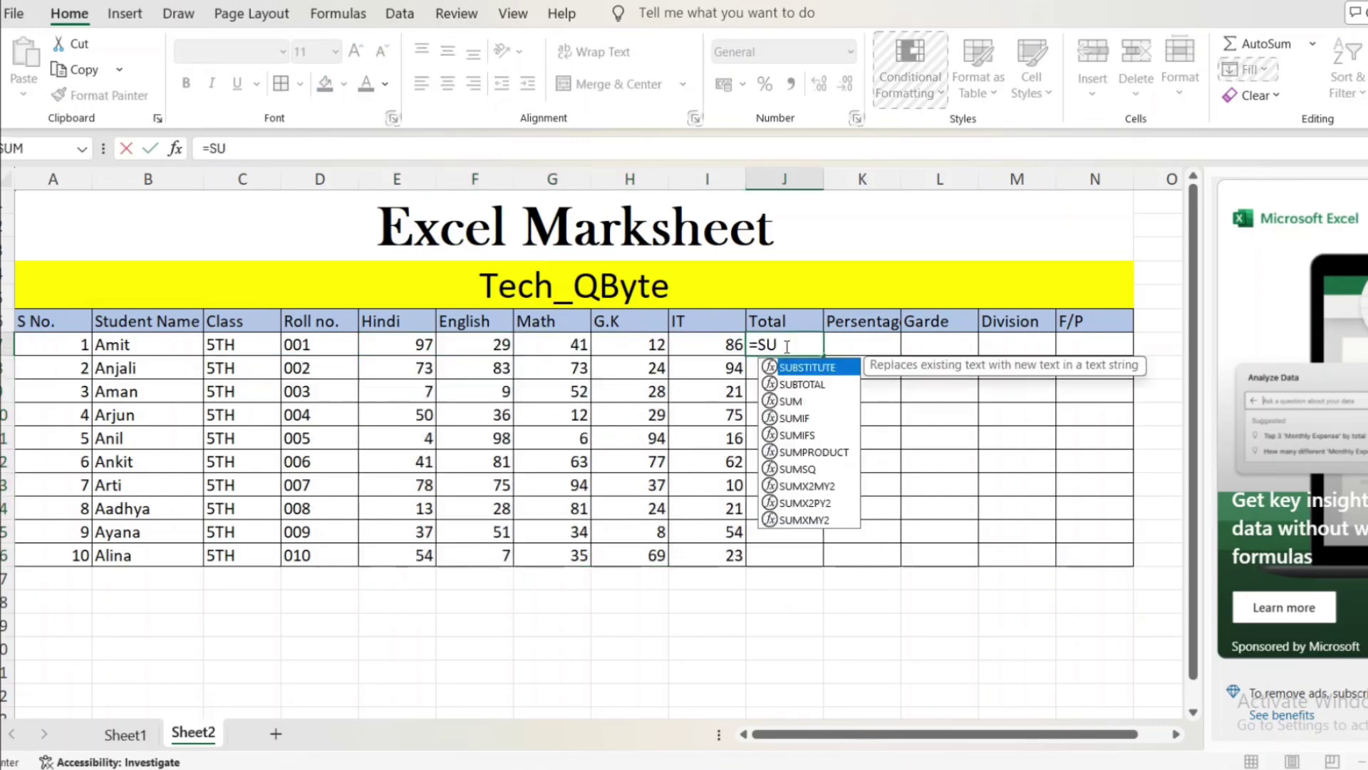
pyautogui.write('M(')
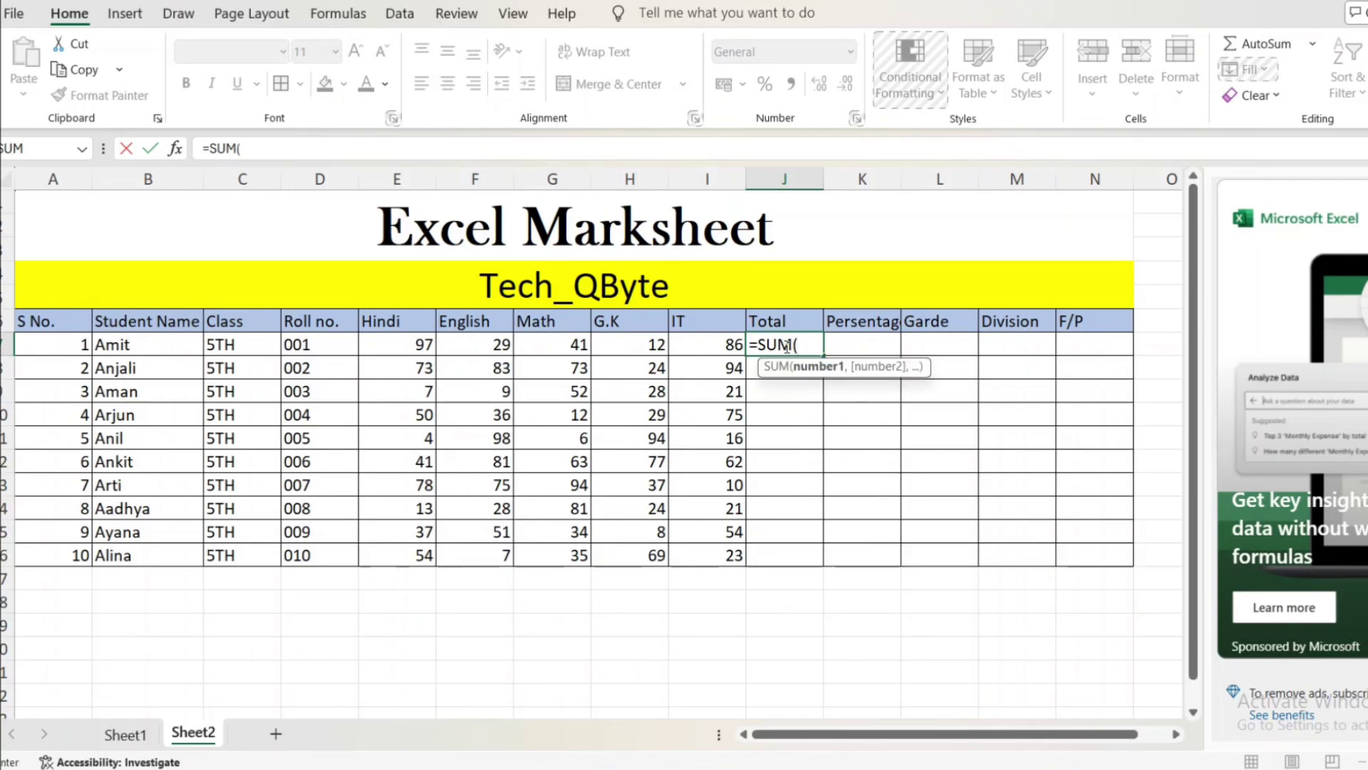
pyautogui.moveTo(391, 348); pyautogui.dragTo(693, 345)
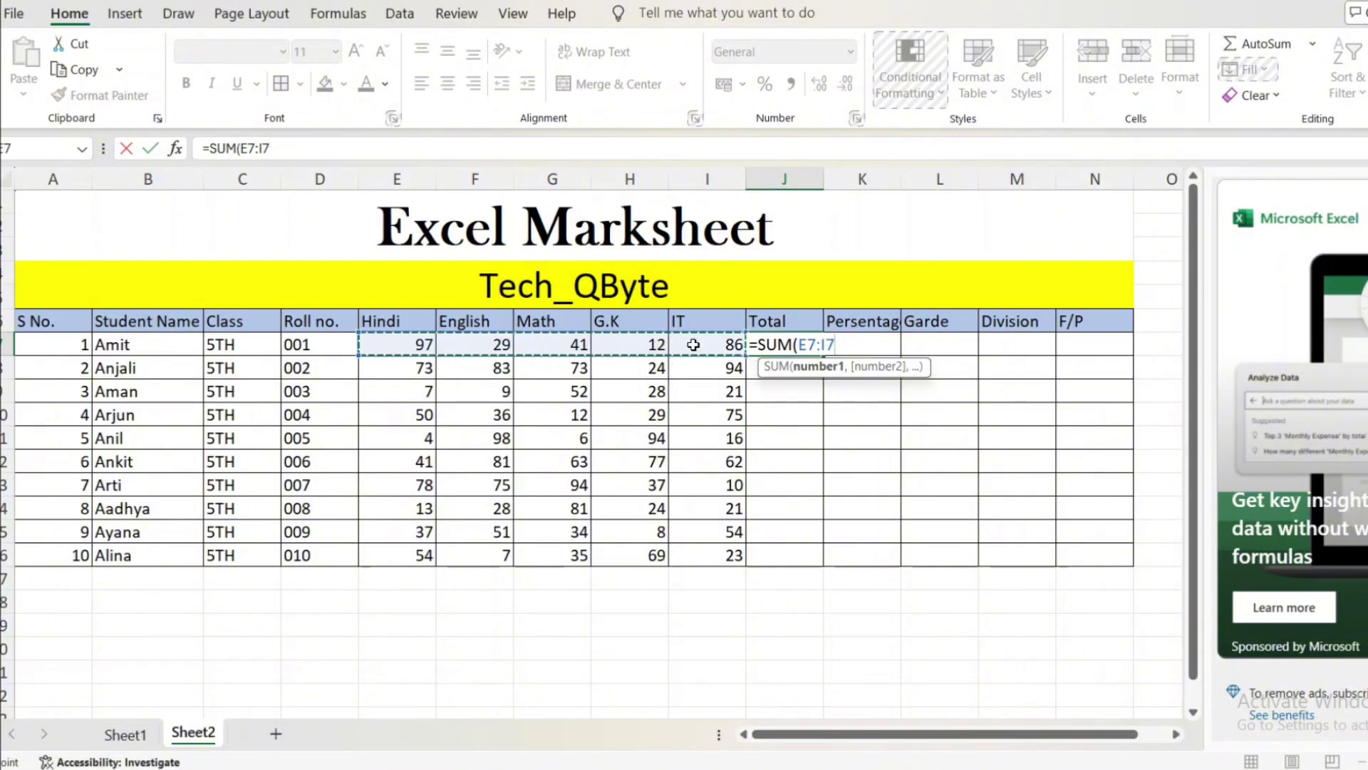
pyautogui.press('Return')
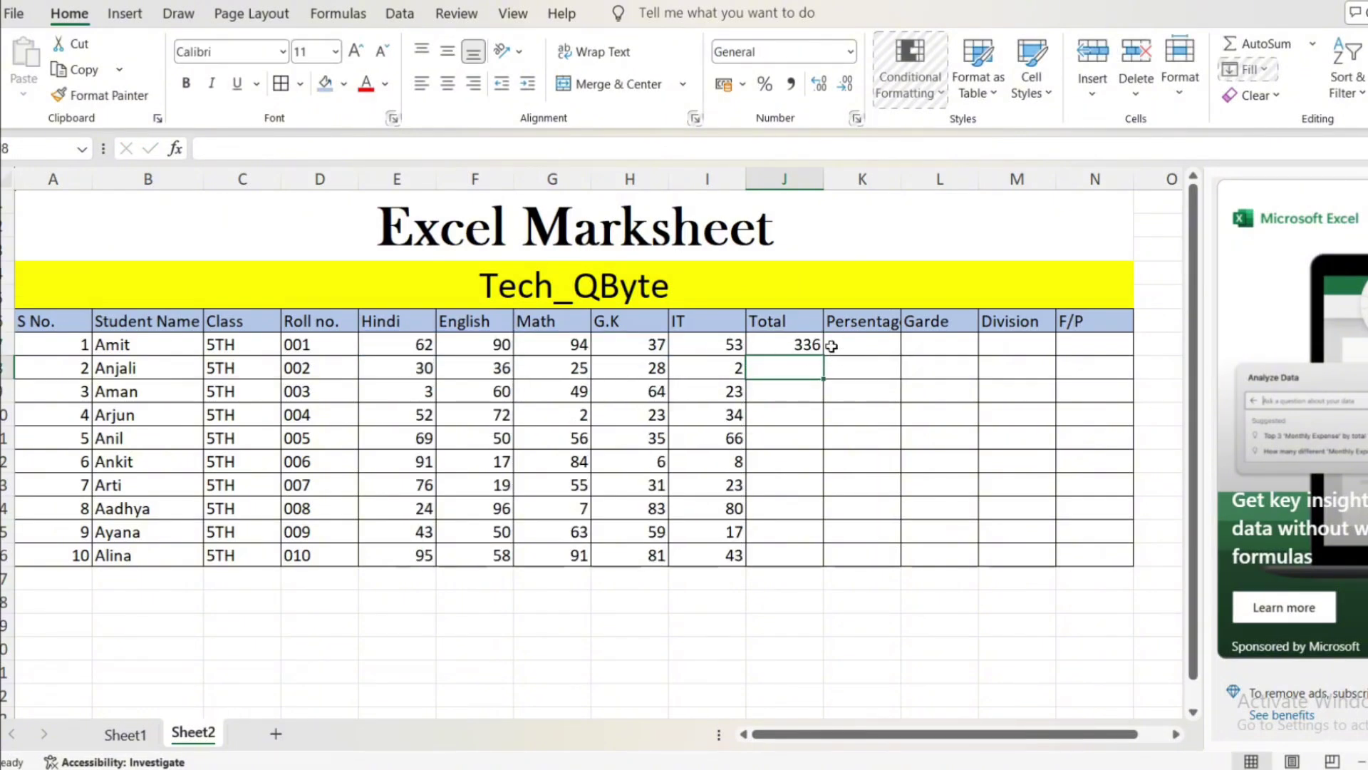
pyautogui.click(808, 350)
pyautogui.moveTo(824, 354); pyautogui.dragTo(825, 563)
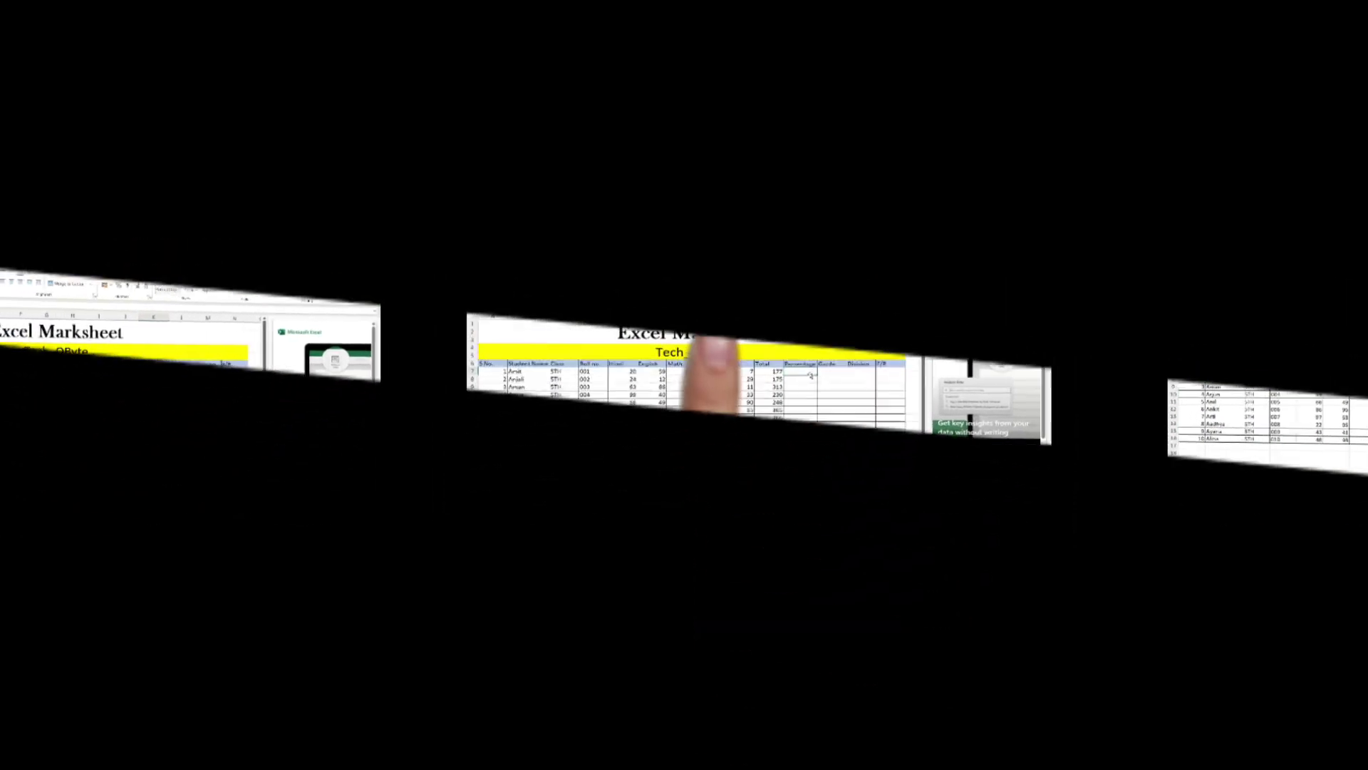
# Enter the formula =J7/5 in K7 to calculate the first student's percentage from the total.
pyautogui.click(894, 352)
pyautogui.write('=')
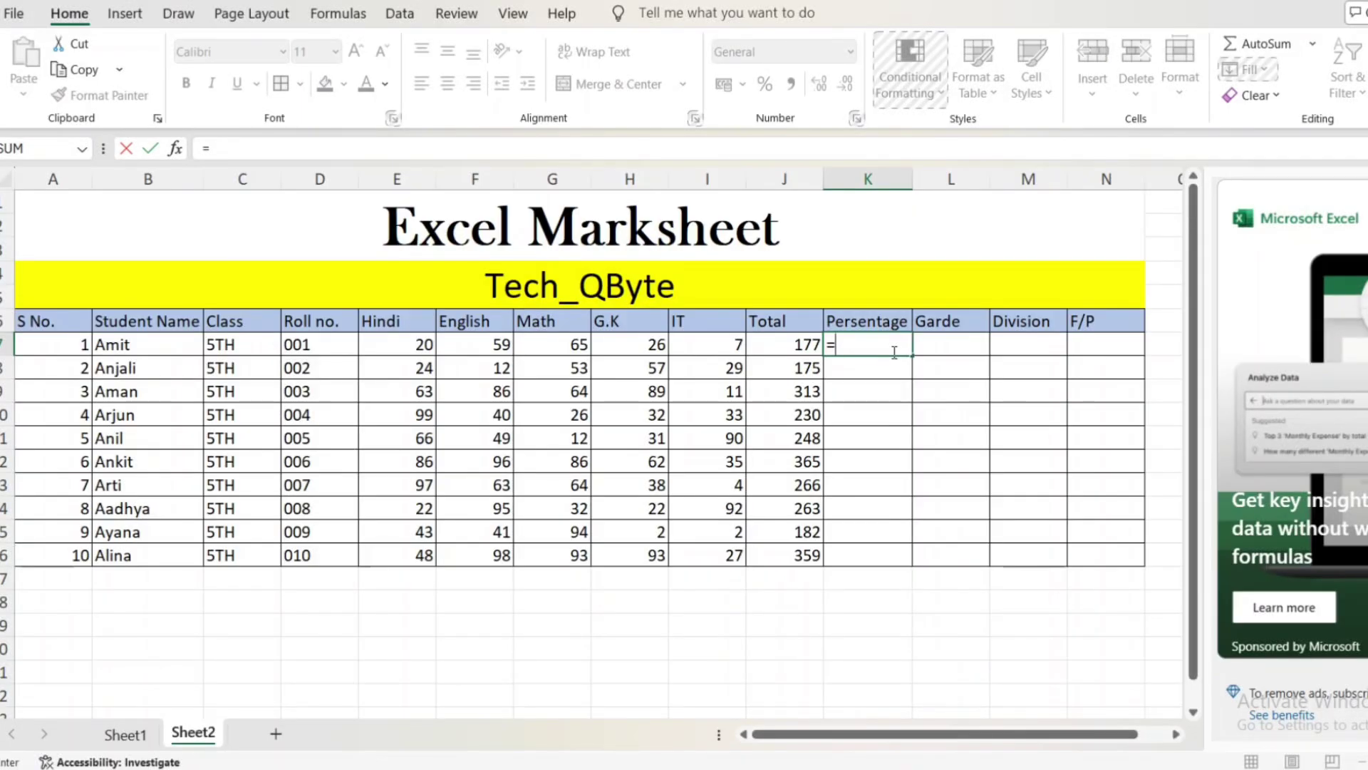
pyautogui.press('Left')
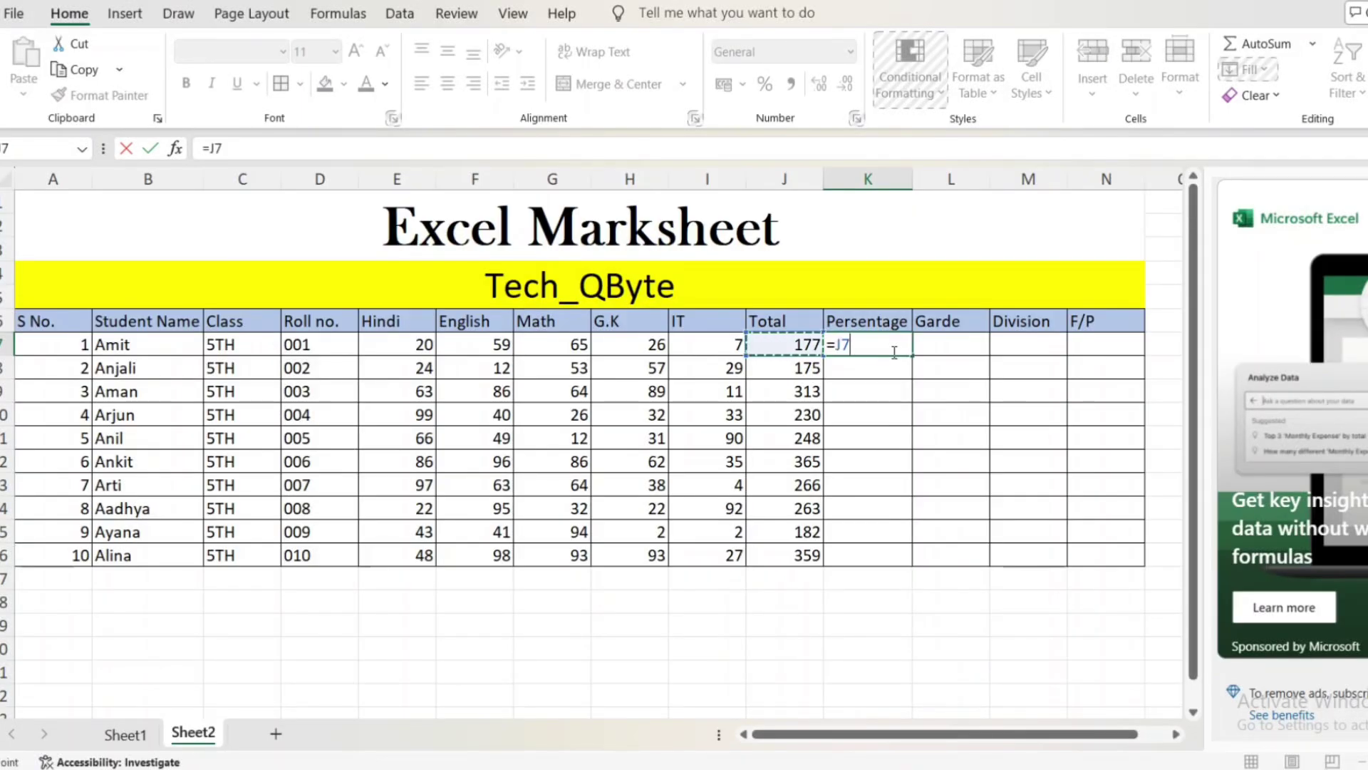
pyautogui.write('/')
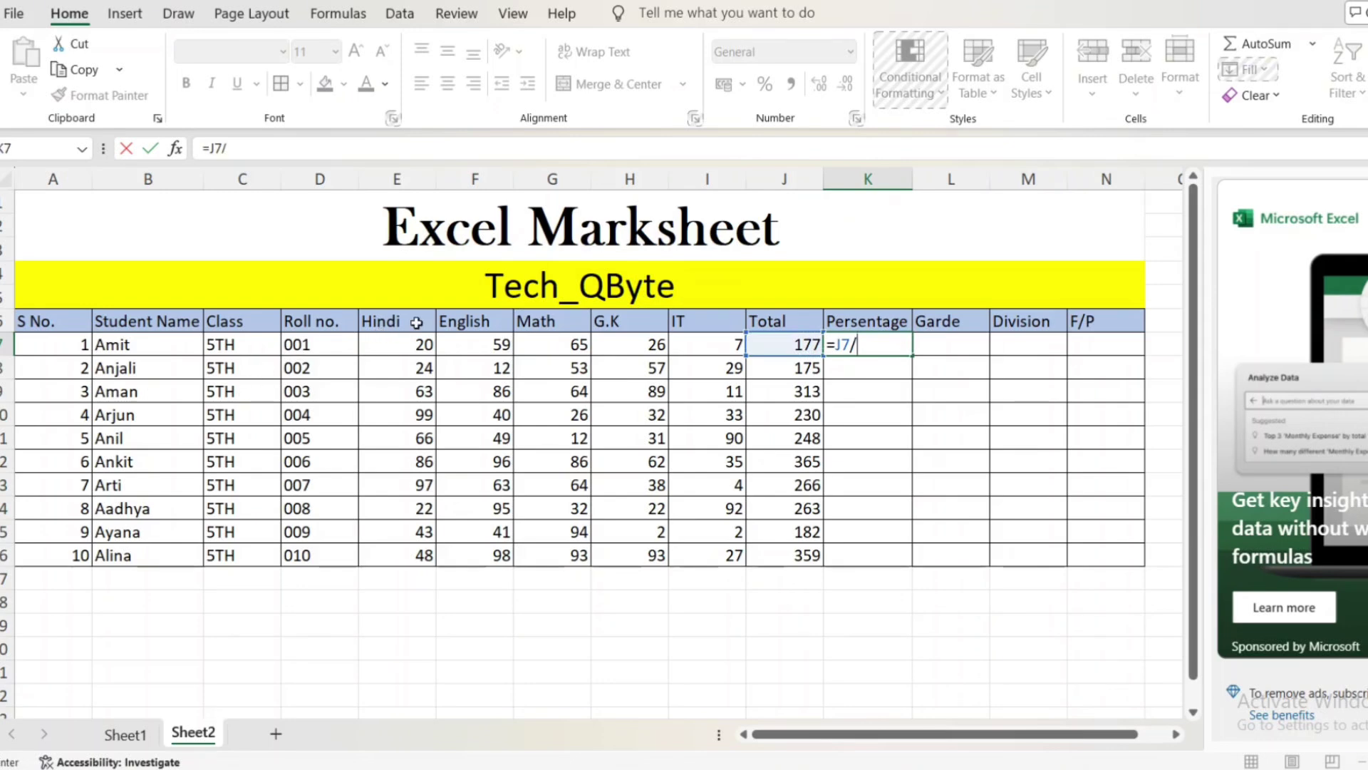
pyautogui.write('5')
pyautogui.press('Return')
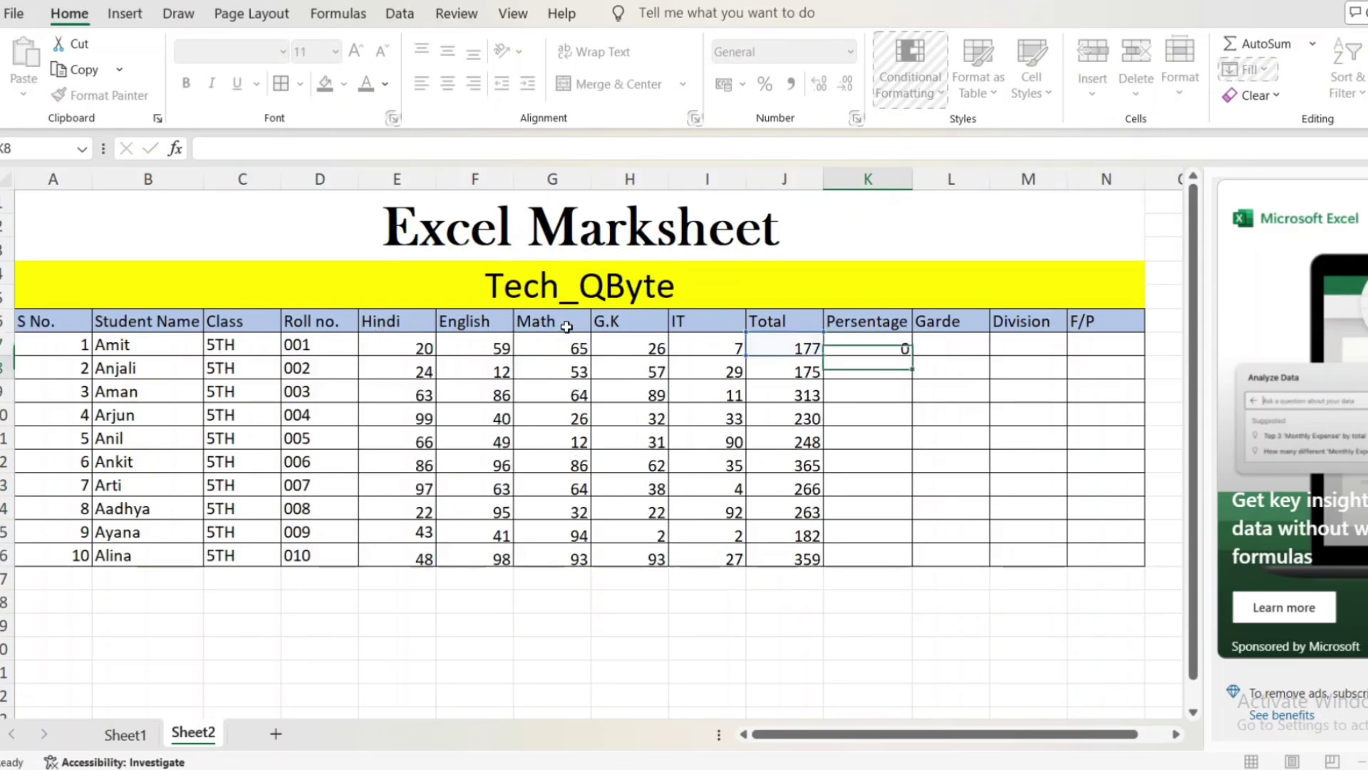
pyautogui.press('Up')
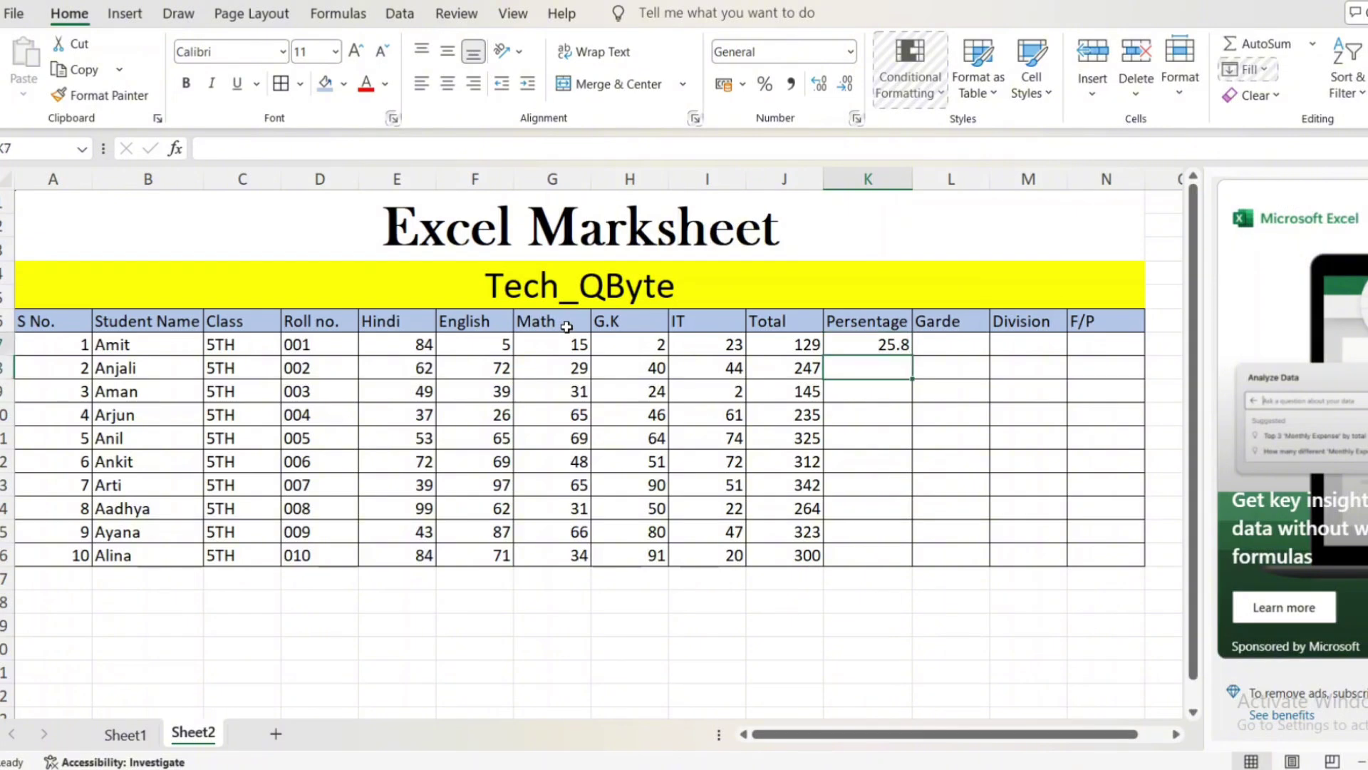
pyautogui.press('Right')
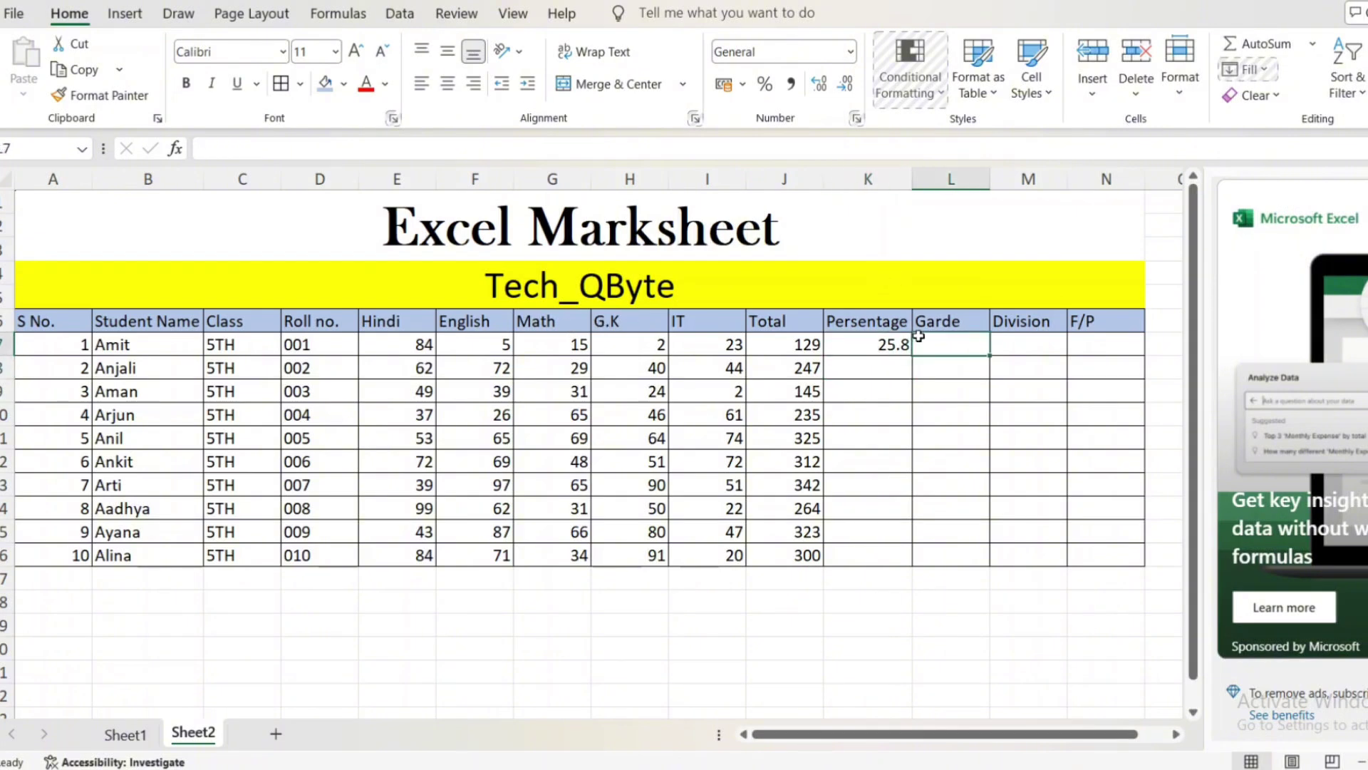
pyautogui.click(892, 343)
# Enter =AVERAGE(E8:I8) in K8 as the second student's percentage and fill the formula down to K16.
pyautogui.click(884, 368)
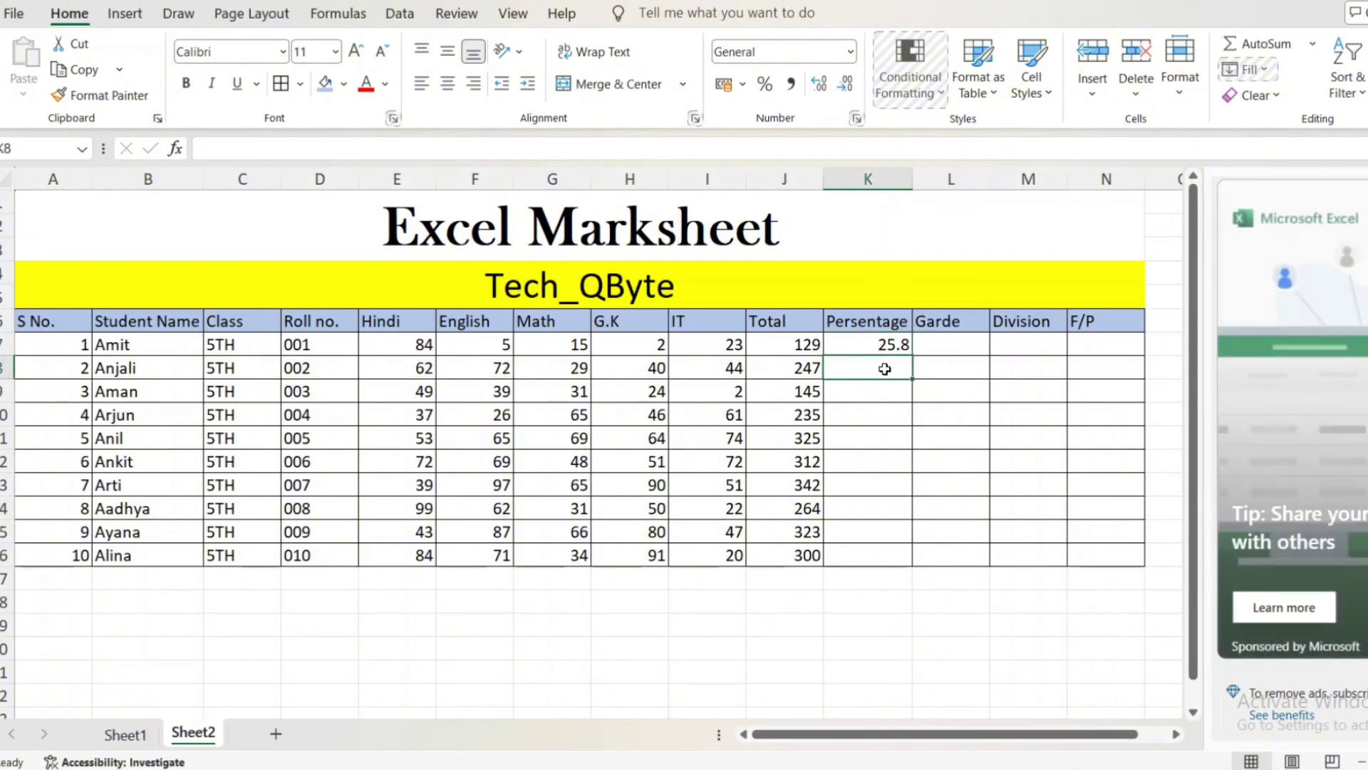
pyautogui.write('=AV')
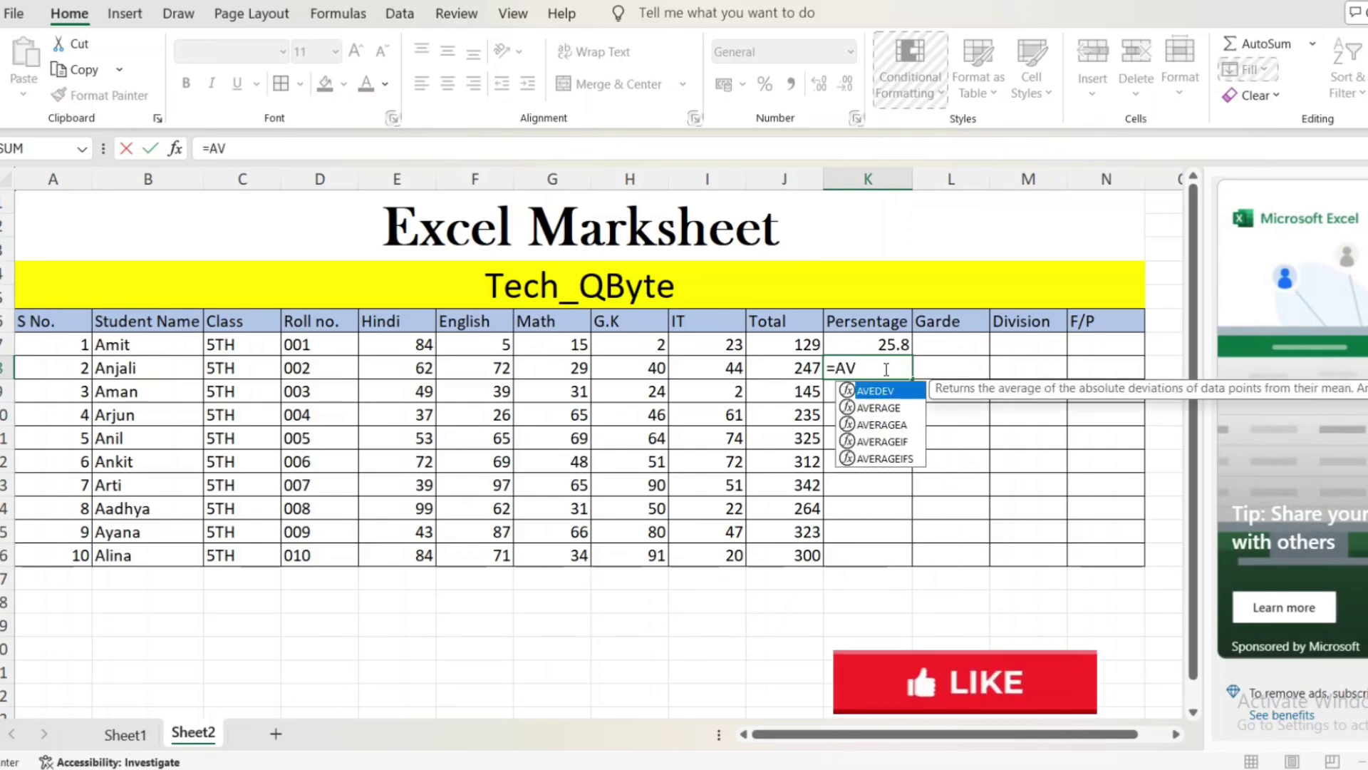
pyautogui.press('Down')
pyautogui.press('Tab')
pyautogui.moveTo(427, 369); pyautogui.dragTo(670, 367)
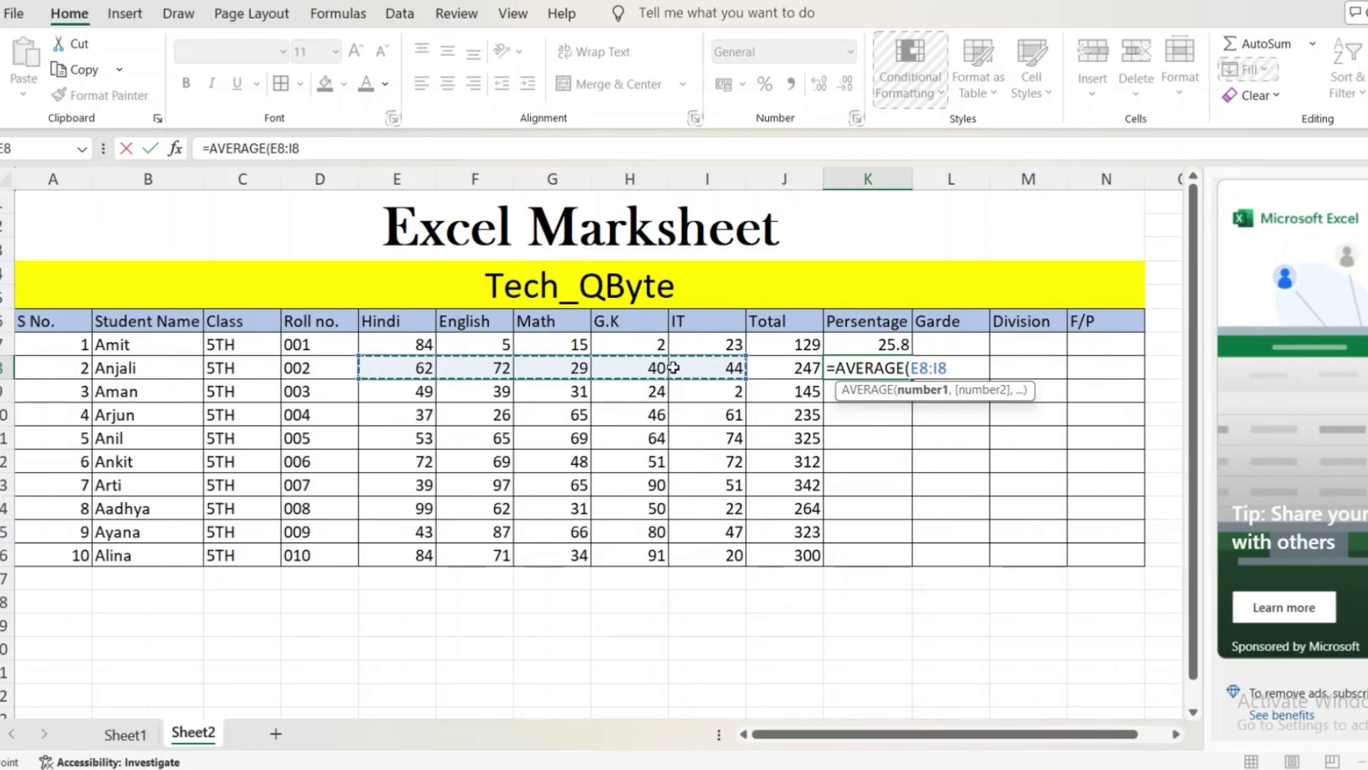
pyautogui.press('Return')
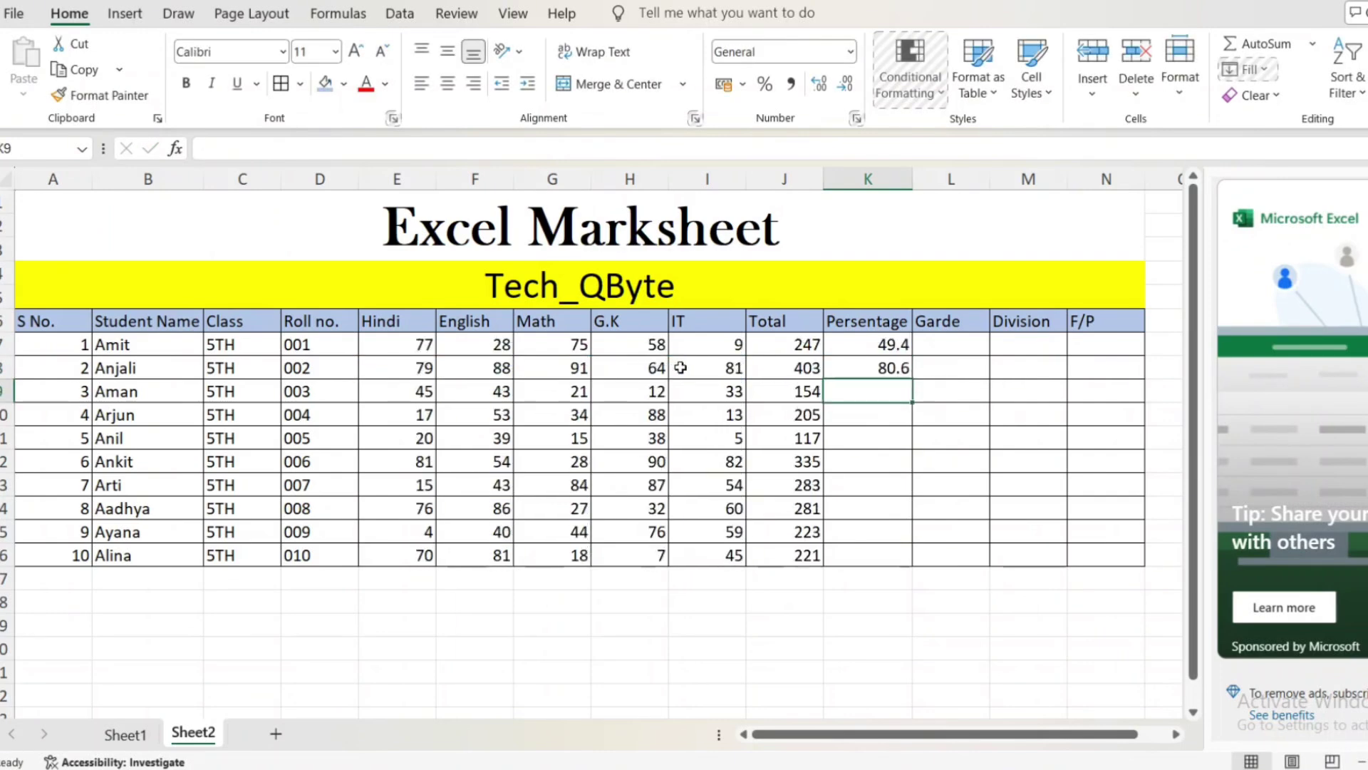
pyautogui.click(864, 366)
pyautogui.doubleClick(912, 379)
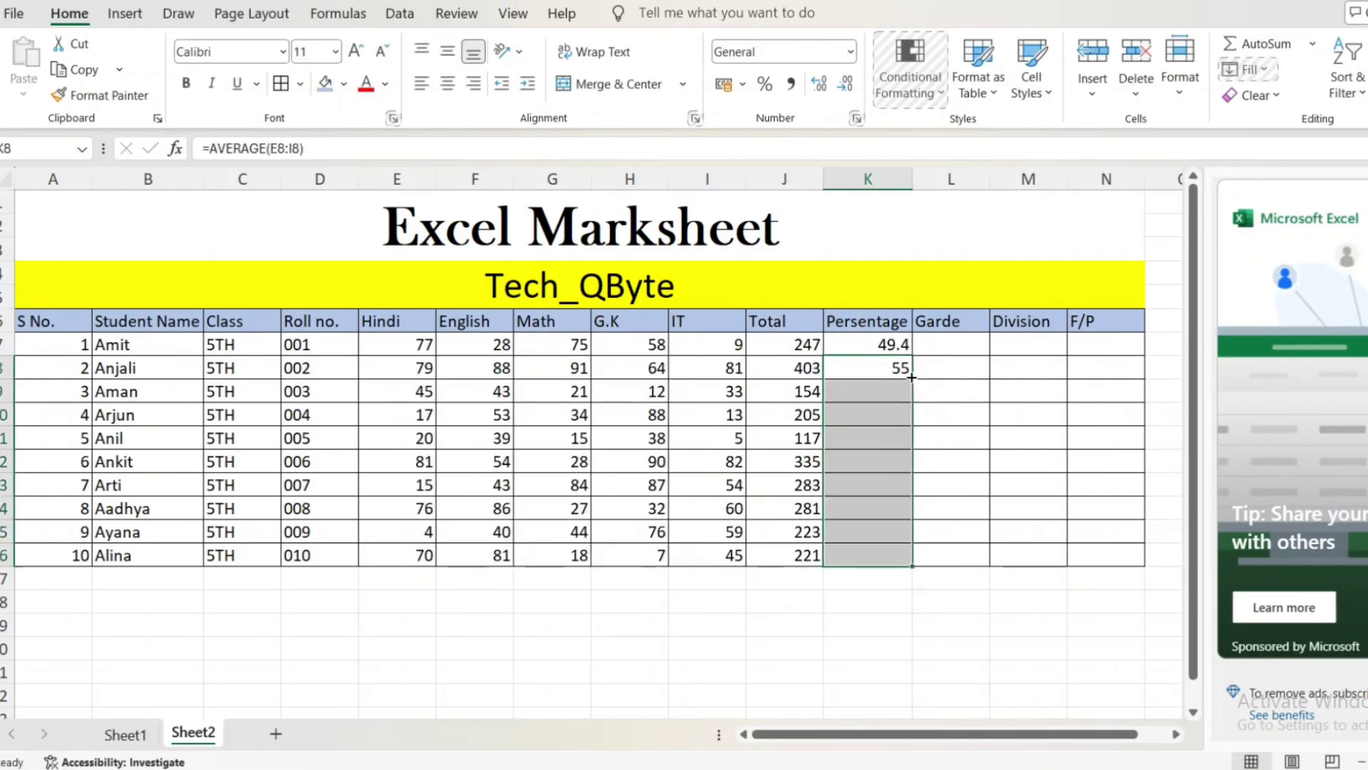
# Begin a LOOKUP formula in L7 for the grade, looking up K7 in the threshold array 0,33,45,60.
pyautogui.click(959, 343)
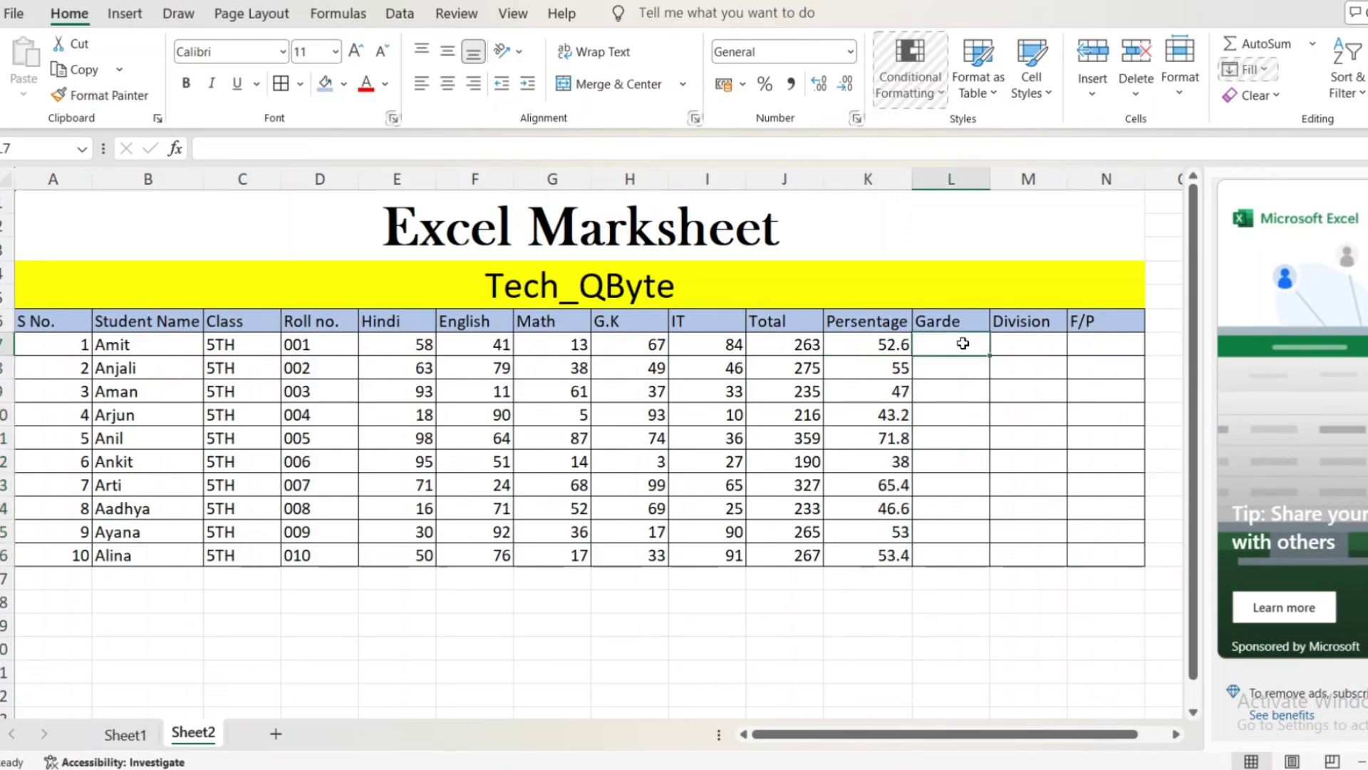
pyautogui.write('=LOOKUP(')
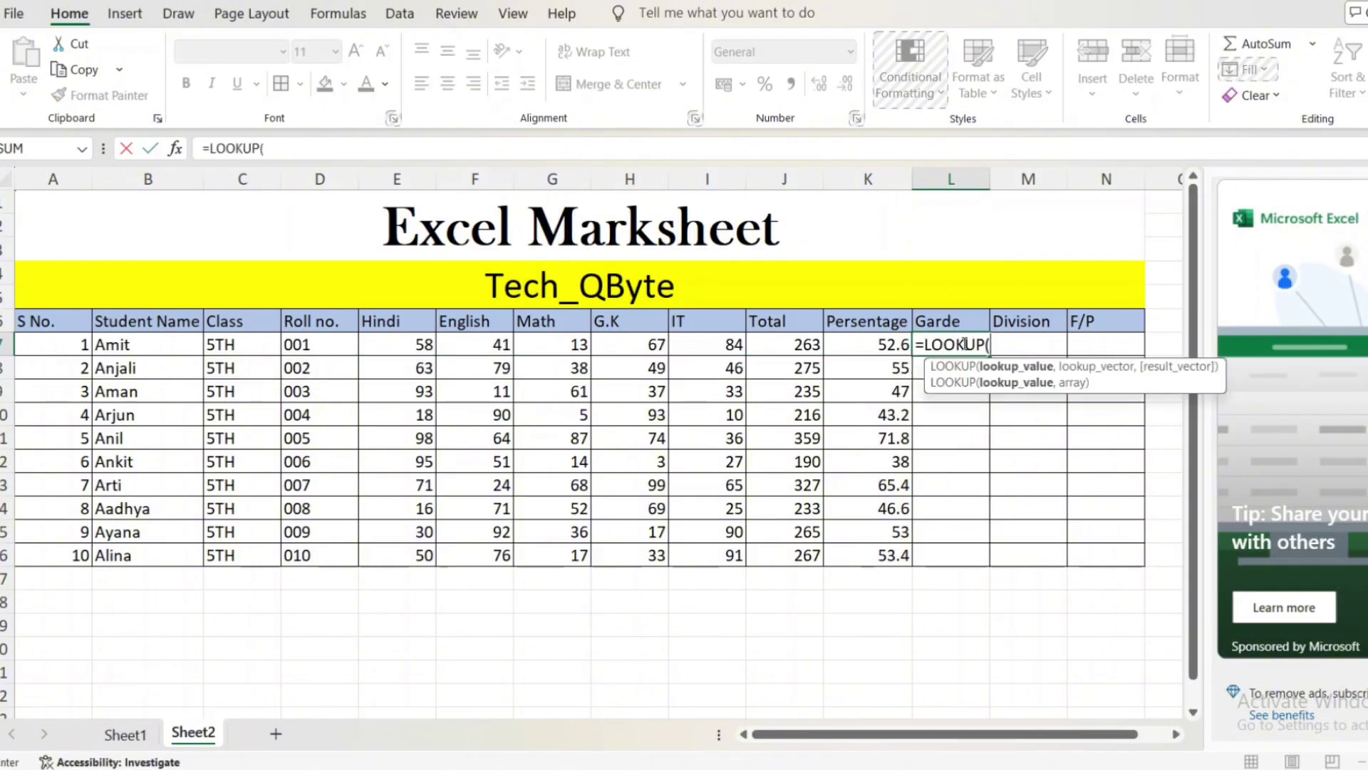
pyautogui.press('Left')
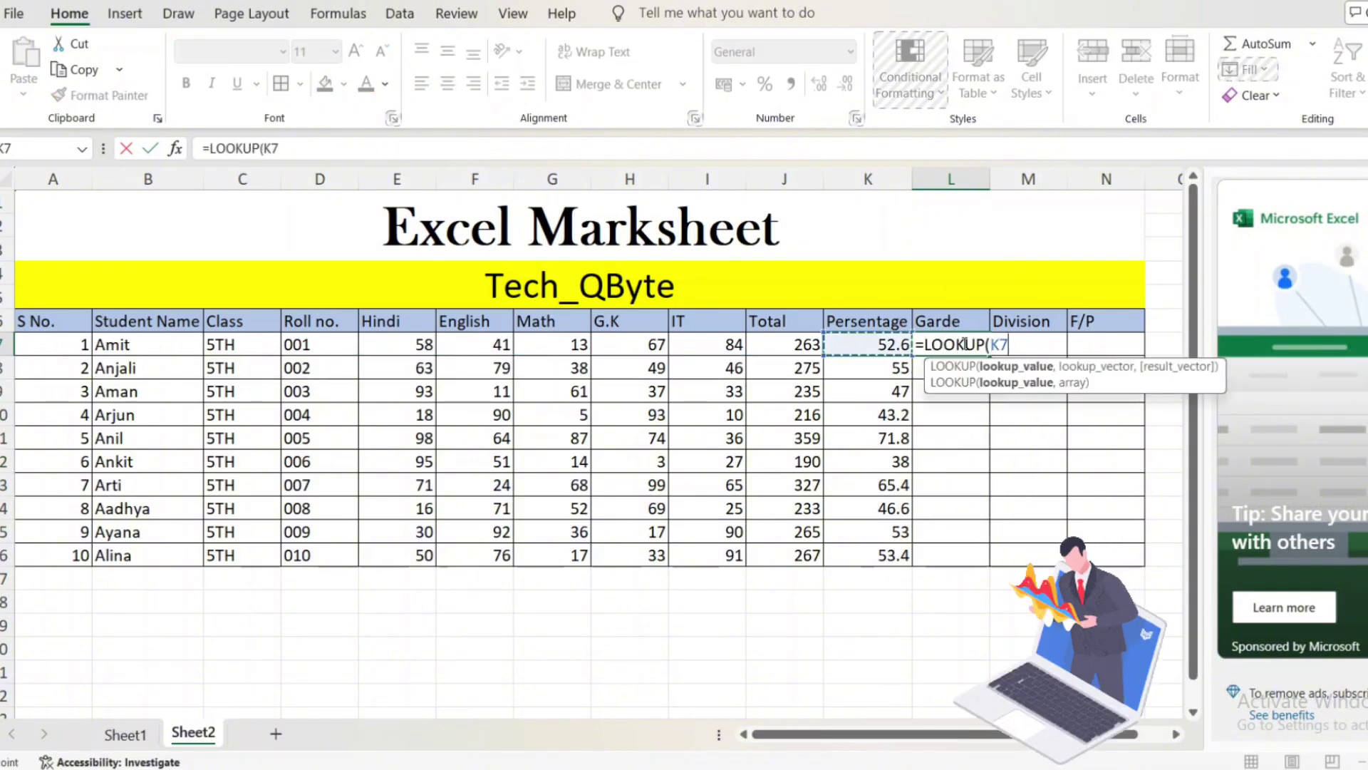
pyautogui.write(',')
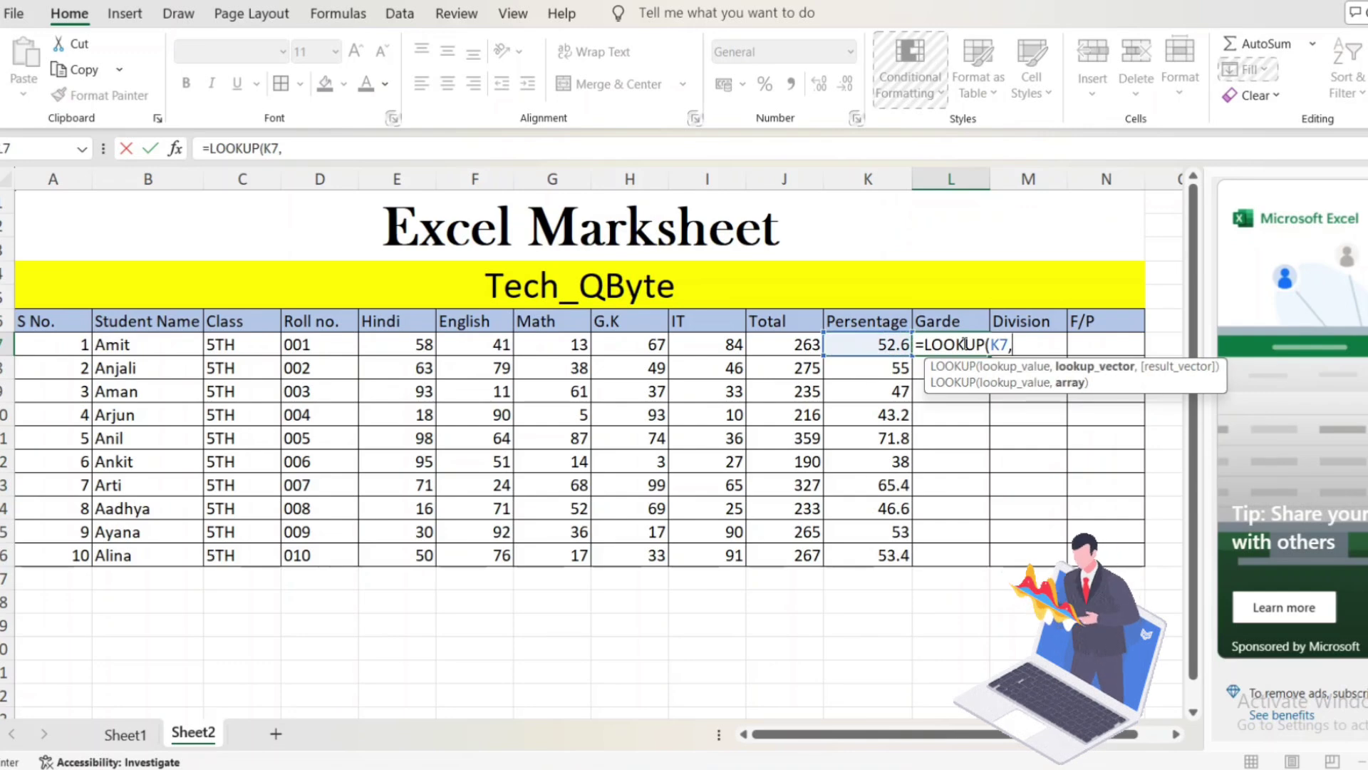
pyautogui.write('{')
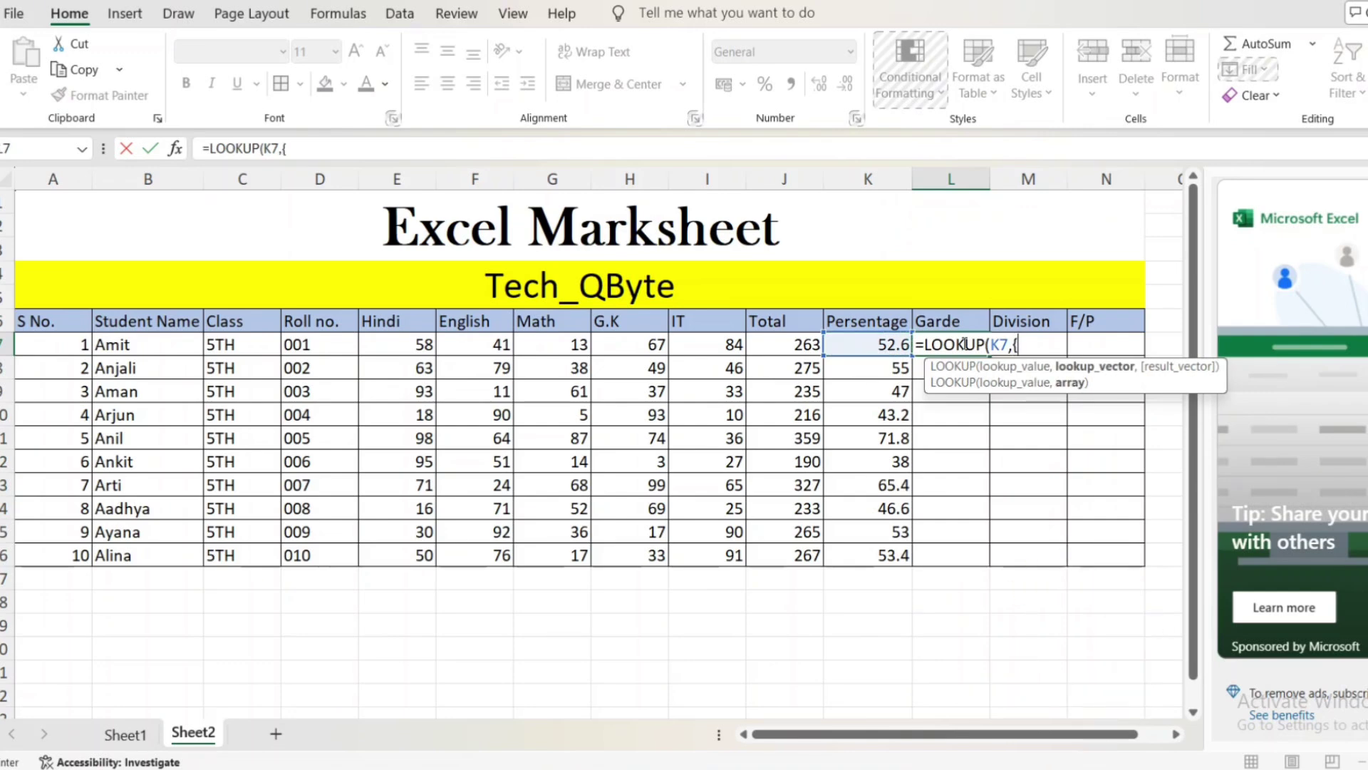
pyautogui.write('0,')
pyautogui.write('33,45,60')
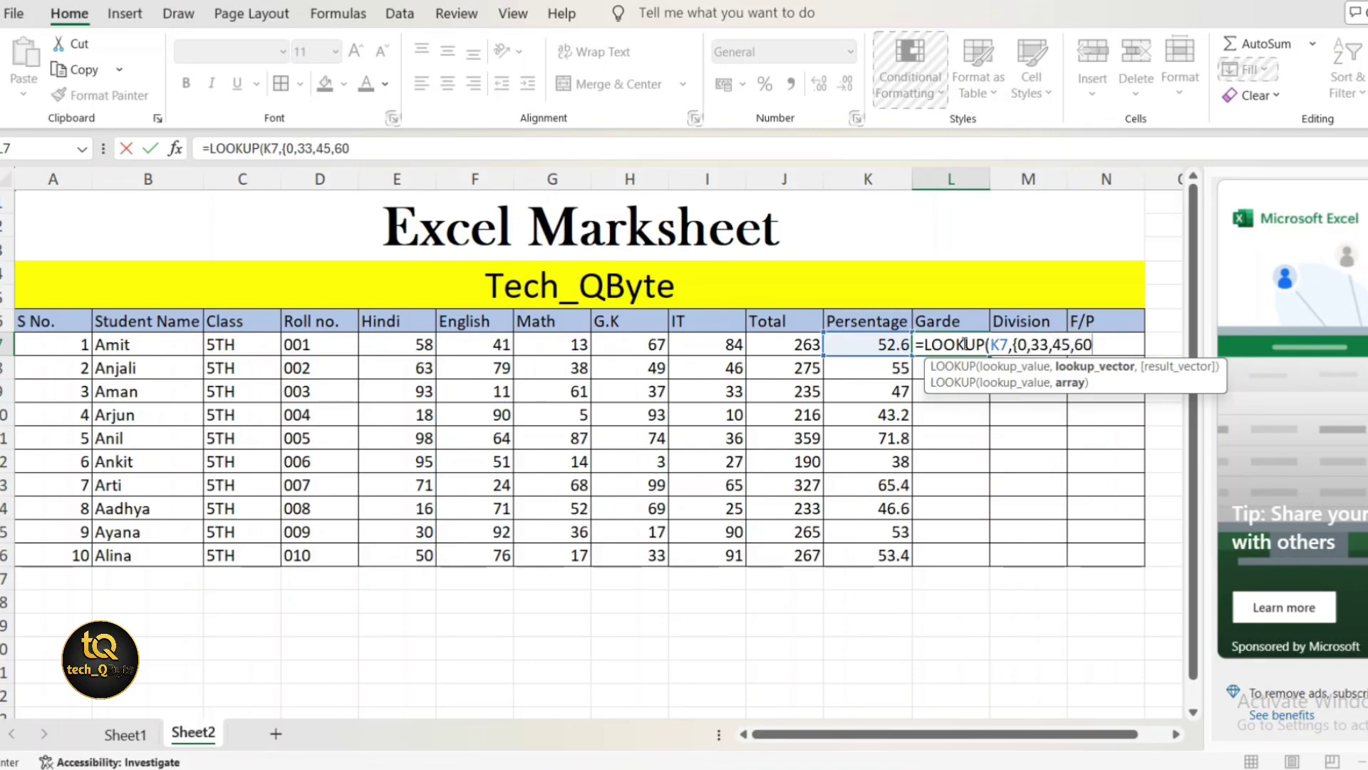
# Complete the grade formula with the result array {"D","C","B","A"} and fill it down from L7 to L16.
pyautogui.write('},{"')
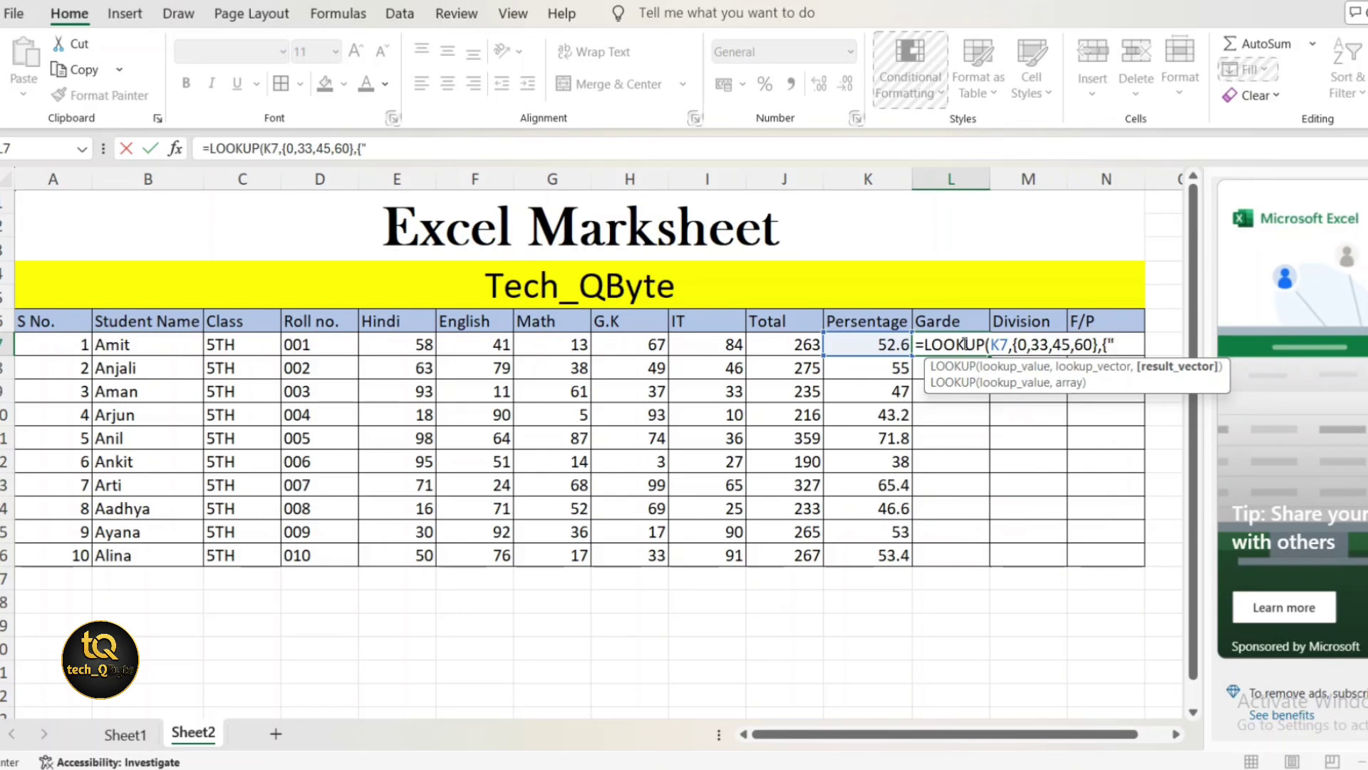
pyautogui.press('capslock')
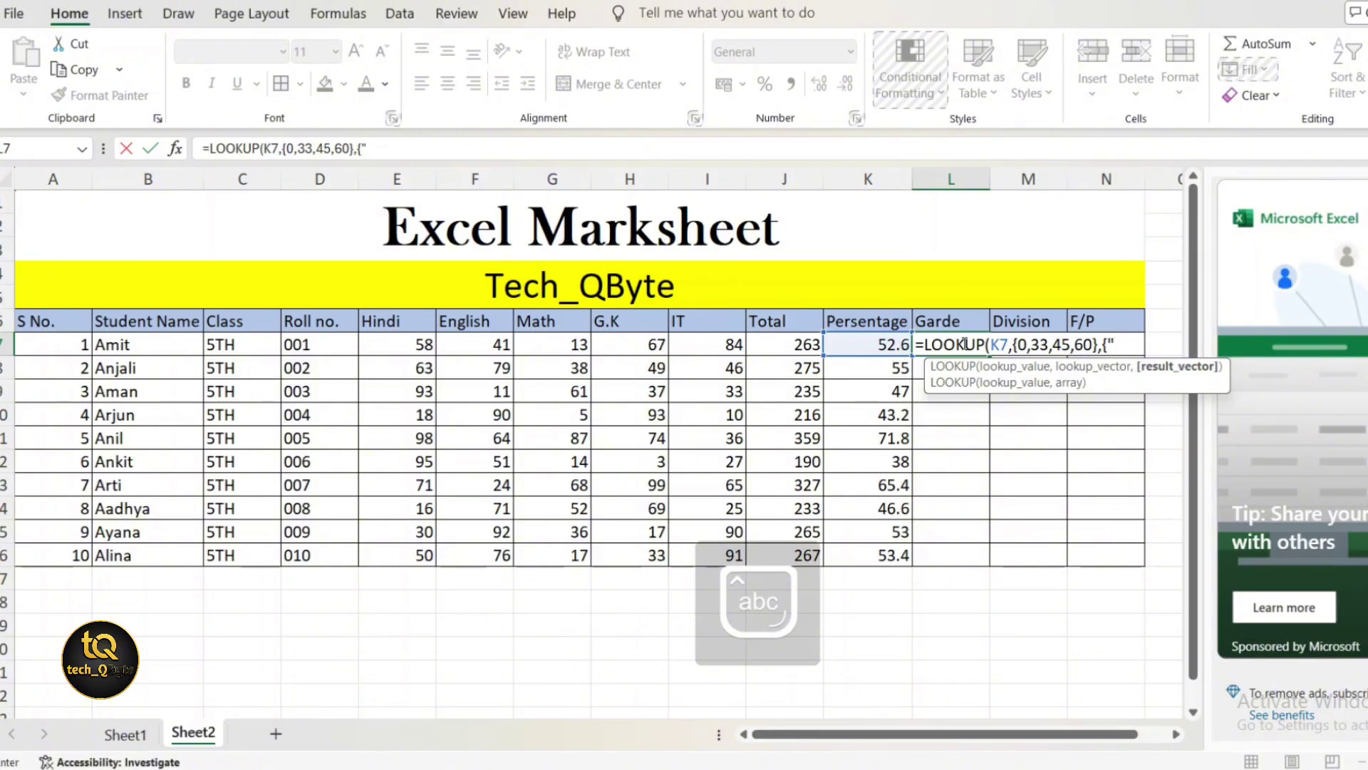
pyautogui.press('capslock')
pyautogui.write('D","')
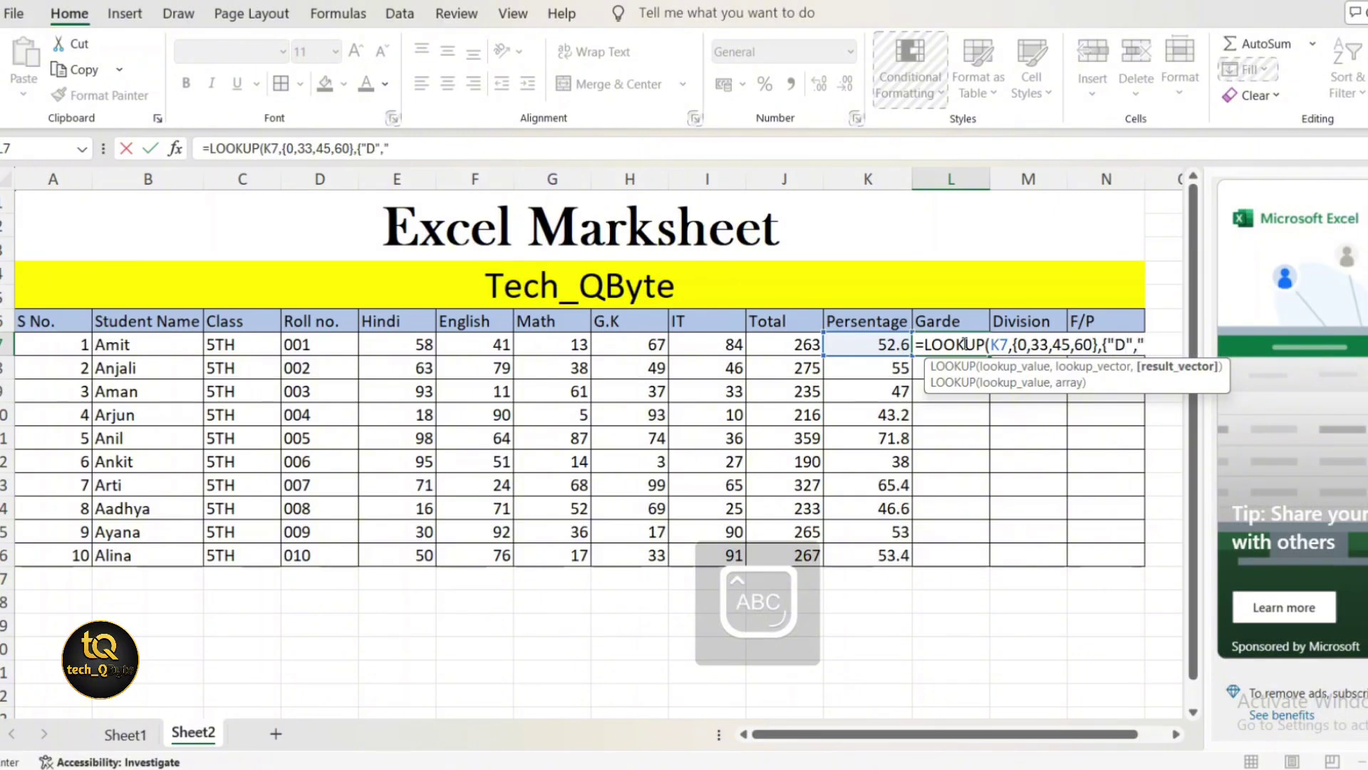
pyautogui.write('C","B","A"')
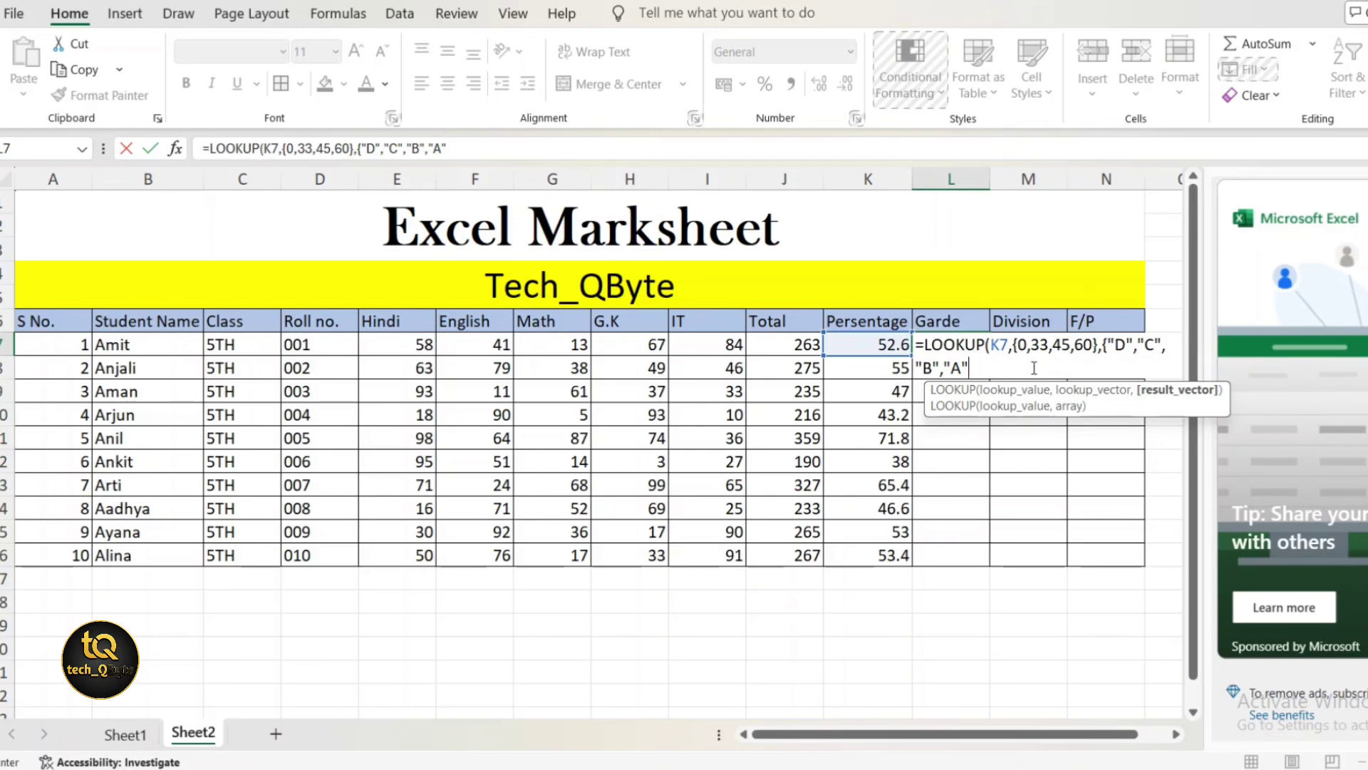
pyautogui.write('})')
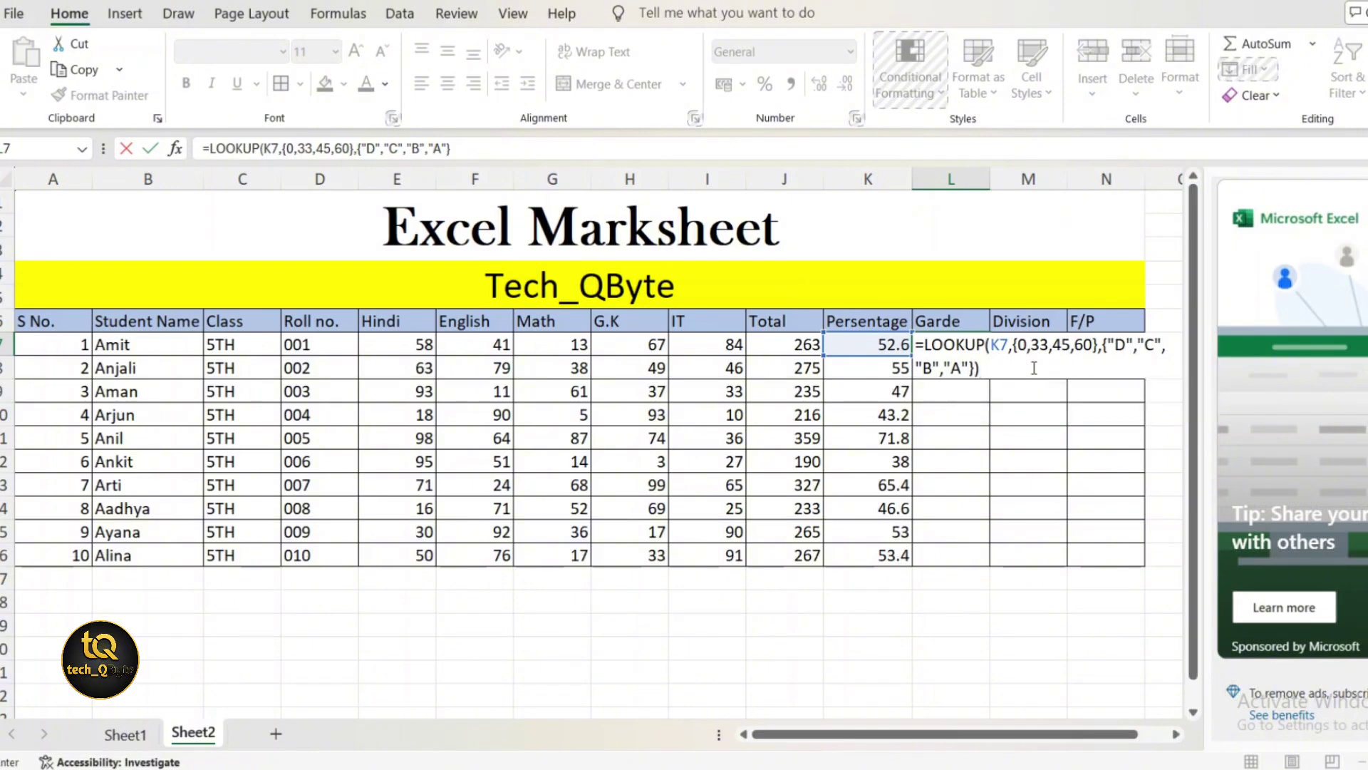
pyautogui.press('Return')
pyautogui.click(957, 344)
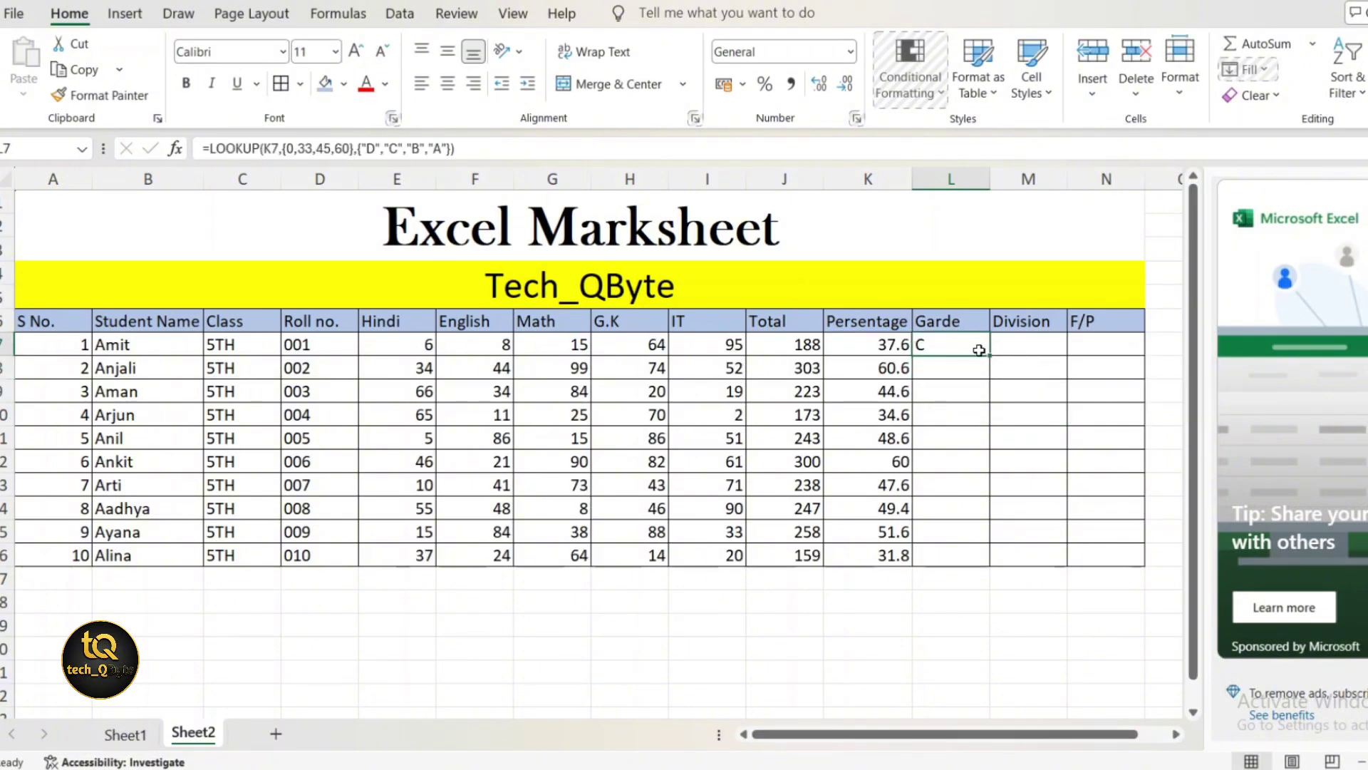
pyautogui.doubleClick(989, 355)
# Begin a LOOKUP formula in M7 for the division, looking up K7 in the threshold array {0,33,45,60}.
pyautogui.click(1038, 347)
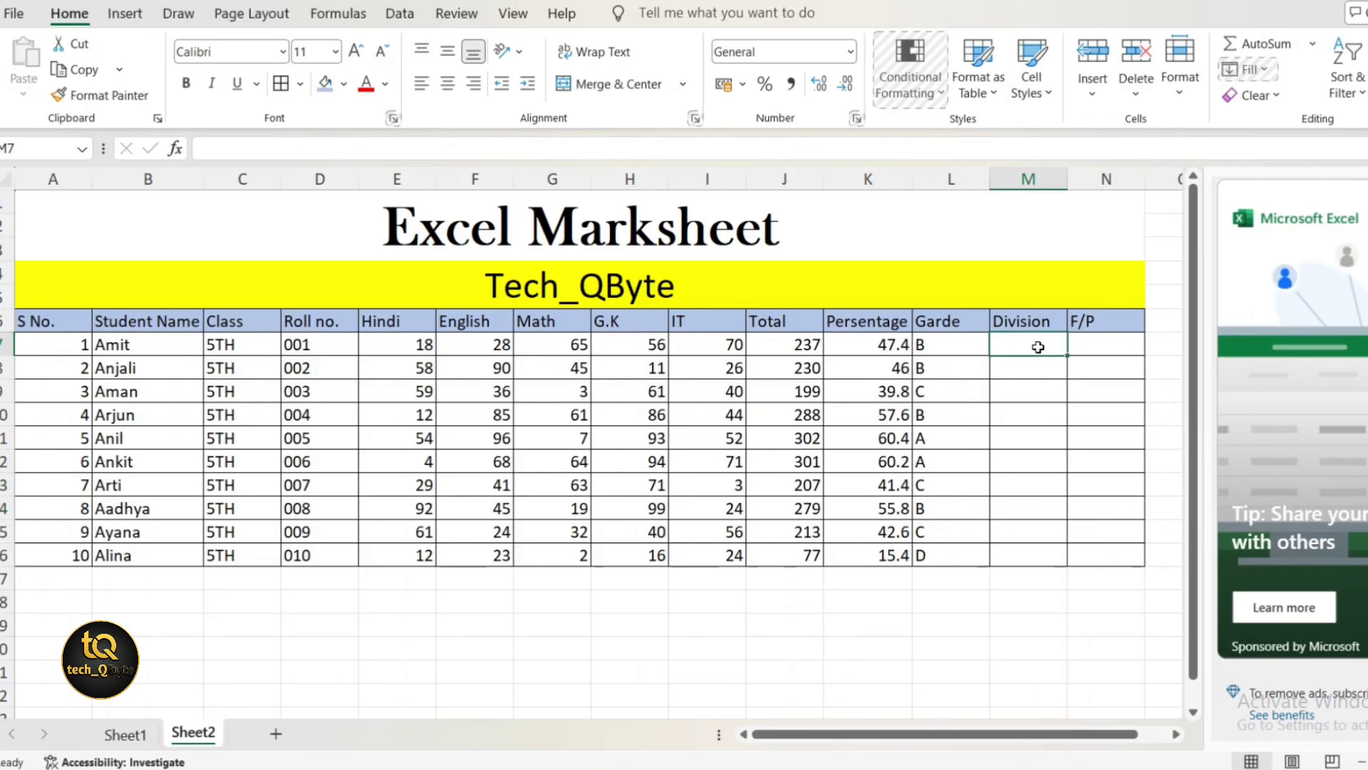
pyautogui.write('=')
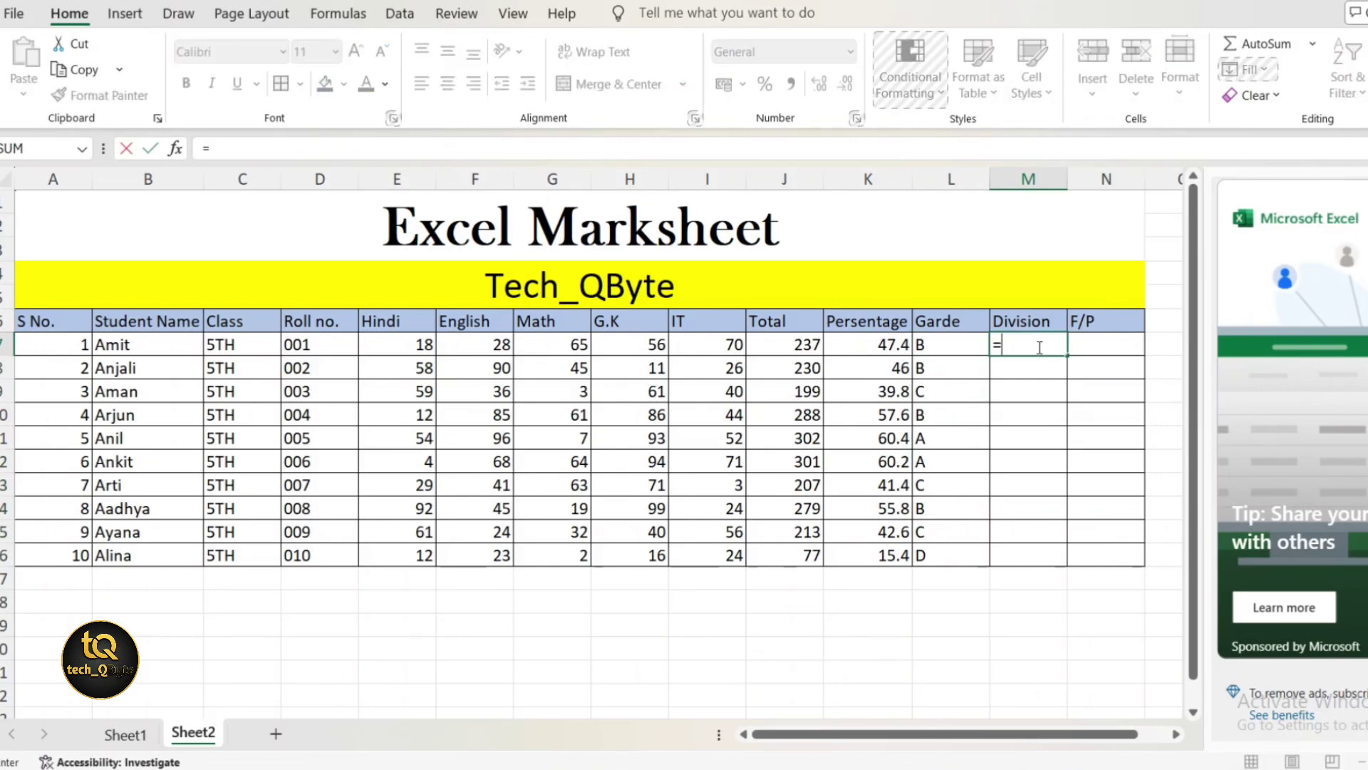
pyautogui.write('LOOKUP(')
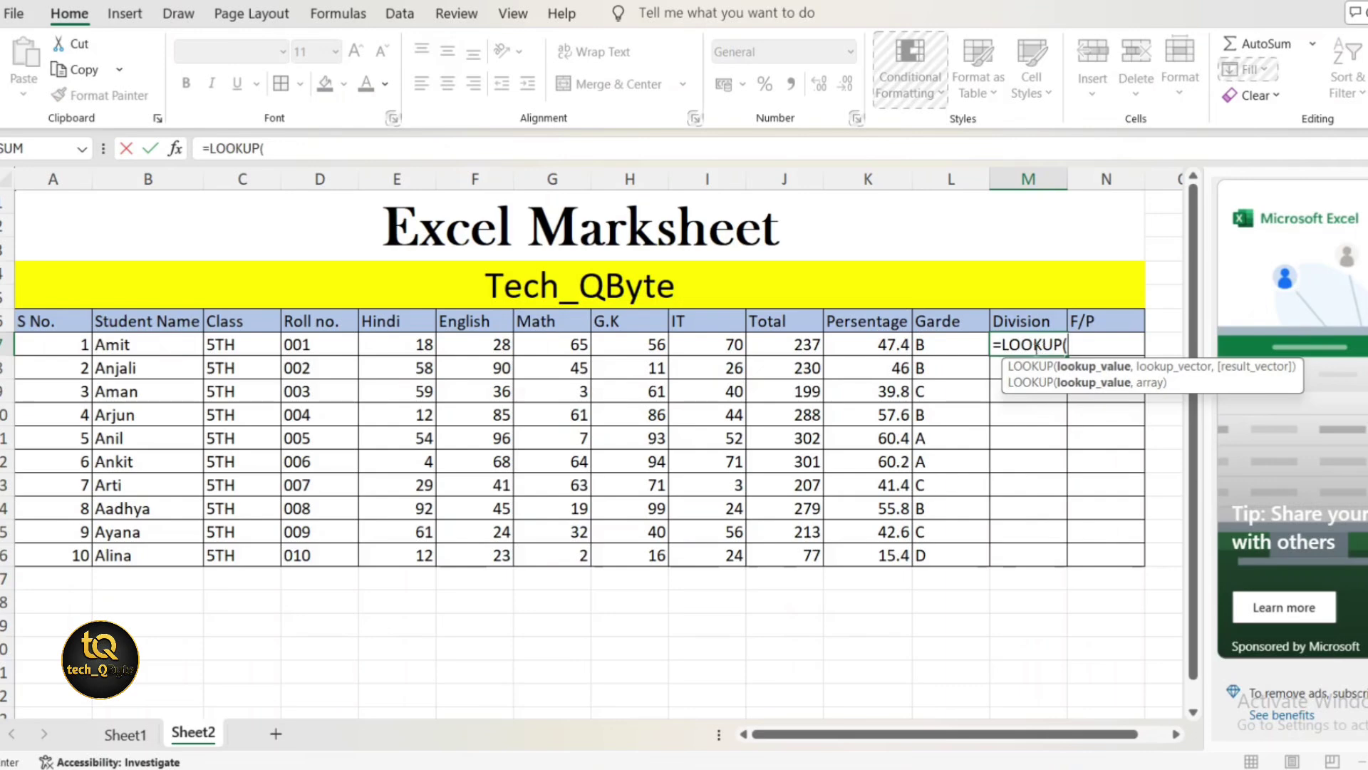
pyautogui.click(875, 352)
pyautogui.write(',{0,33')
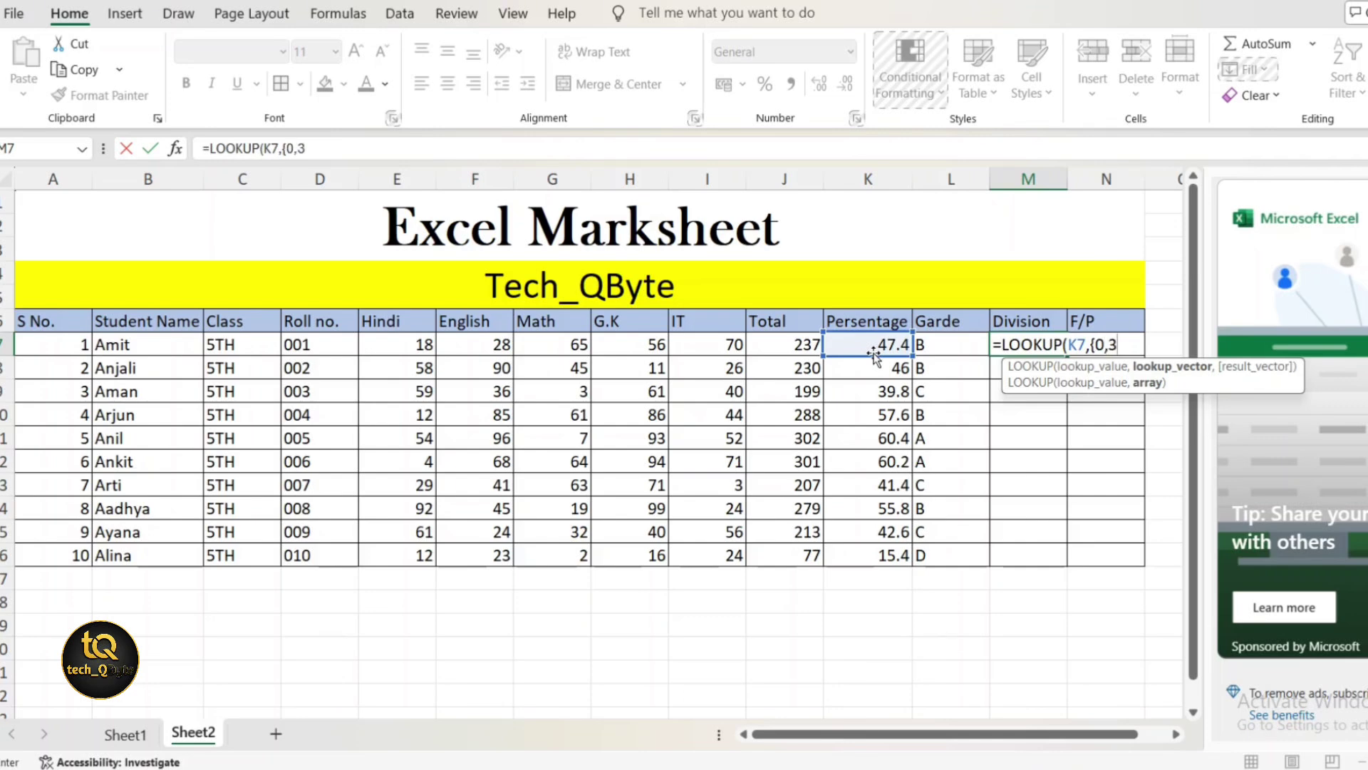
pyautogui.write(',45,60},{')
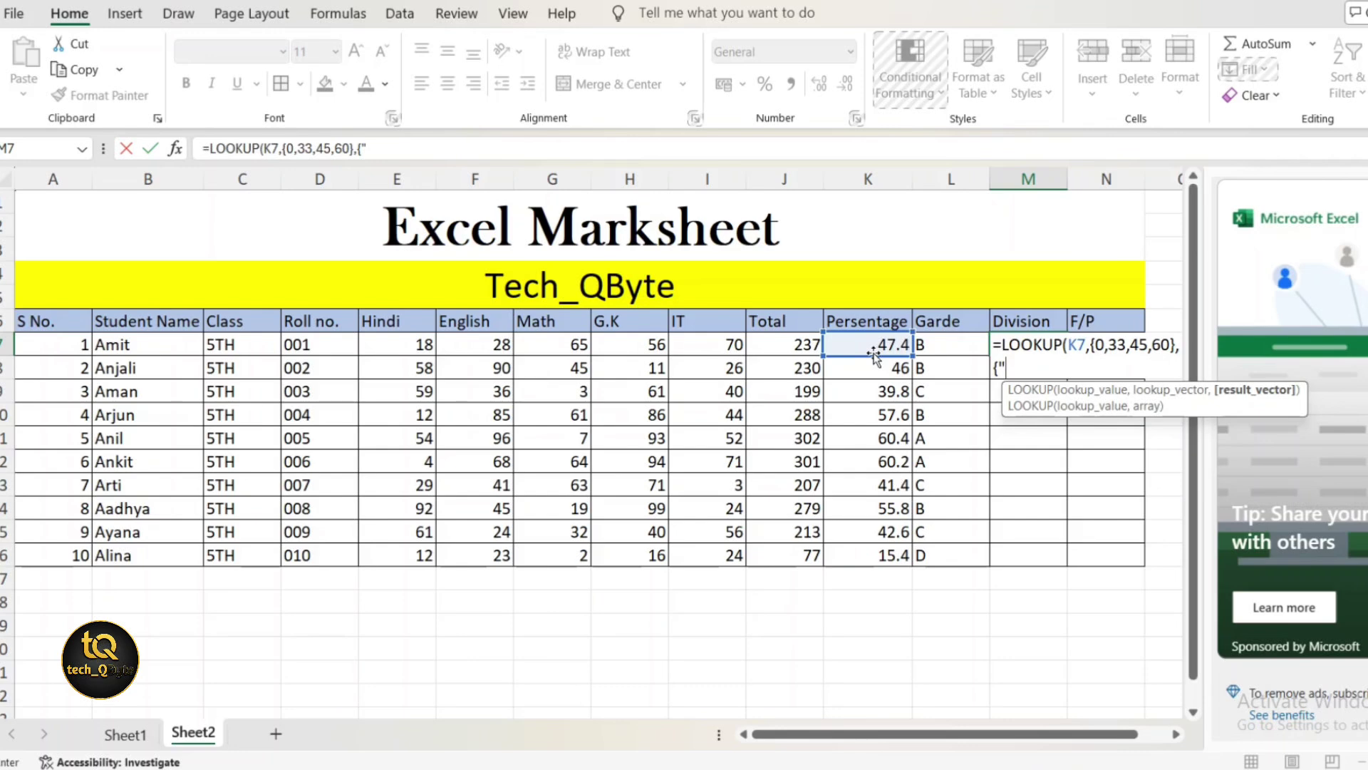
# Start the result array of the M7 division formula with "Fourth" and "Third".
pyautogui.write('F')
pyautogui.press('capslock')
pyautogui.write('ourth","')
pyautogui.press('capslock')
pyautogui.write('T')
pyautogui.press('capslock')
pyautogui.write('hird"')
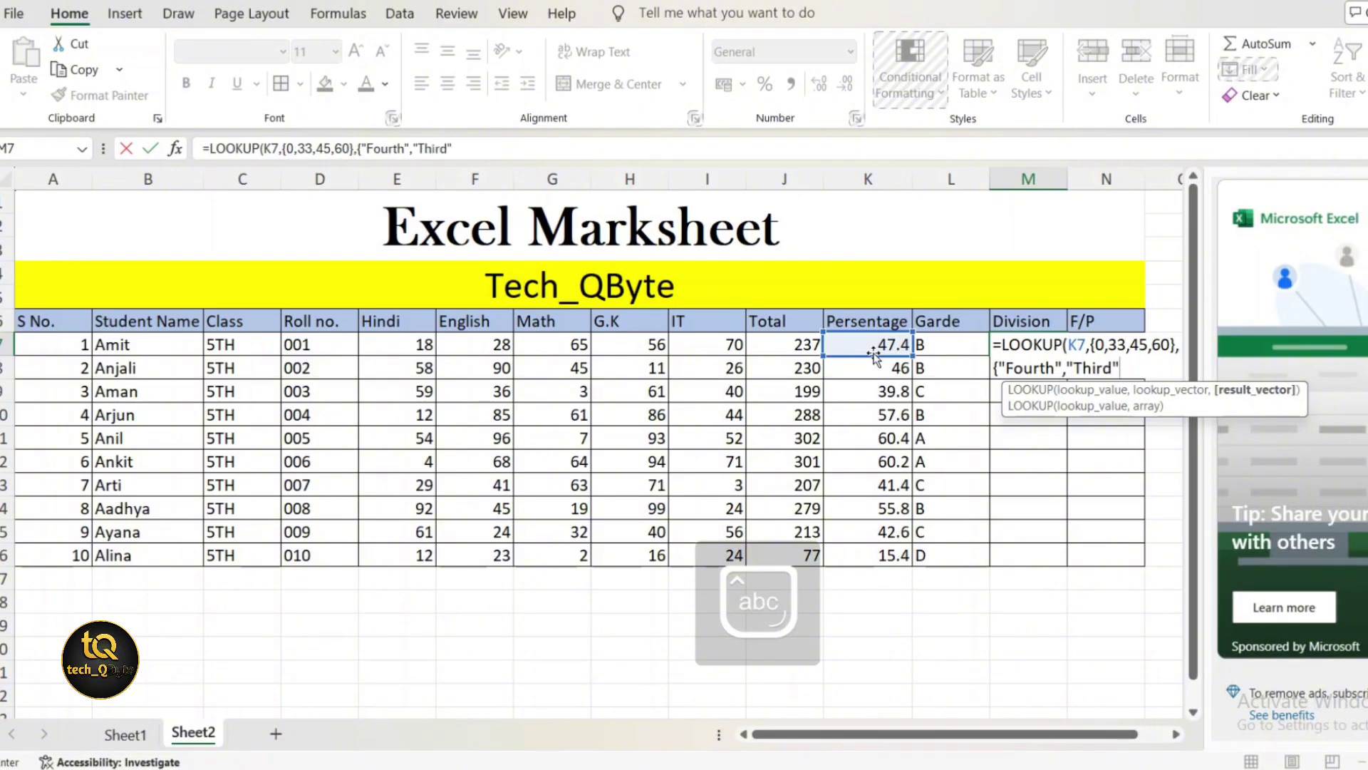
# Add "Second" as the third result in the M7 division formula's array.
pyautogui.write(',"s')
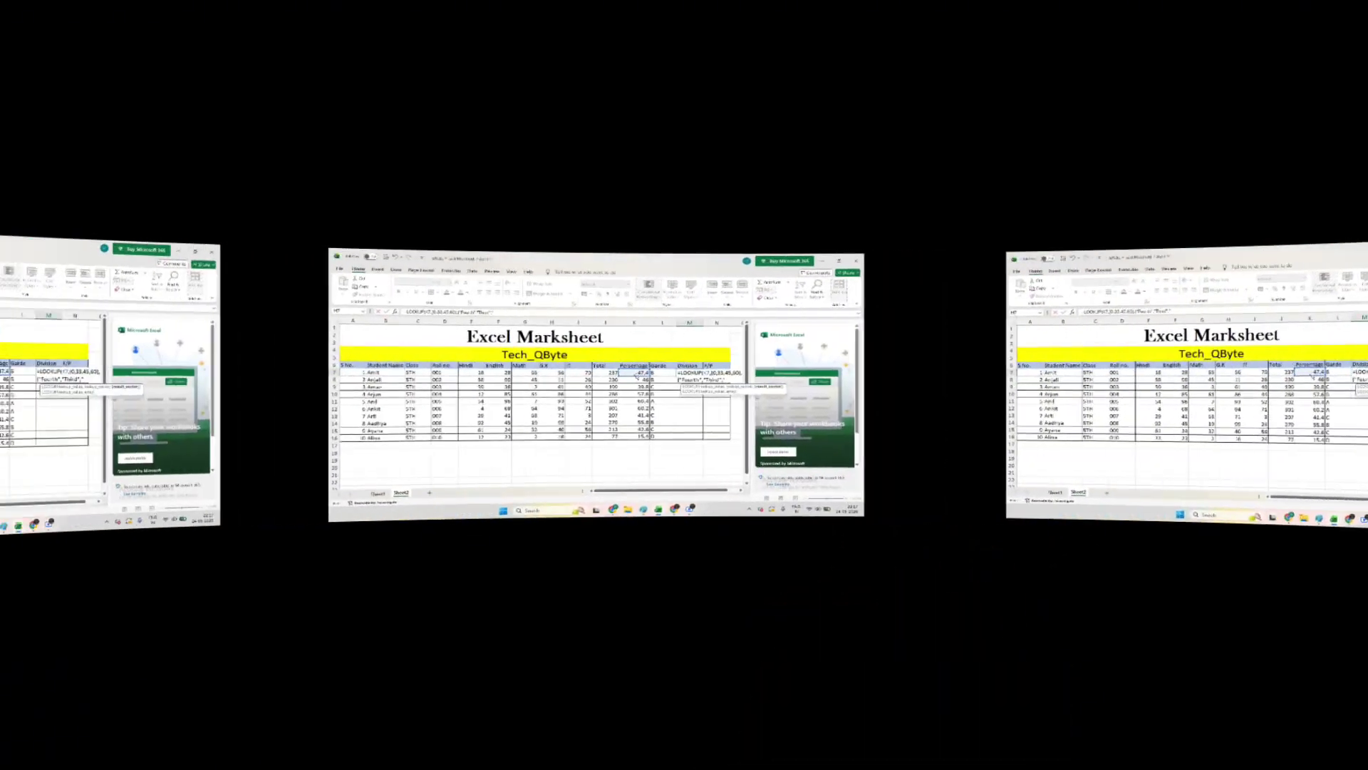
pyautogui.press('capslock')
pyautogui.write('S')
pyautogui.press('capslock')
pyautogui.write('econ')
pyautogui.write('d')
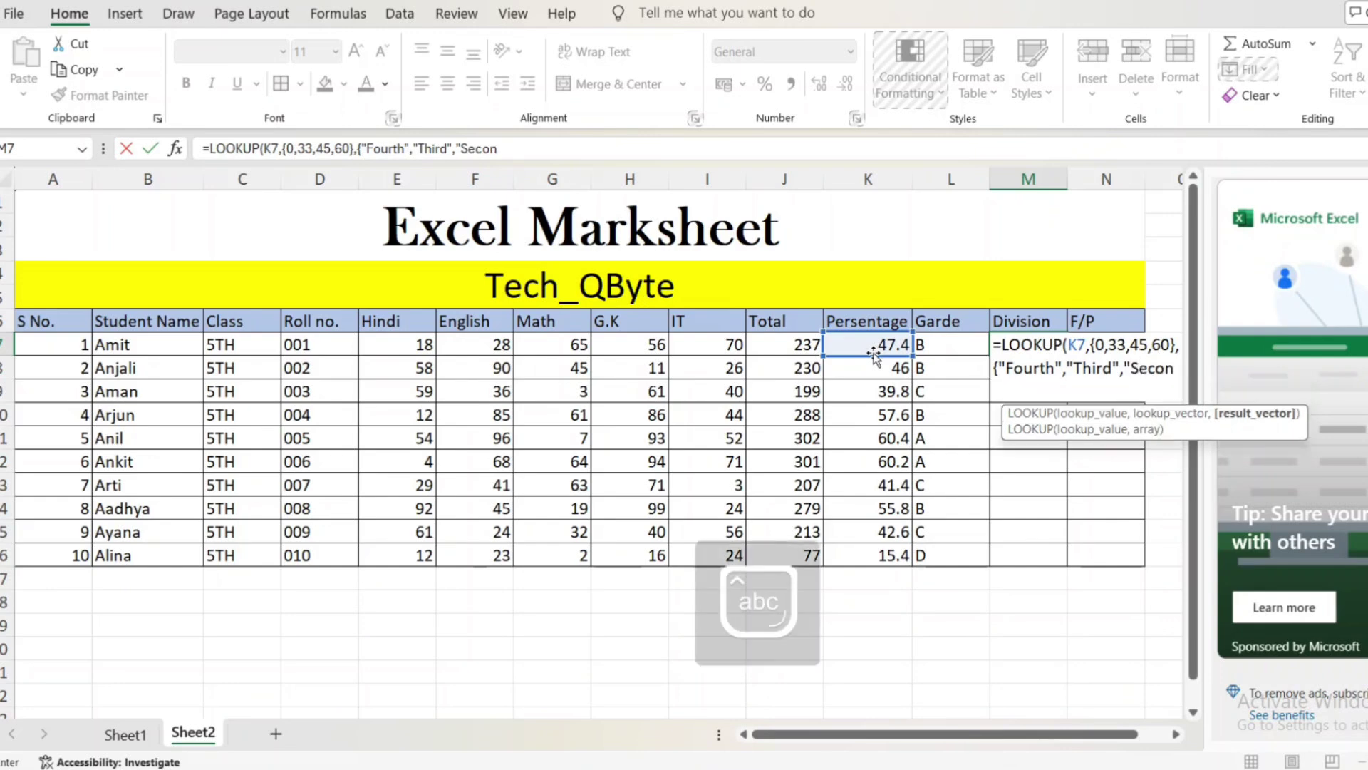
pyautogui.write('","')
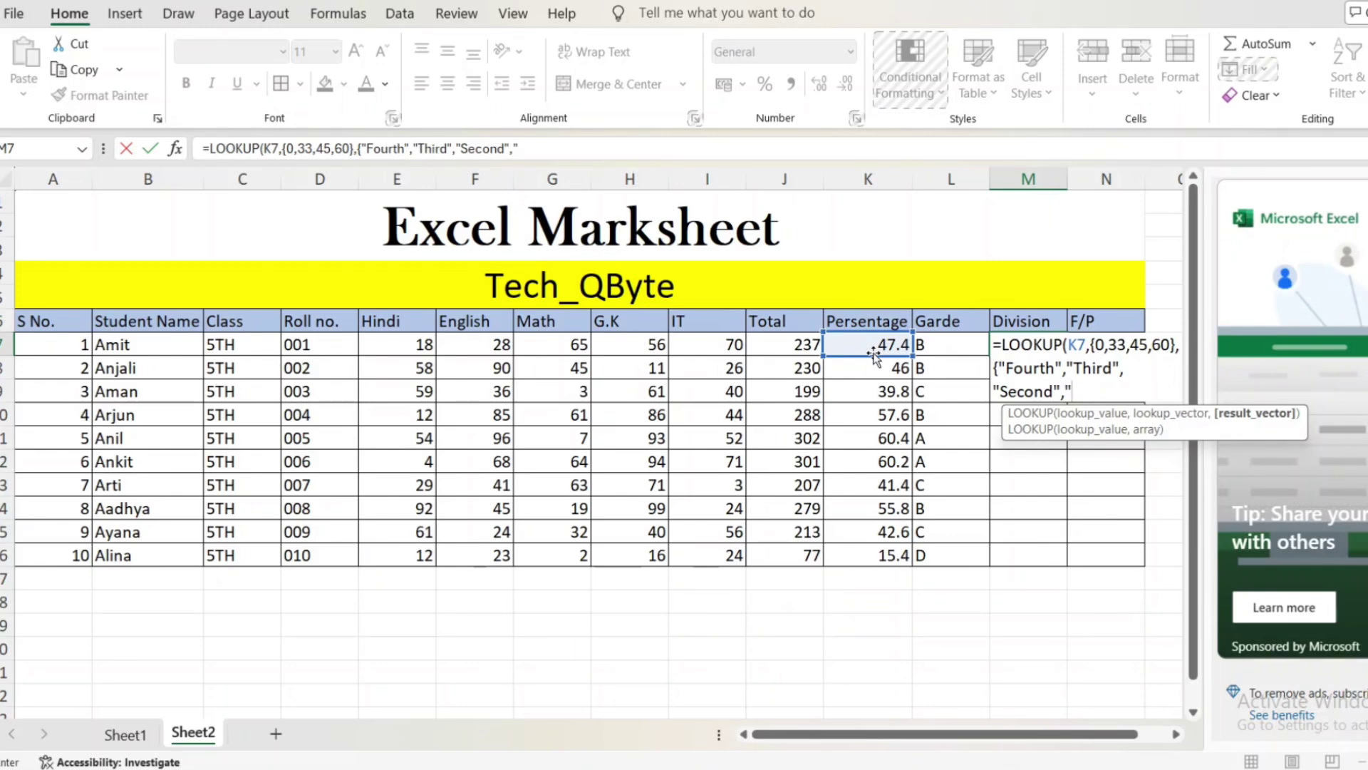
# Complete the division formula with "First" as the last result and fill it down from M7 to M16.
pyautogui.write('f')
pyautogui.press('BackSpace')
pyautogui.press('capslock')
pyautogui.write('F')
pyautogui.press('capslock')
pyautogui.write('irst')
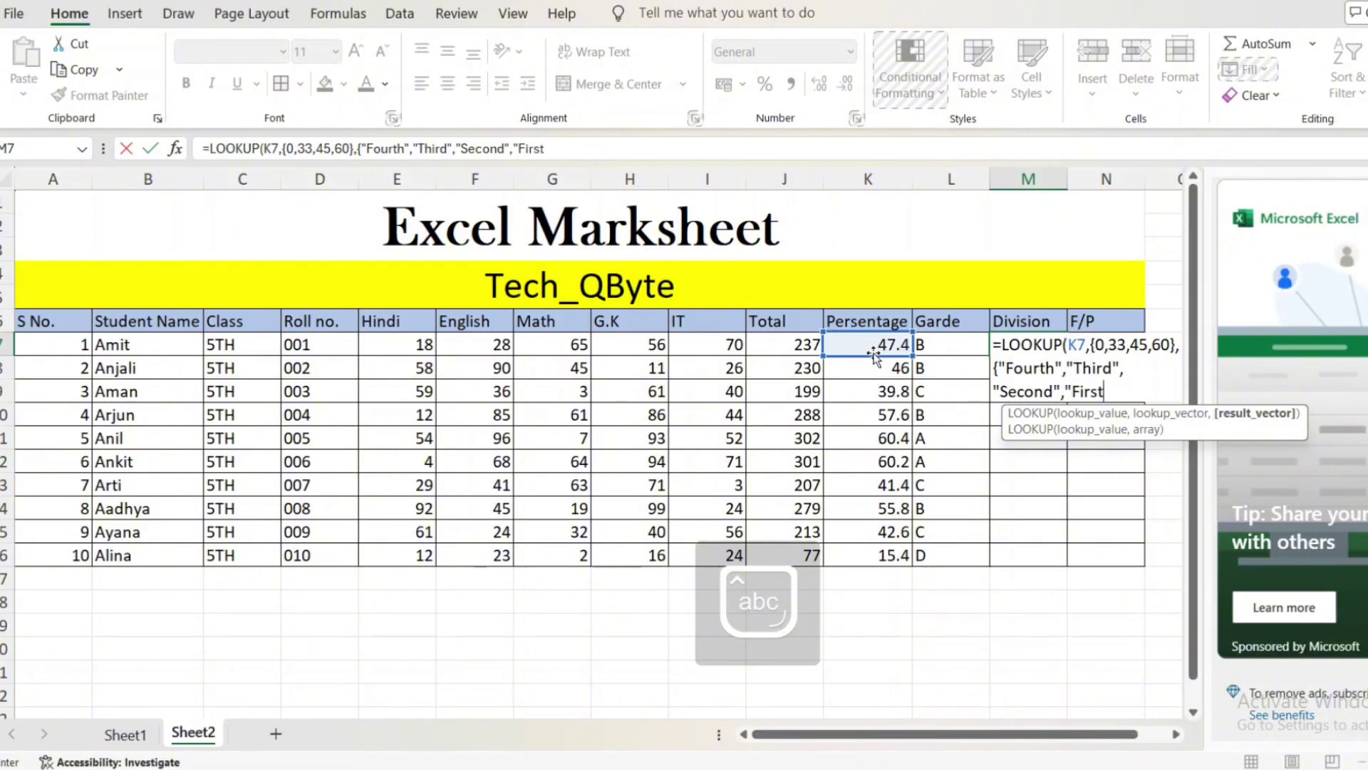
pyautogui.write('"})')
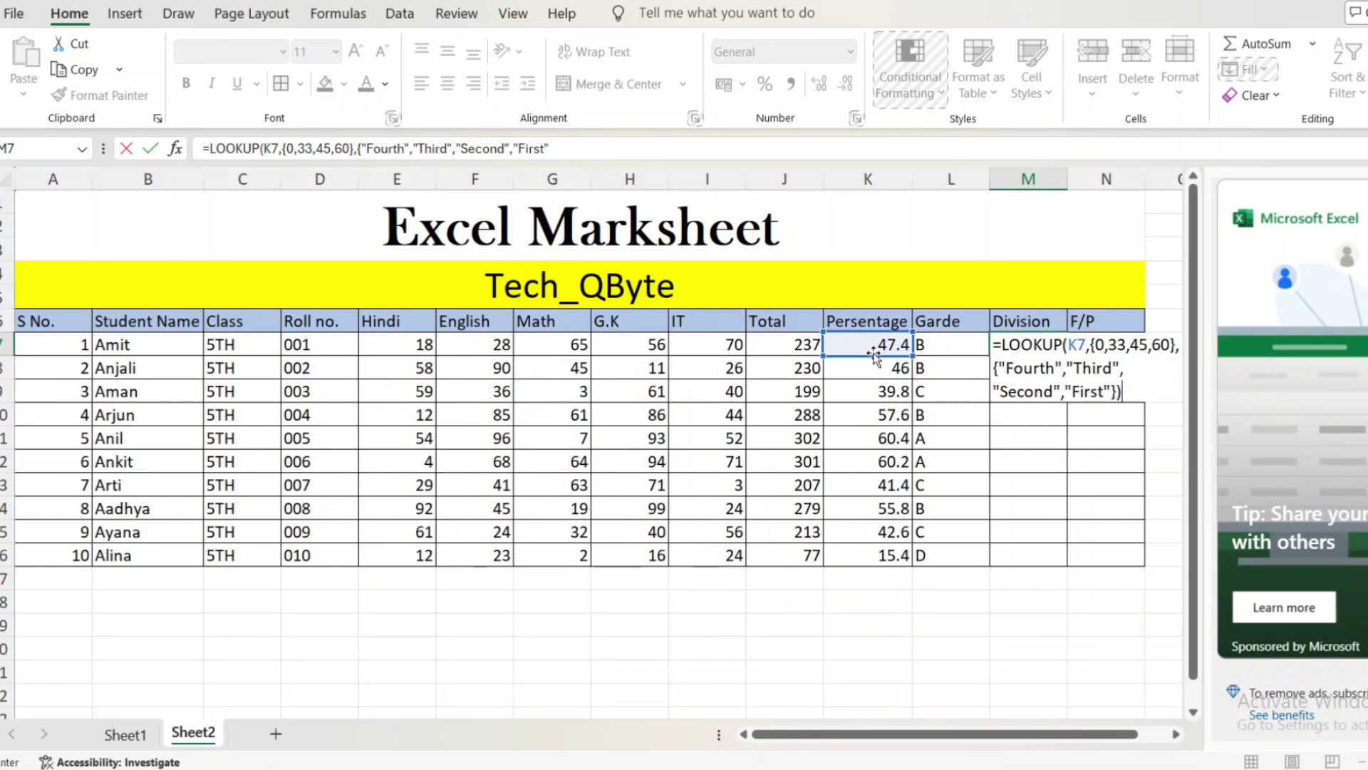
pyautogui.press('Return')
pyautogui.press('Up')
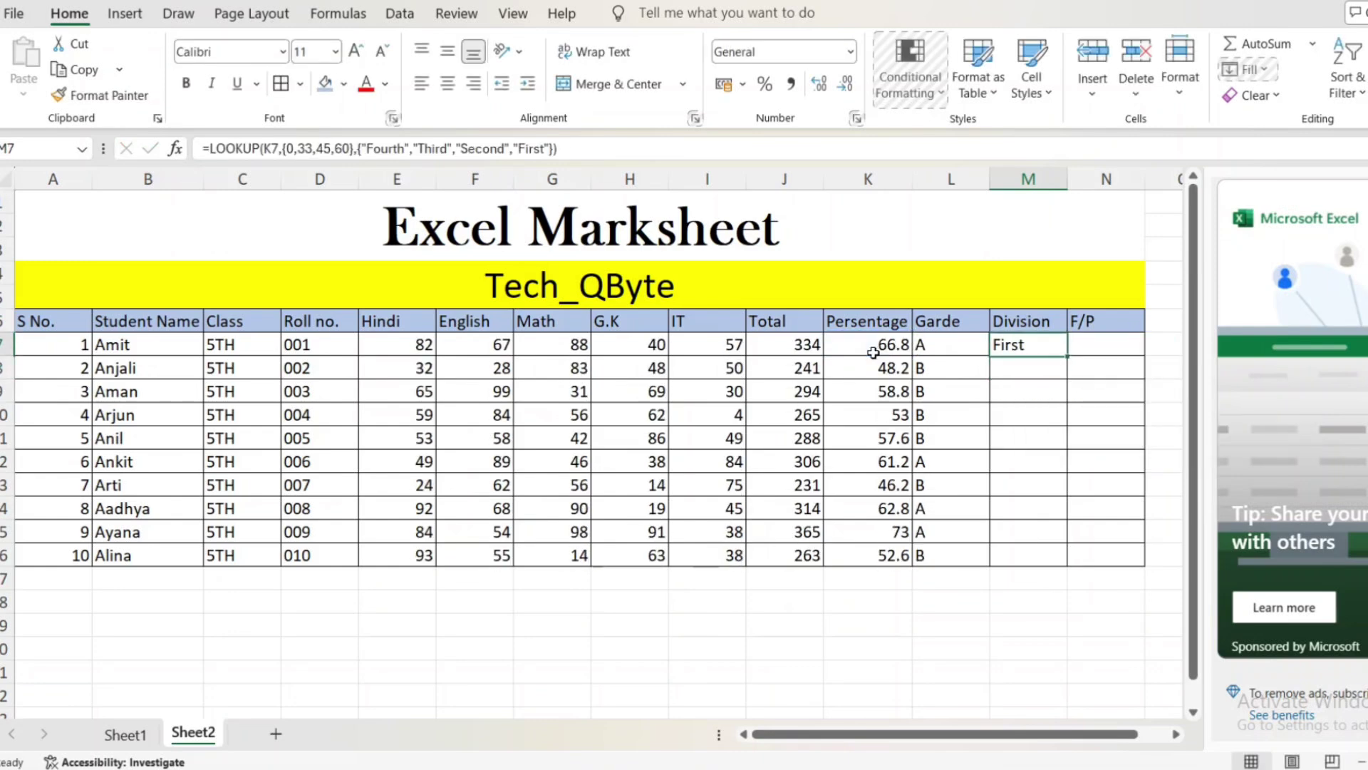
pyautogui.doubleClick(1066, 356)
# Review the first student's percentage, grade and division formulas in K7, L7 and M7.
pyautogui.click(1131, 349)
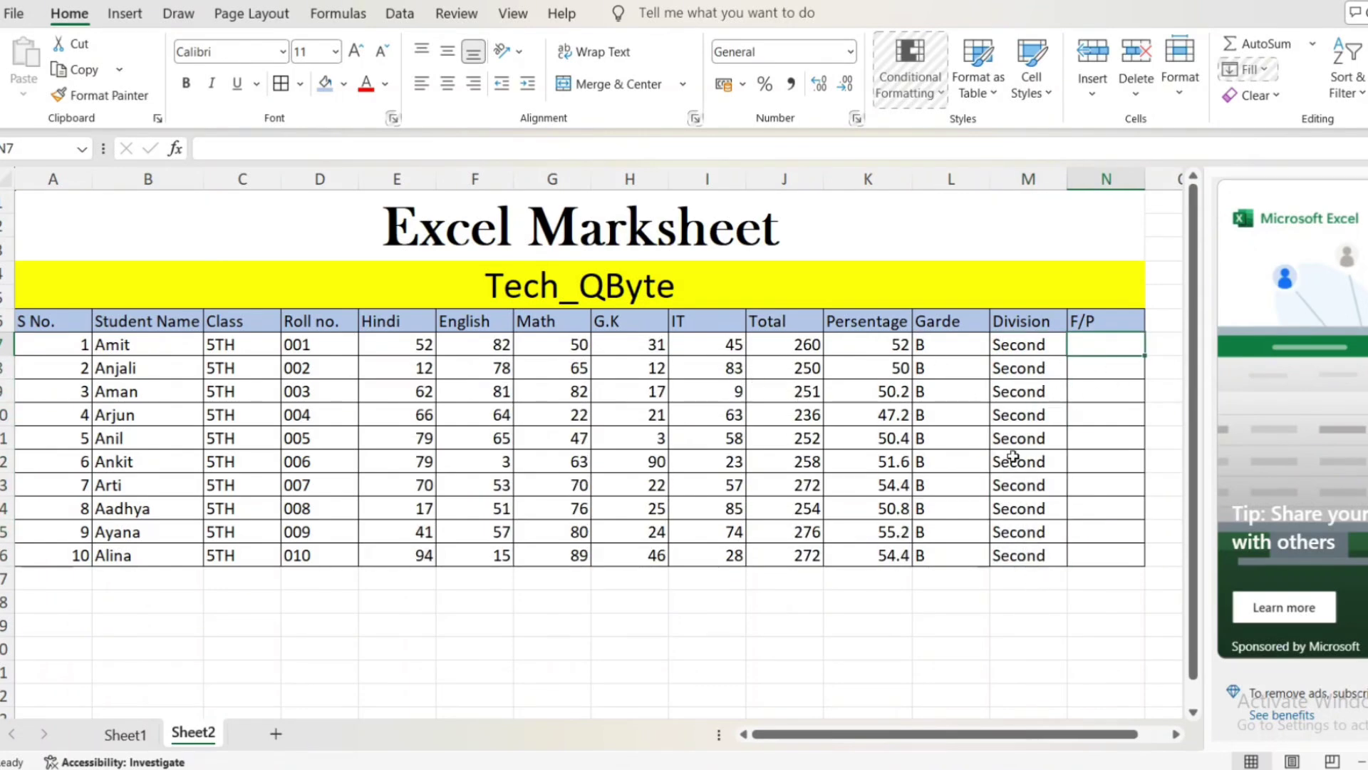
pyautogui.click(891, 346)
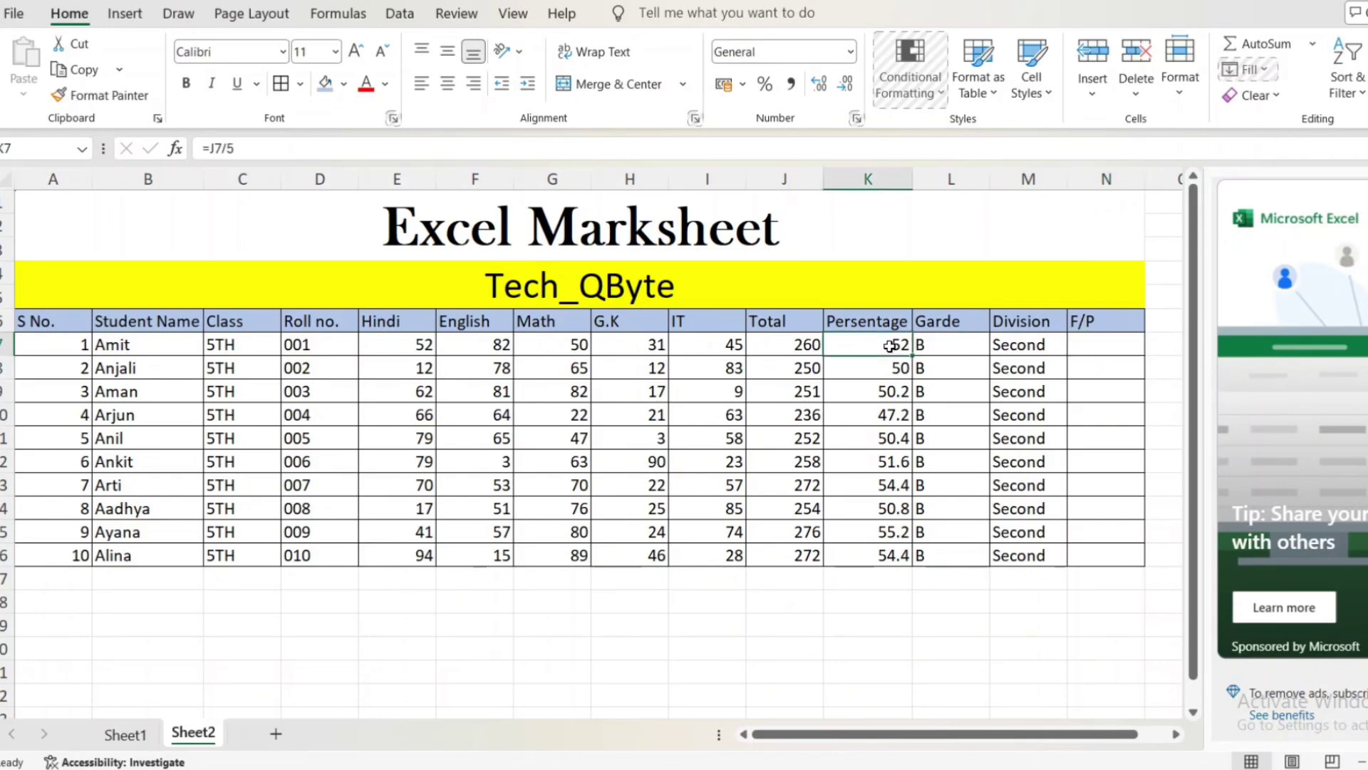
pyautogui.click(937, 351)
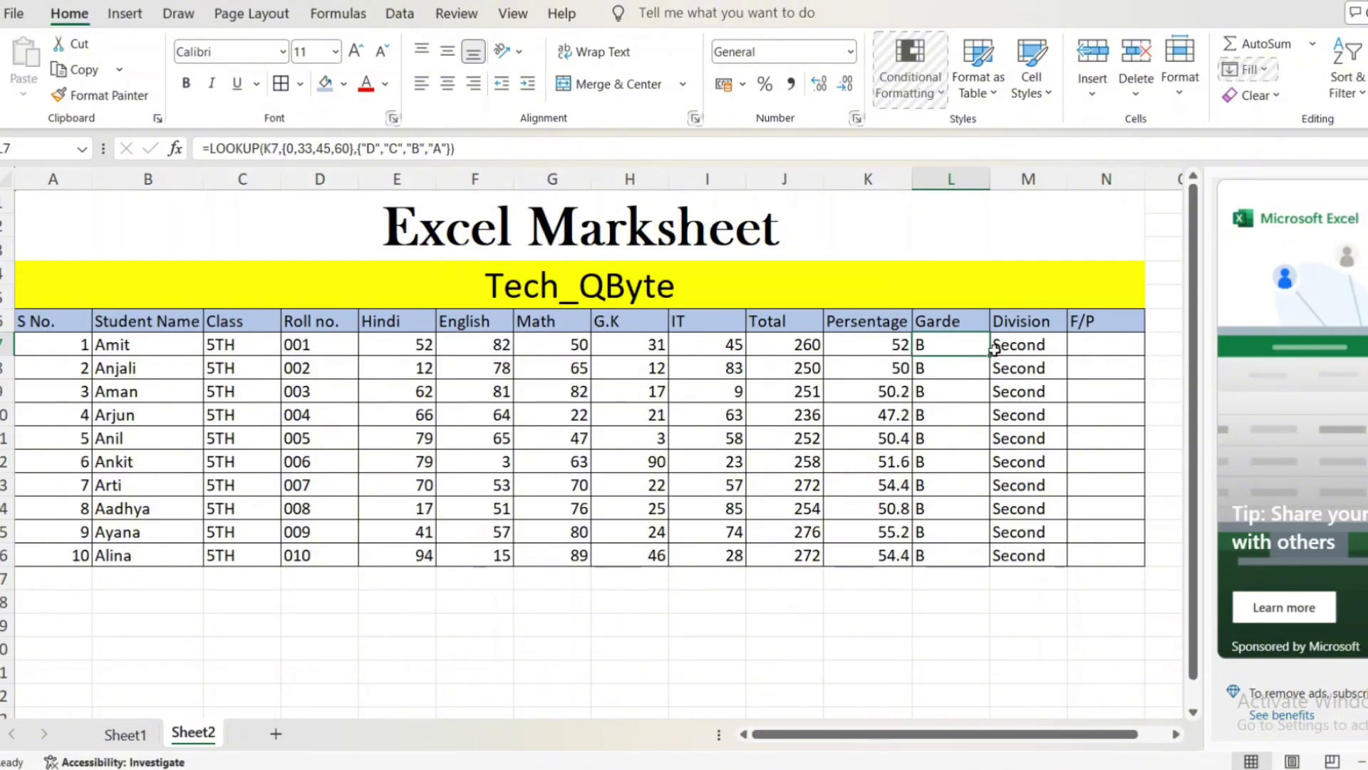
pyautogui.click(1023, 347)
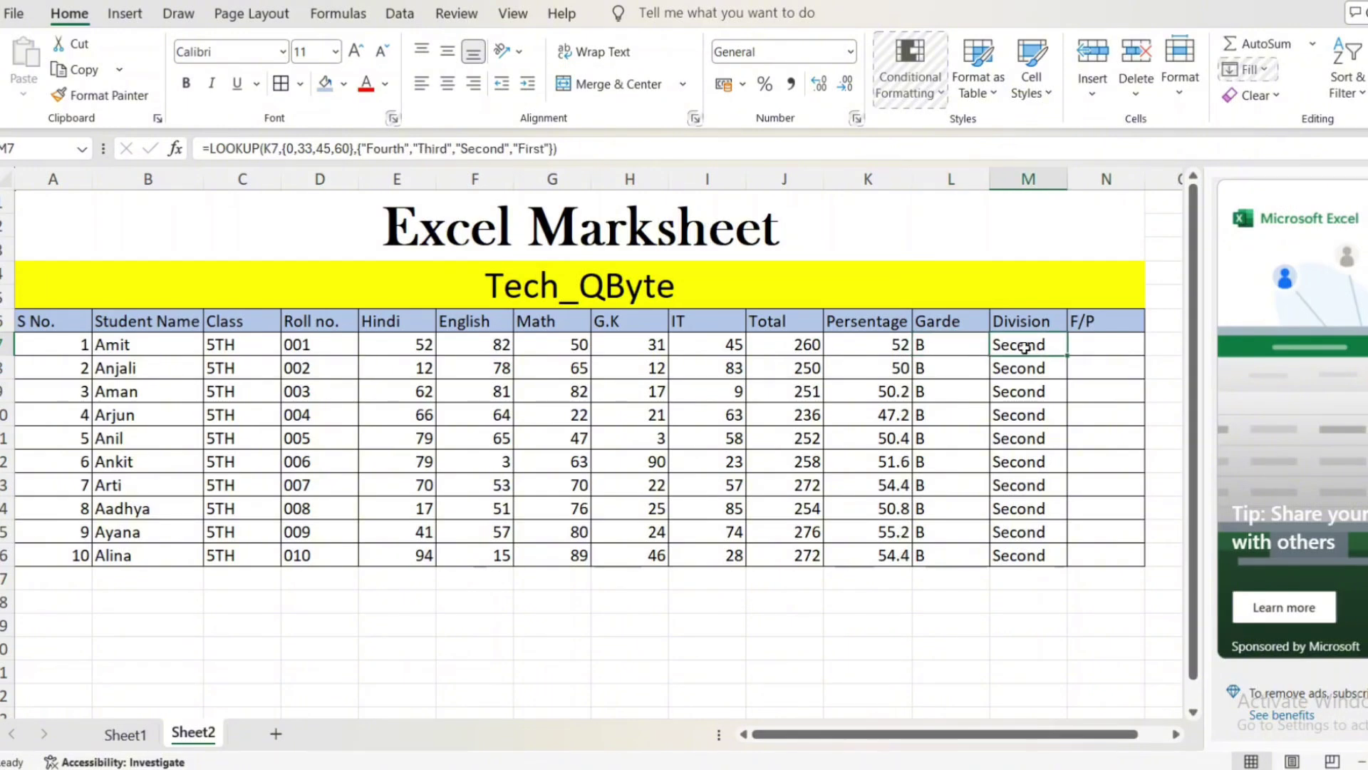
# Begin an IF formula in N7 for the F/P column that tests whether K7 is greater than 33.
pyautogui.click(1114, 343)
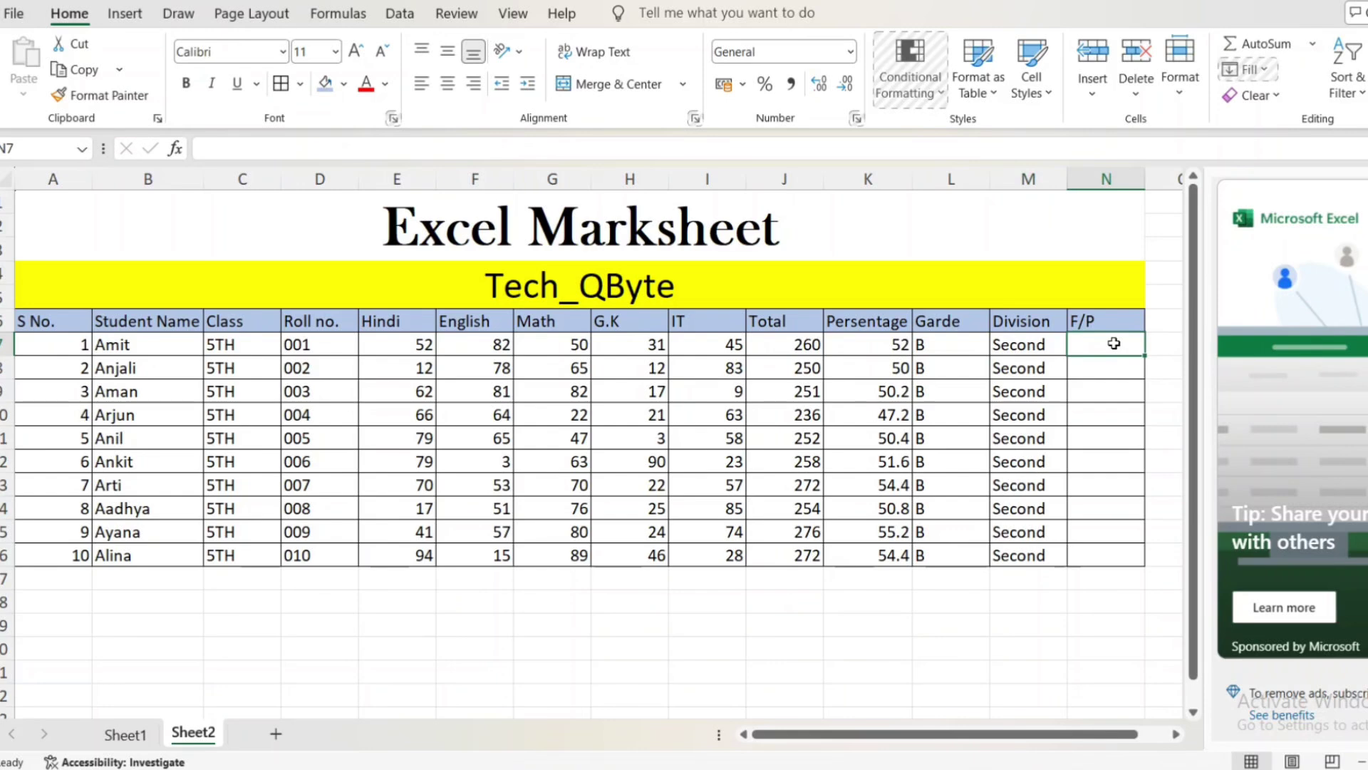
pyautogui.write('=if')
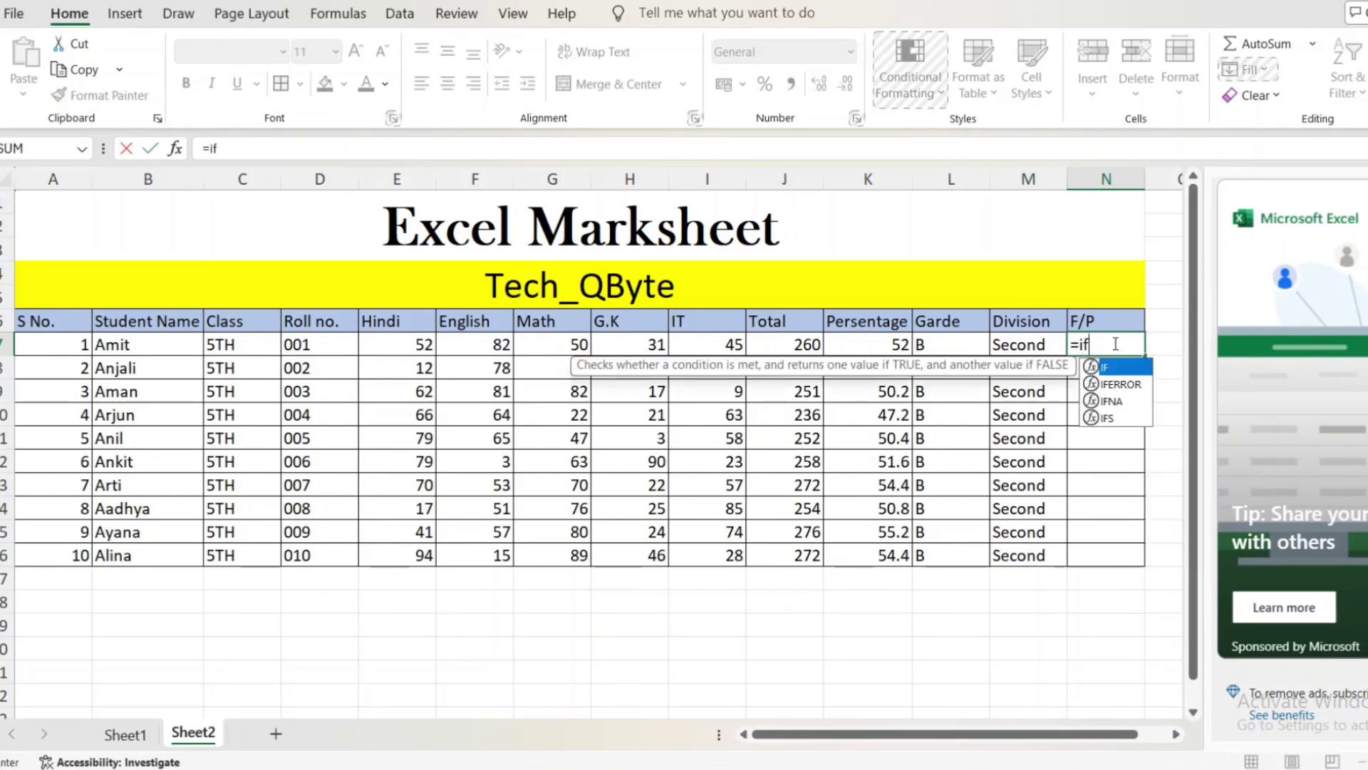
pyautogui.press('Tab')
pyautogui.press('Left')
pyautogui.press('Left')
pyautogui.press('Left')
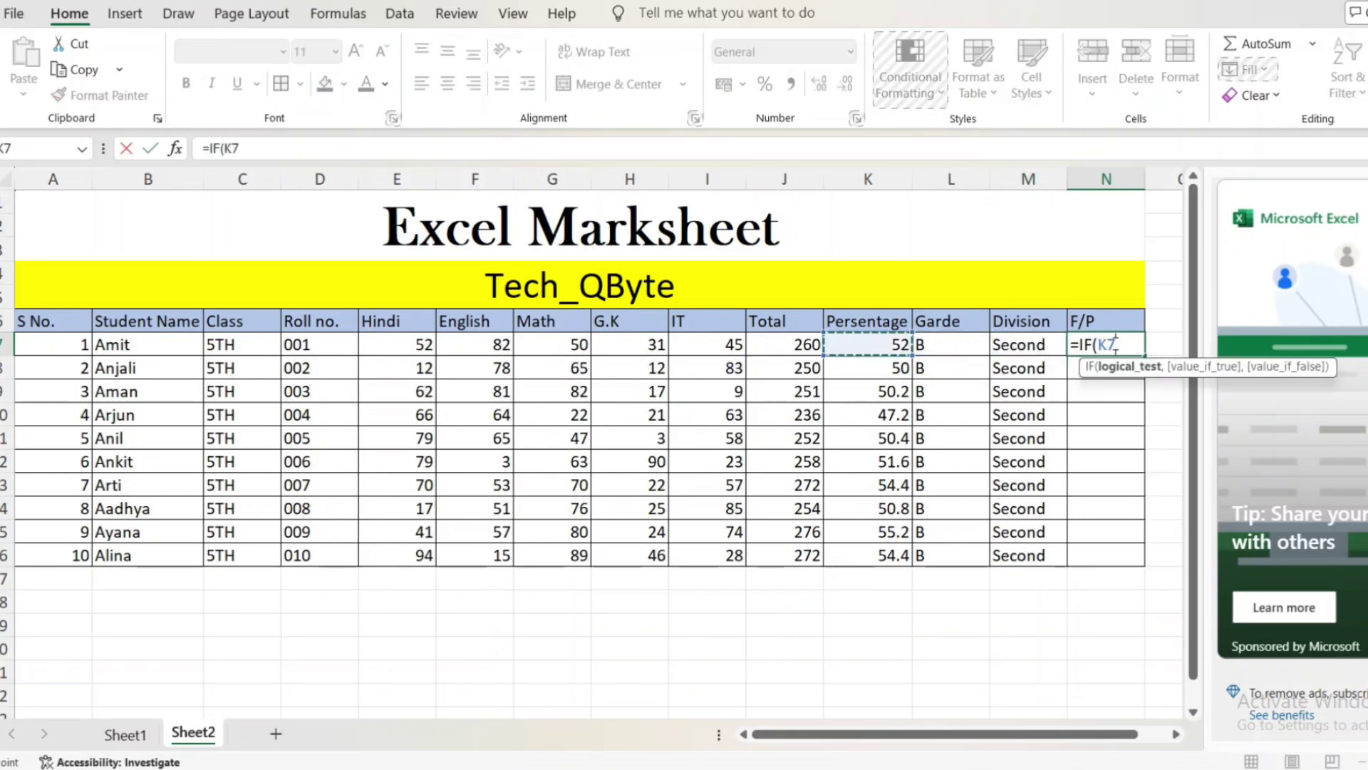
pyautogui.write('>33,')
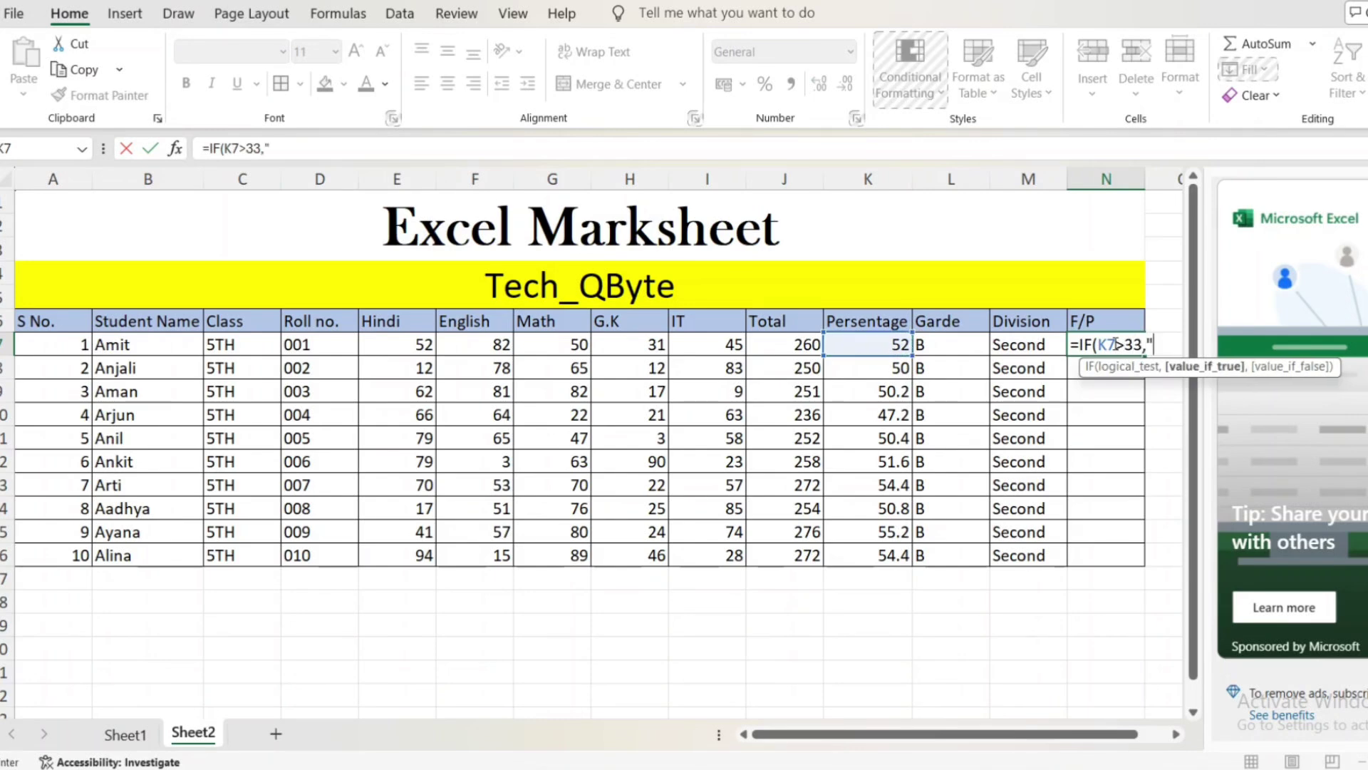
# Complete the IF formula with "Pass" when true and "Fail" when false, and fill it down from N7 to N16.
pyautogui.write('"Pa')
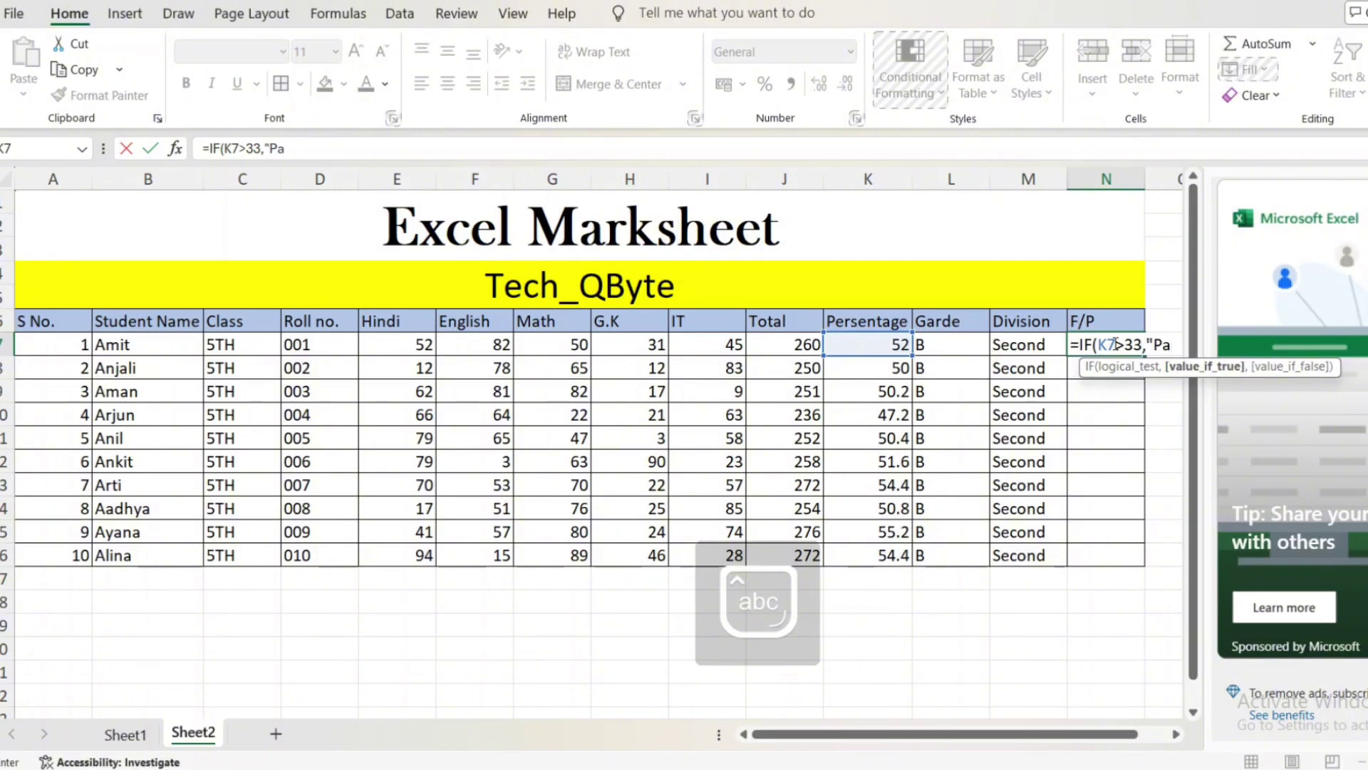
pyautogui.write('ss","f')
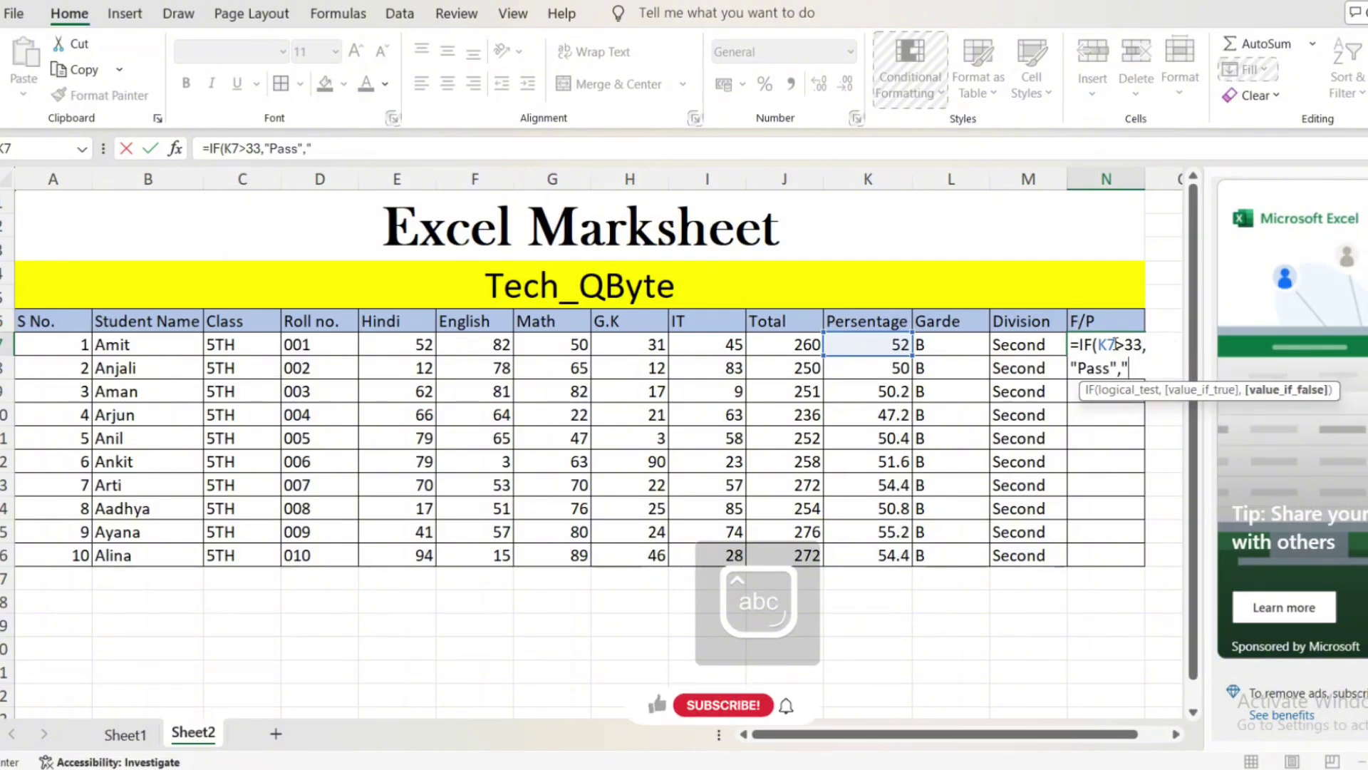
pyautogui.press('BackSpace')
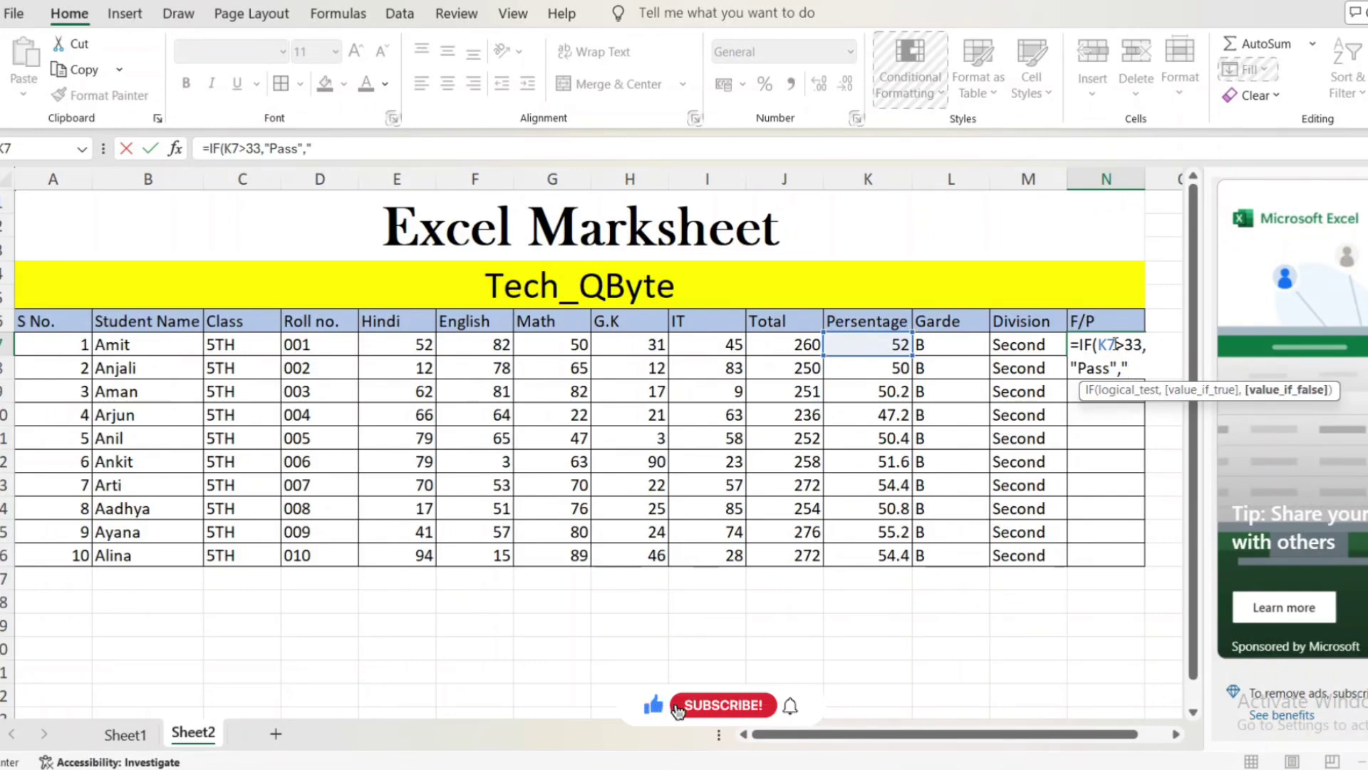
pyautogui.press('capslock')
pyautogui.write('F')
pyautogui.press('capslock')
pyautogui.write('ai')
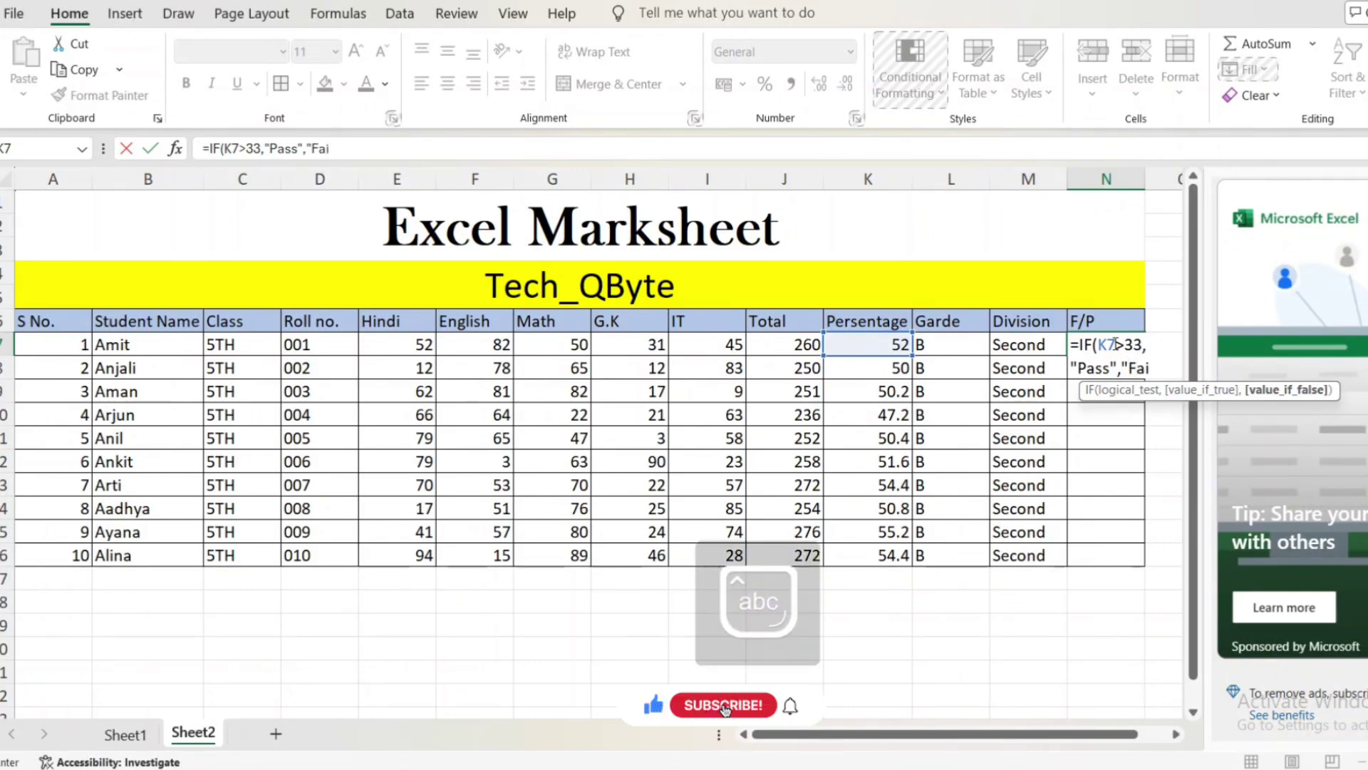
pyautogui.write('l")')
pyautogui.press('Return')
pyautogui.click(1133, 349)
pyautogui.doubleClick(1142, 353)
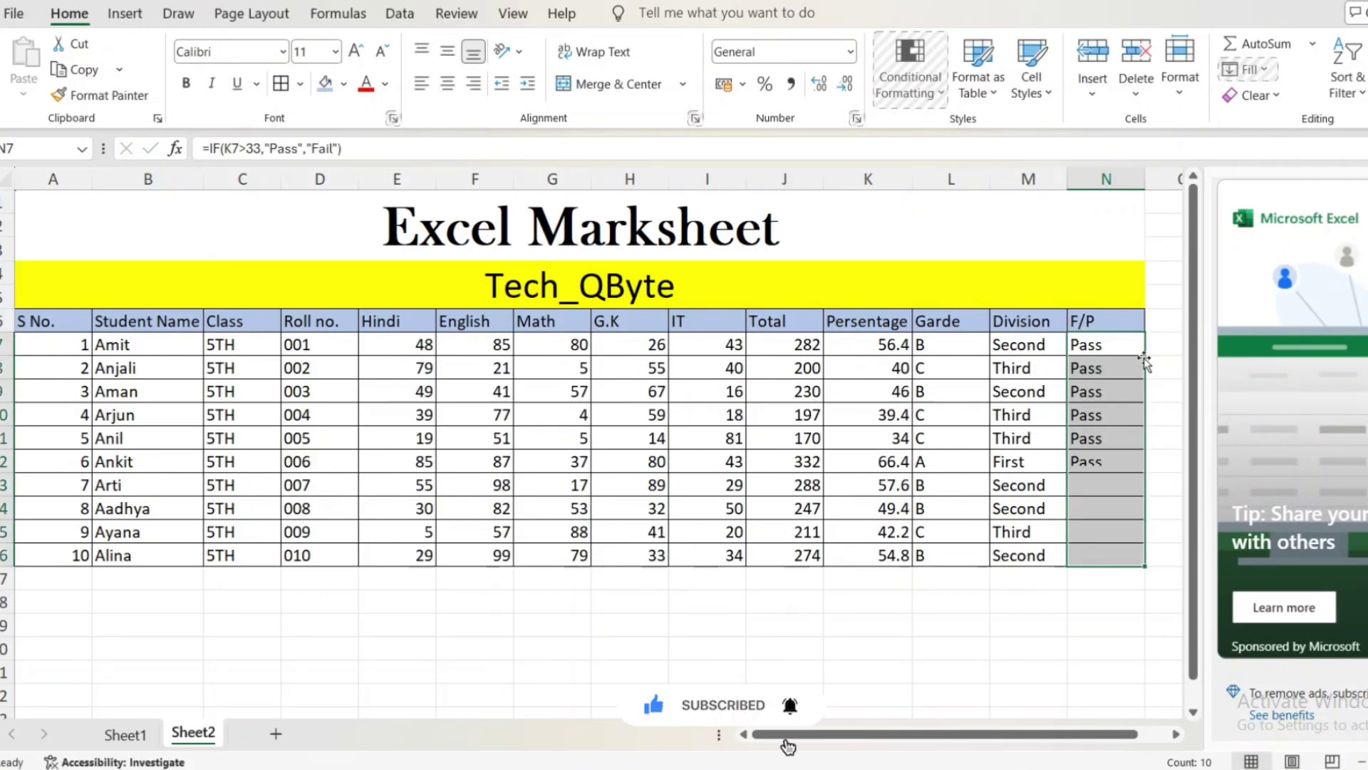
# Examine the completed marksheet's title, subtitle and table, including the third student's Total and Hindi formulas.
pyautogui.click(1028, 508)
pyautogui.click(349, 264)
pyautogui.click(522, 236)
pyautogui.click(469, 294)
pyautogui.moveTo(52, 329); pyautogui.dragTo(1090, 556)
pyautogui.click(783, 391)
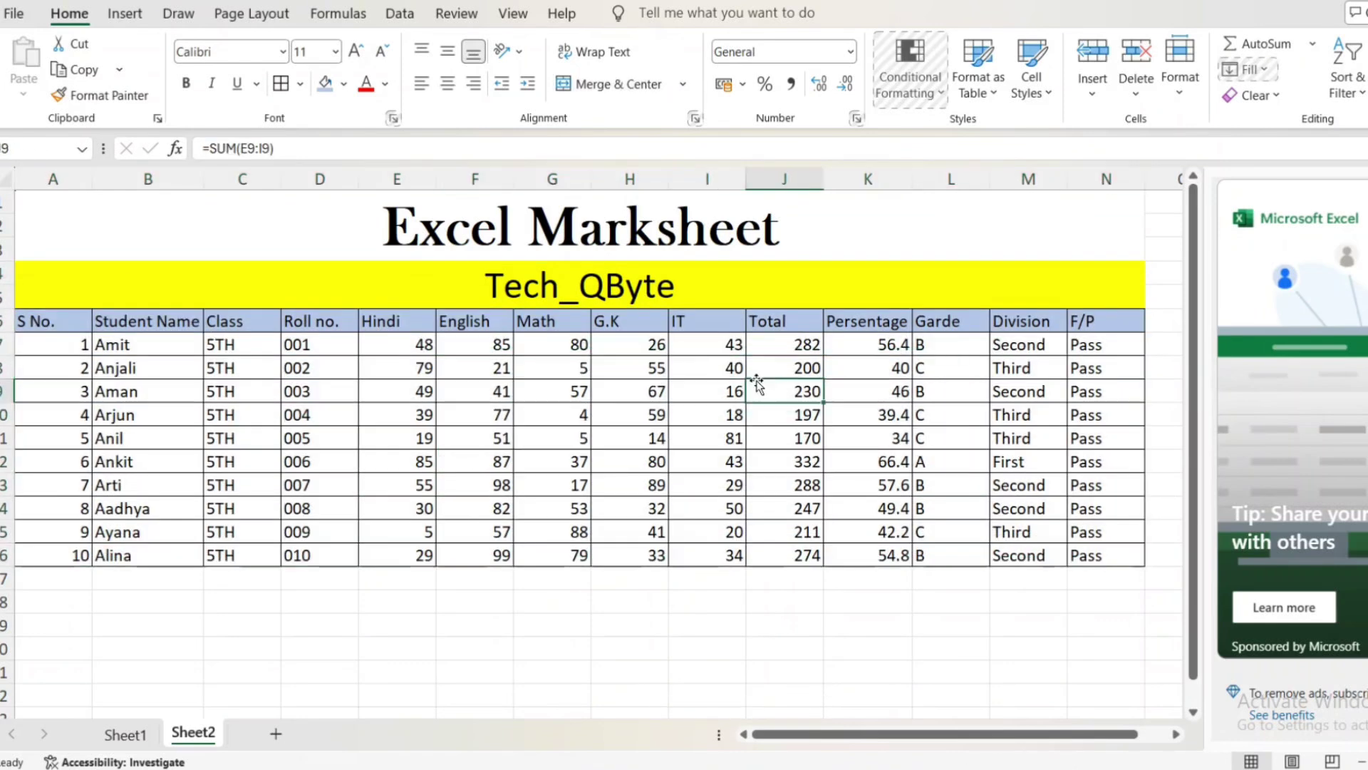
pyautogui.click(370, 238)
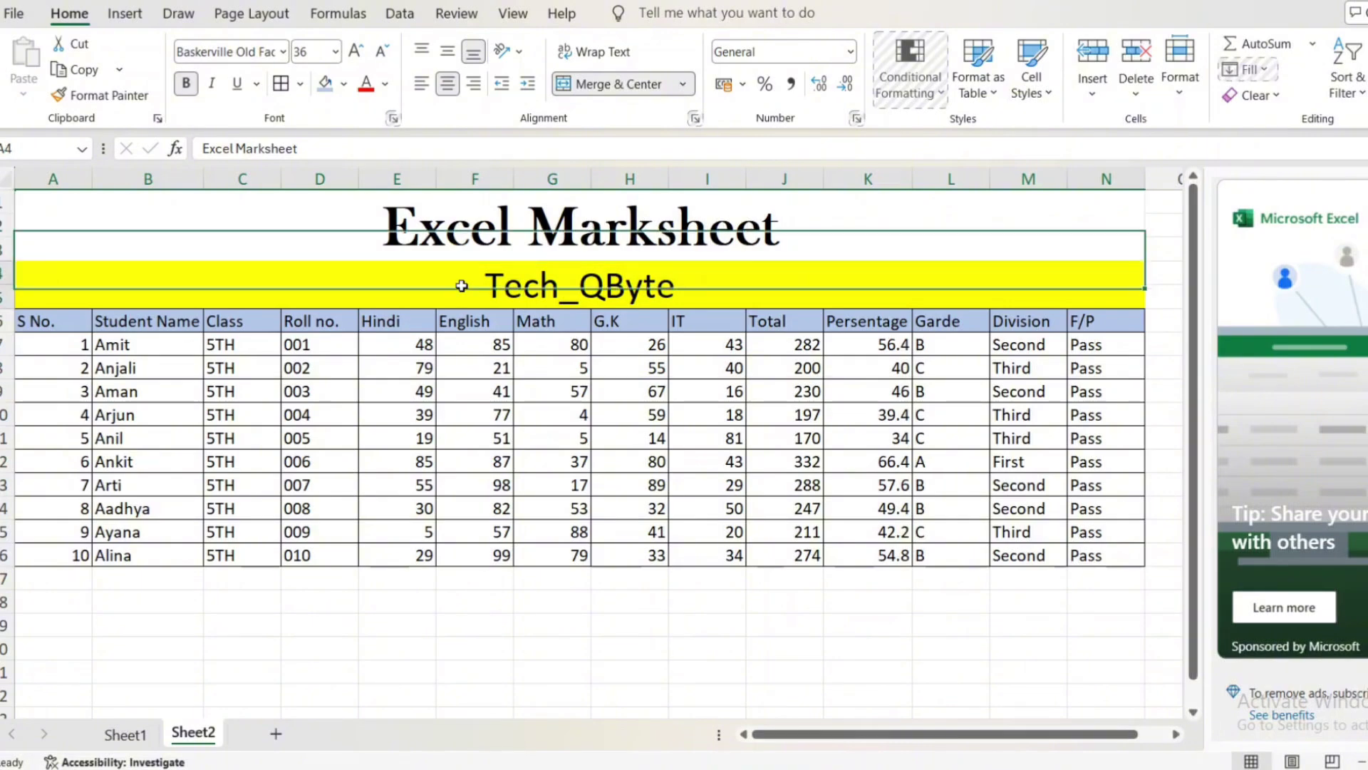
pyautogui.click(452, 297)
pyautogui.click(424, 389)
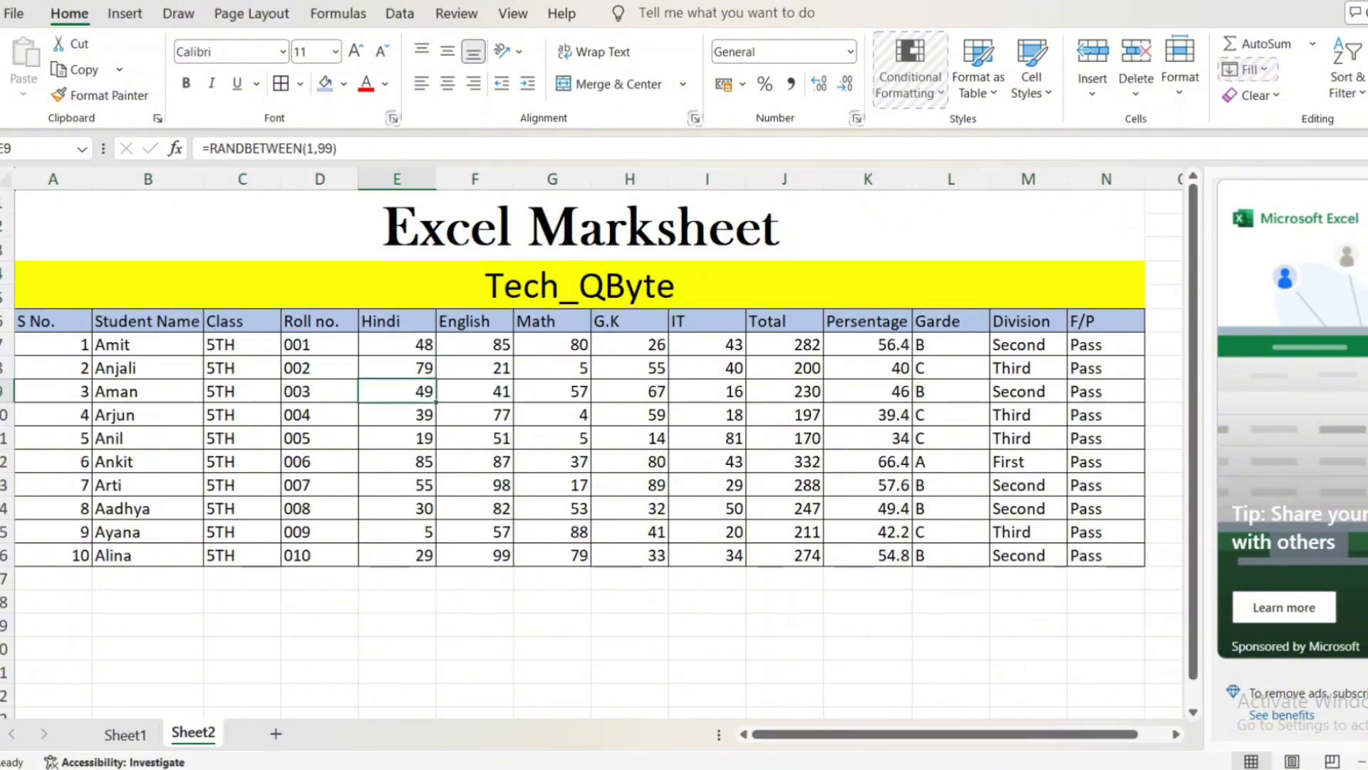